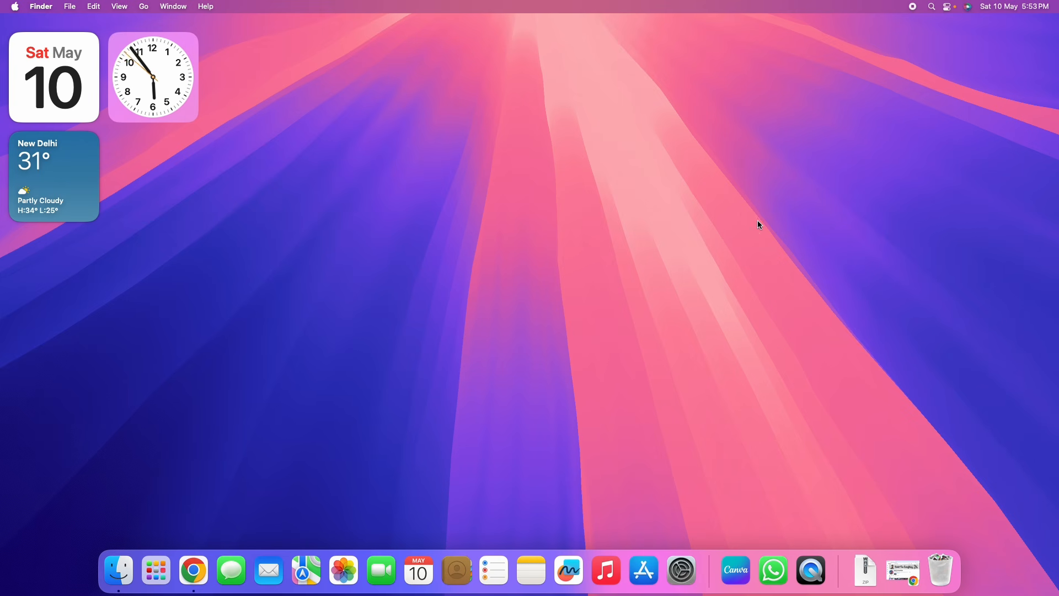
Step: Show the Mac's system overview and point out the installed macOS version
click(15, 7)
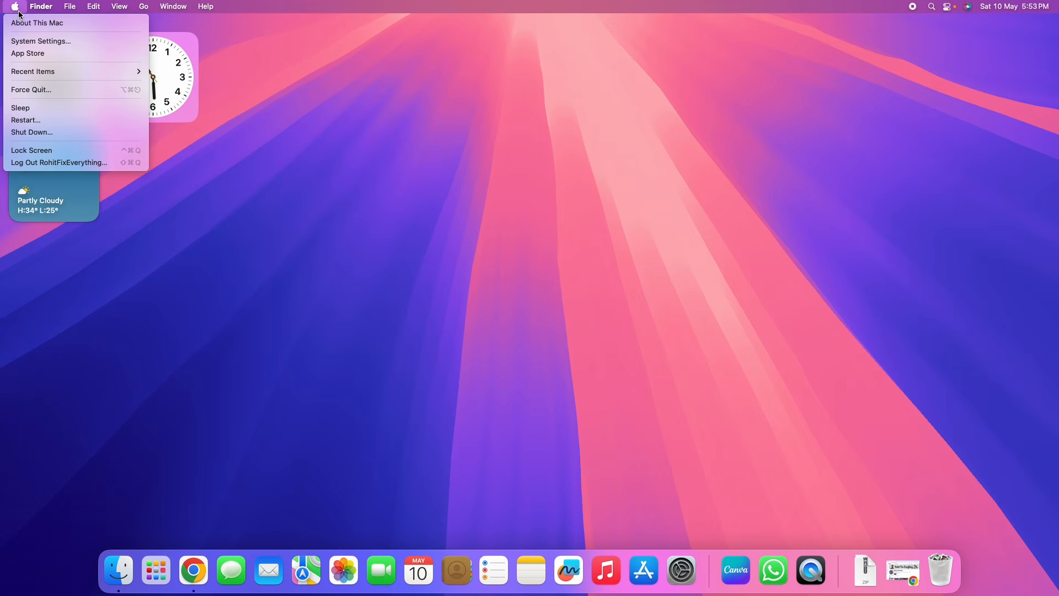
click(15, 23)
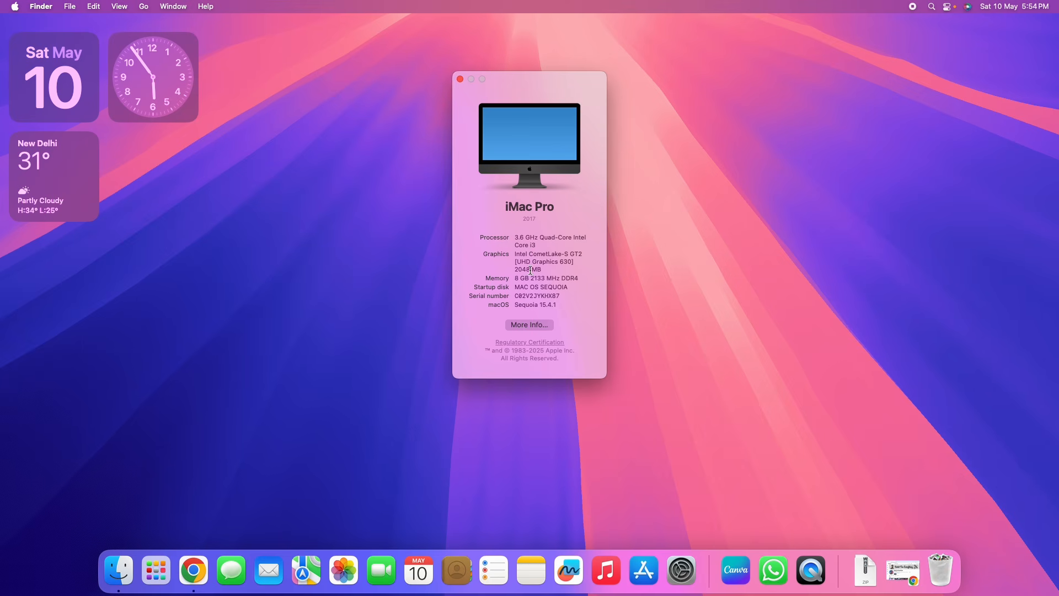
click(518, 305)
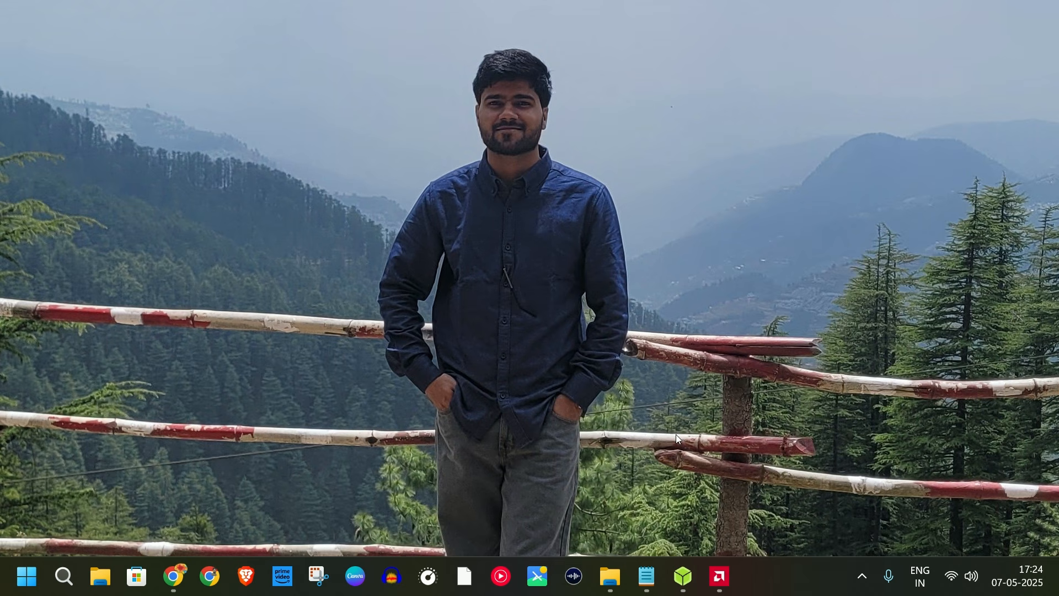
Step: Switch to Notepad and copy the MediaFire link for the macOS Sequoia image file
click(646, 576)
click(647, 576)
click(648, 592)
drag(774, 82, 204, 83)
key(ctrl+c)
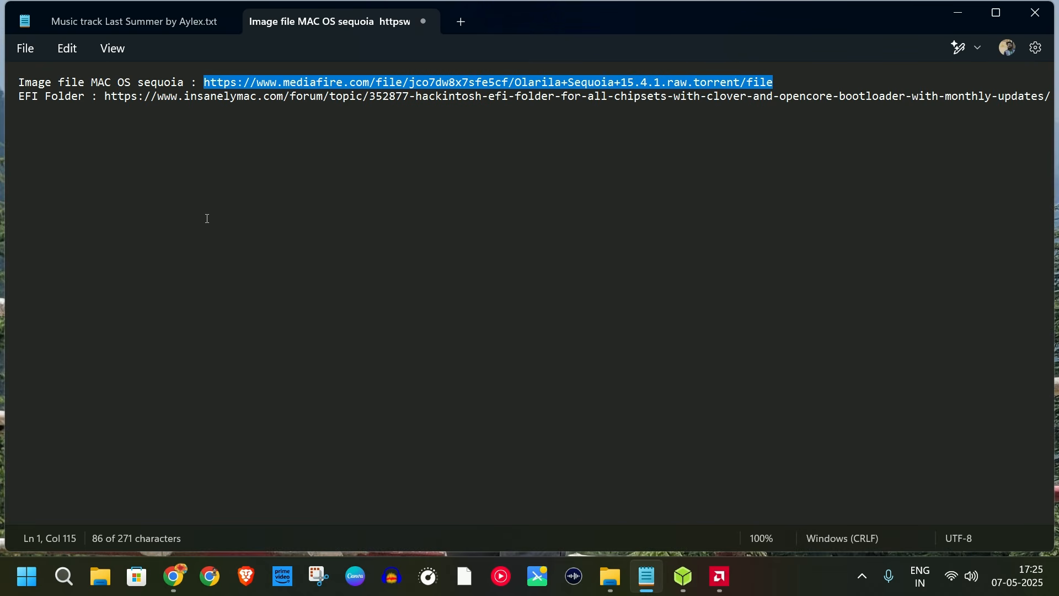
Step: Switch to Chrome, close the Intel i3 10100 search page and load the copied MediaFire link
click(174, 575)
click(236, 17)
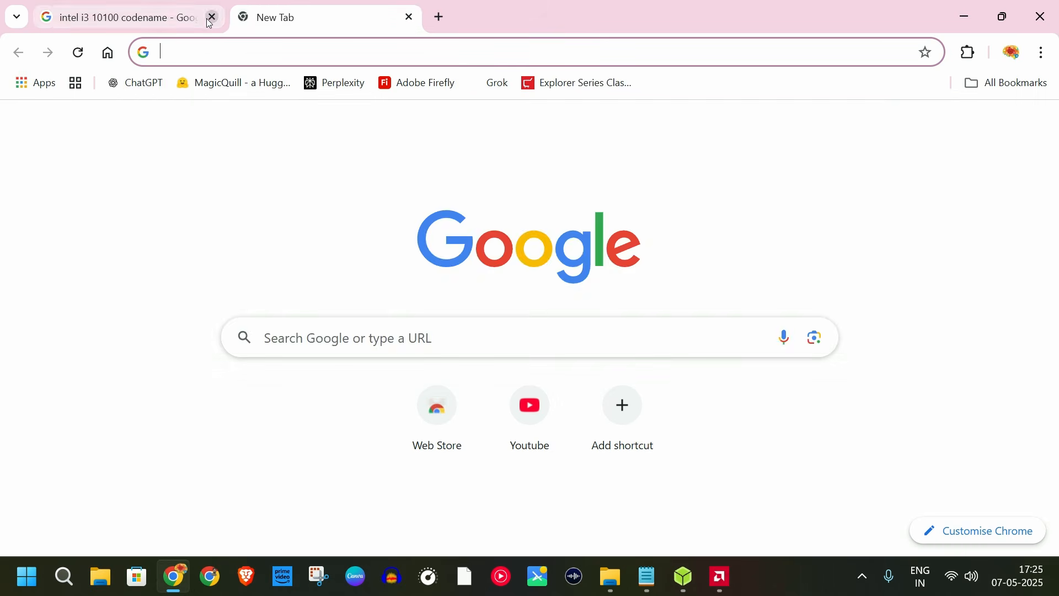
click(212, 17)
click(224, 47)
key(ctrl+v)
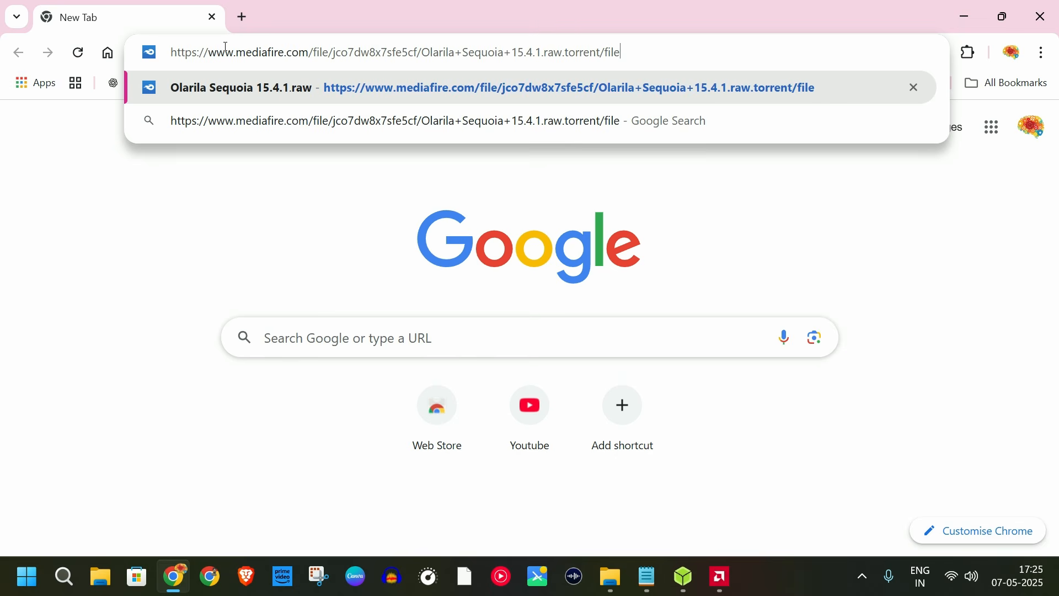
key(Return)
Step: Download the Olarila Sequoia 15.4.1.raw torrent file and close the advertising pop-up window
click(830, 209)
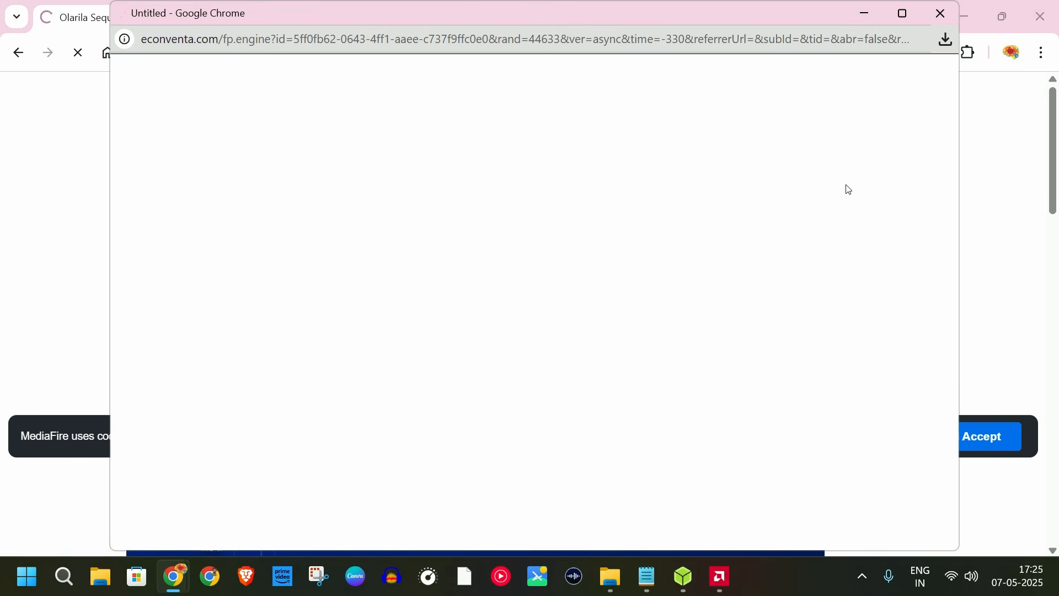
click(942, 13)
click(470, 371)
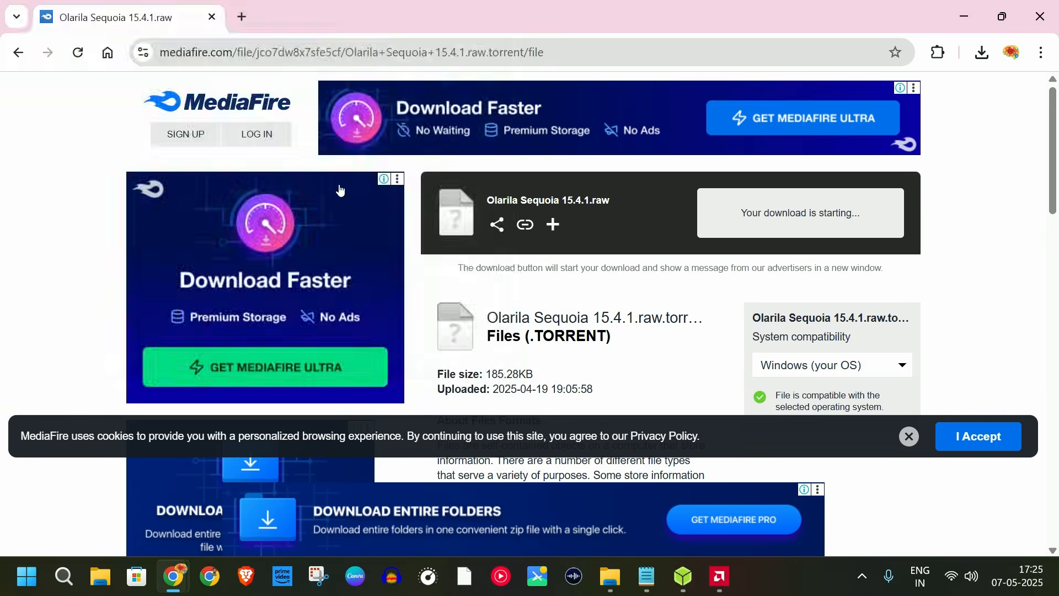
Step: Return to the Notepad notes and copy the EFI Folder link to the insanelymac.com forum
key(alt+Tab)
drag(105, 97, 1053, 105)
key(ctrl+c)
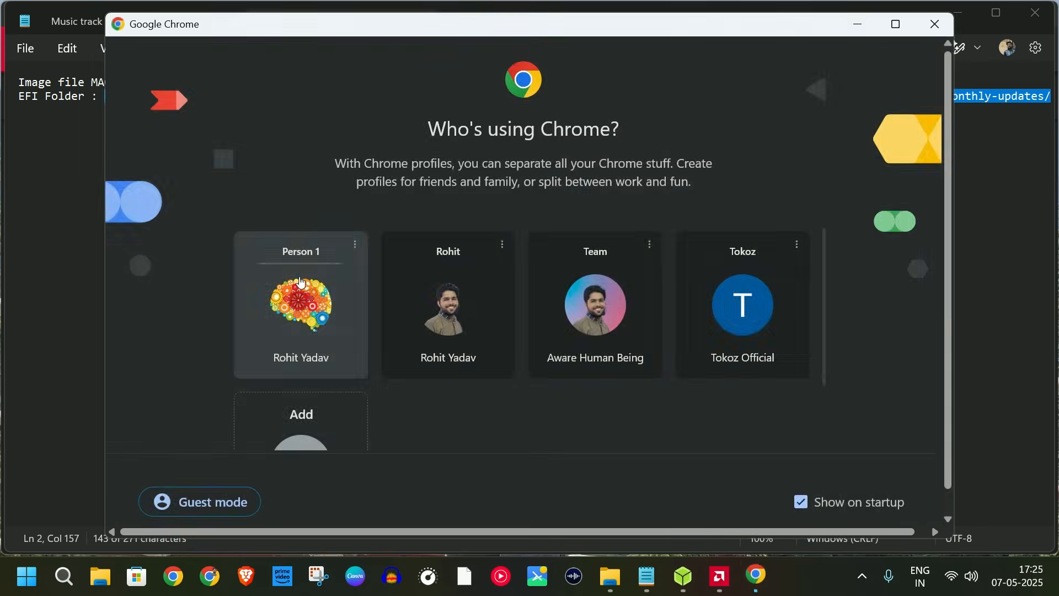
Step: Load the copied insanelymac.com link in Chrome's Person 1 profile, view the EFI downloads by processor generation, and minimise the open windows
click(319, 330)
click(279, 53)
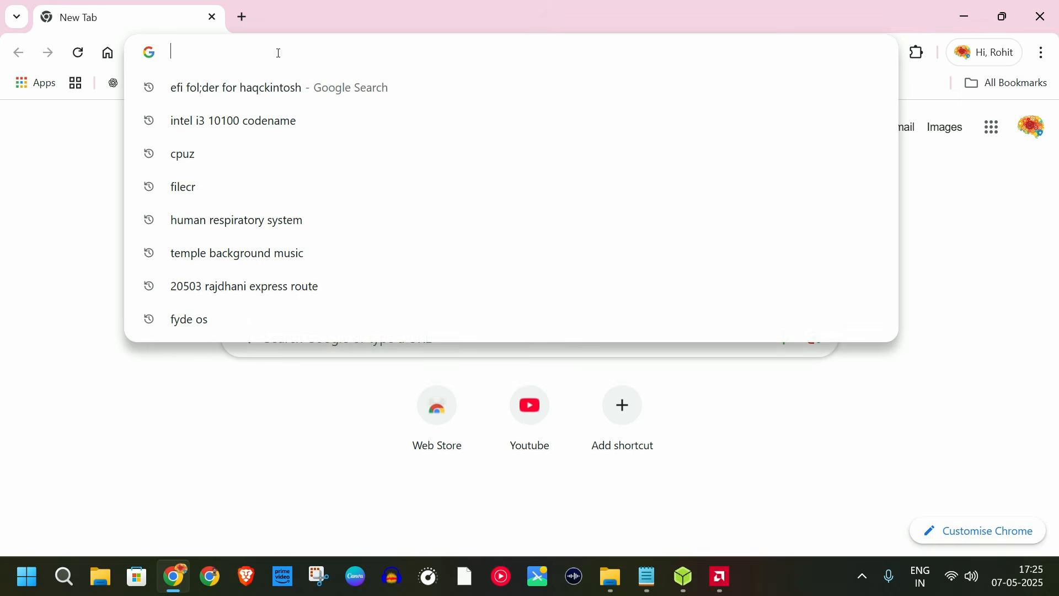
key(ctrl+v)
key(Return)
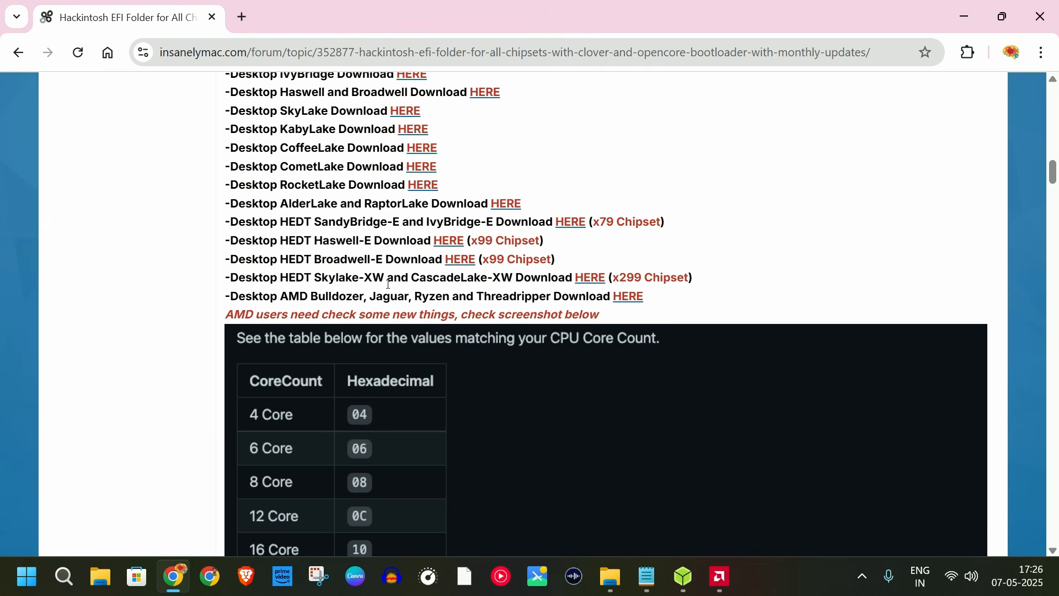
click(968, 17)
click(967, 13)
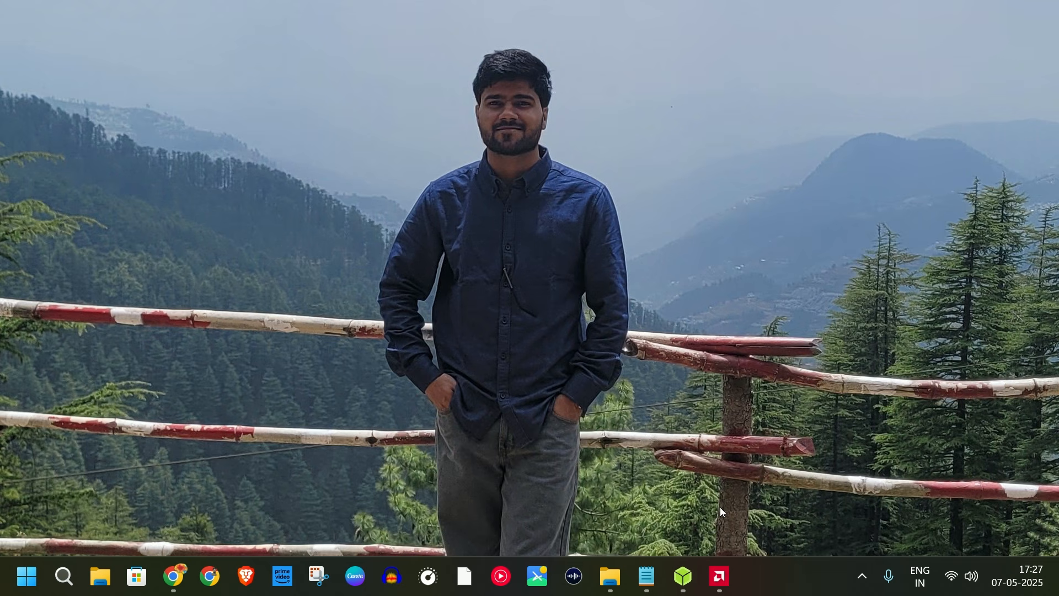
Step: In balenaEtcher, flash Olarila Sequoia 15.4.1.raw from the MAC OS folder on D: to the SanDisk USB device, allowing administrator access
click(697, 577)
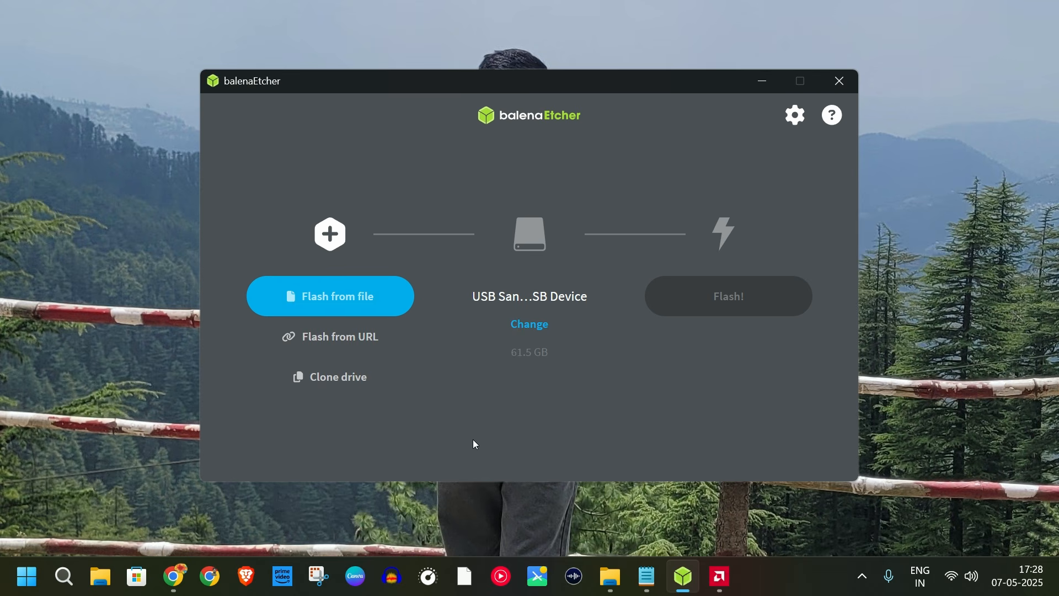
click(335, 297)
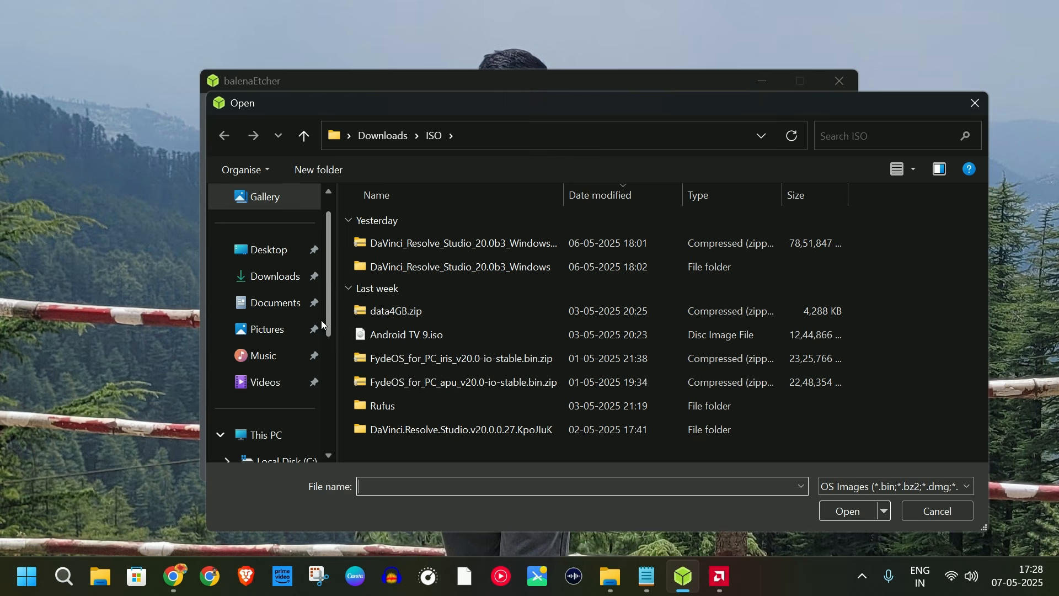
scroll(270, 331, down, 3)
click(278, 329)
double_click(399, 295)
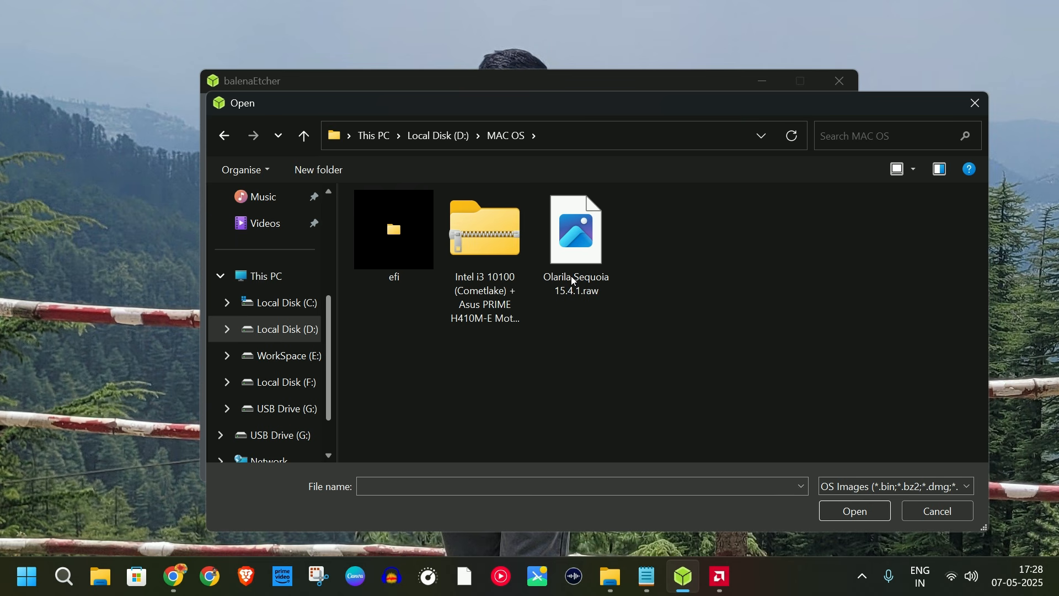
click(577, 232)
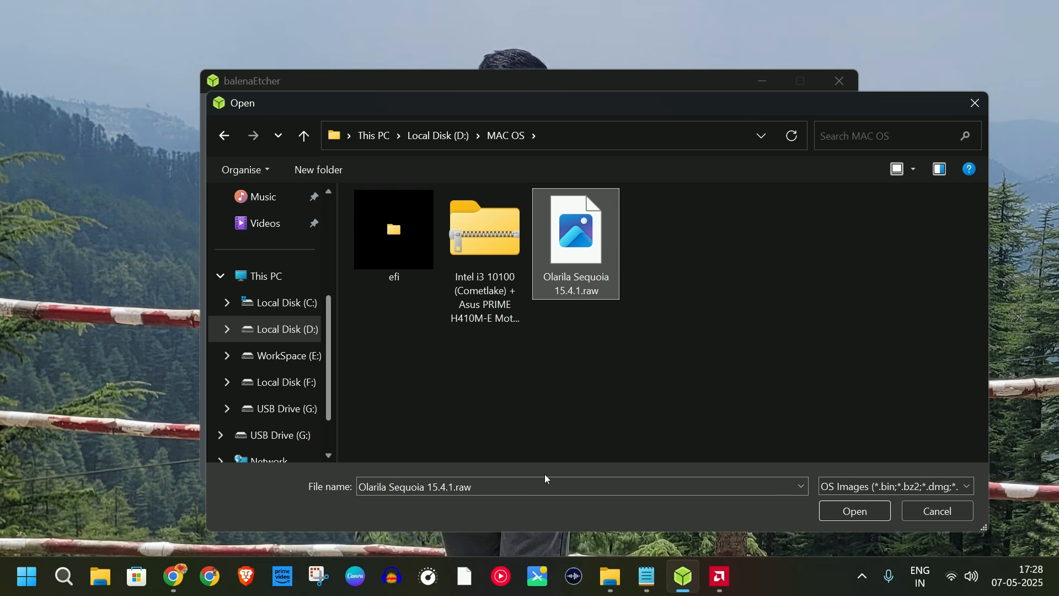
click(841, 513)
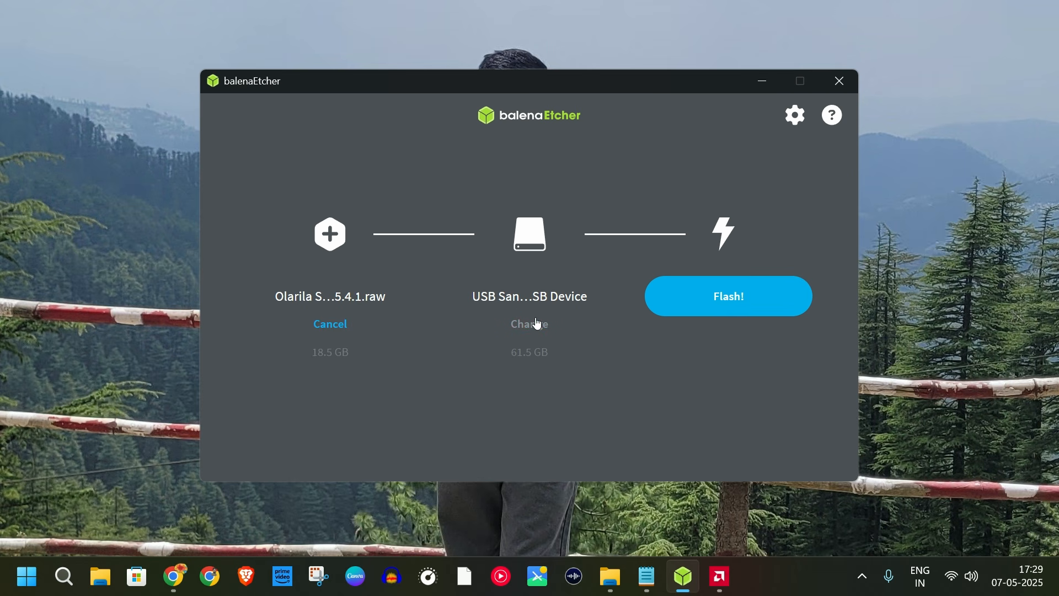
click(734, 298)
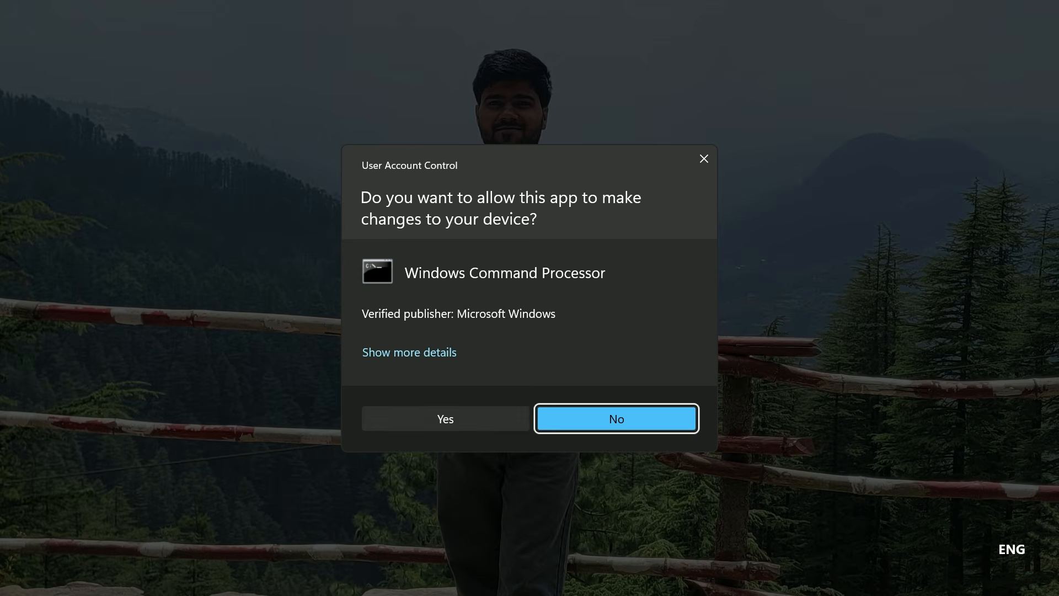
click(466, 425)
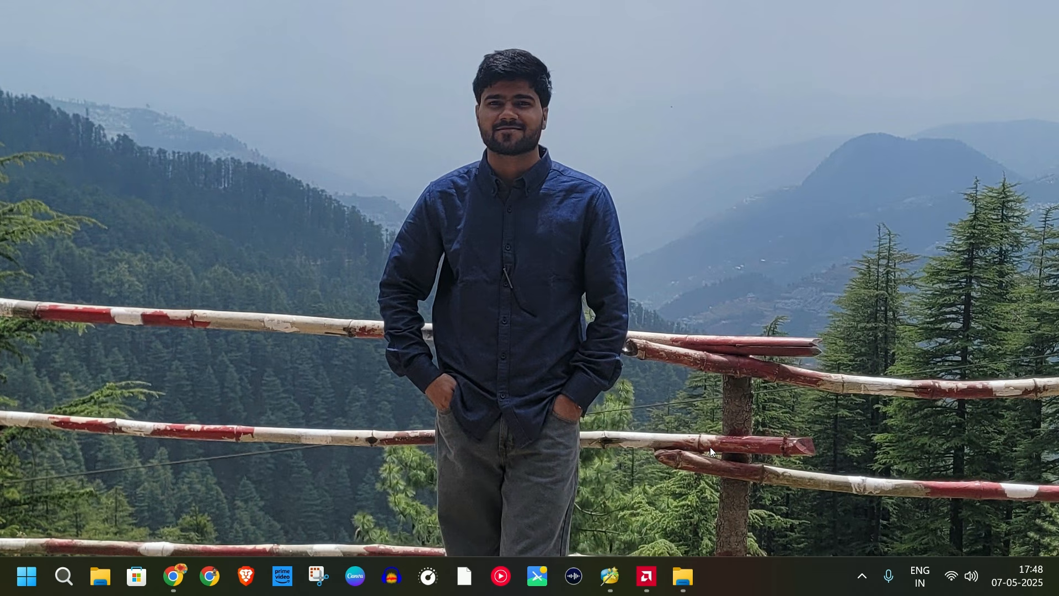
Step: In MiniTool Partition Wizard, assign drive letter X: to the 200 MB EFI partition on the SanDisk USB disk (Disk 4)
click(609, 580)
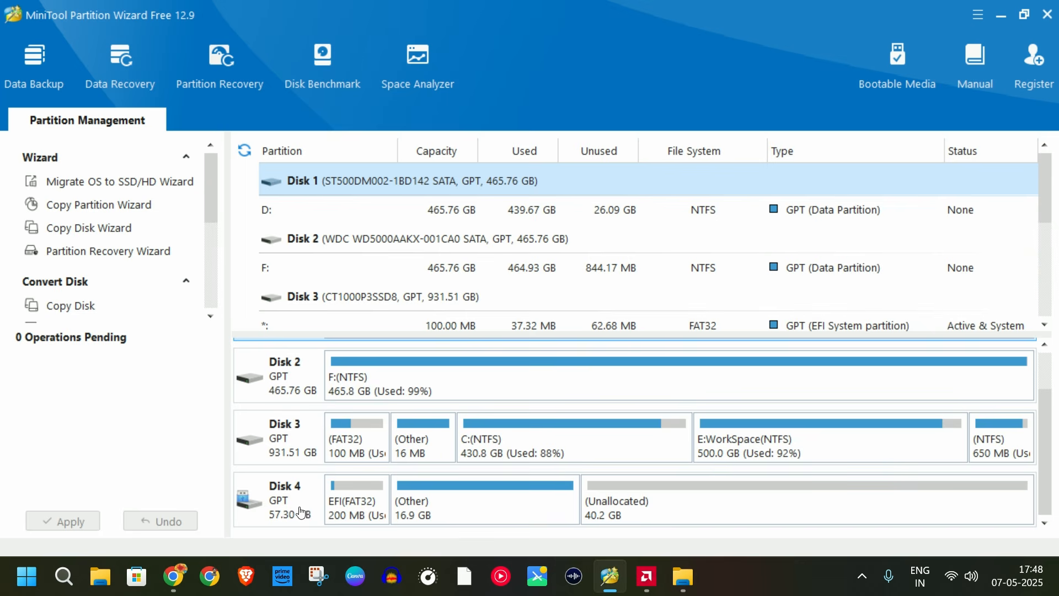
scroll(302, 513, up, 1)
scroll(302, 512, down, 1)
click(361, 500)
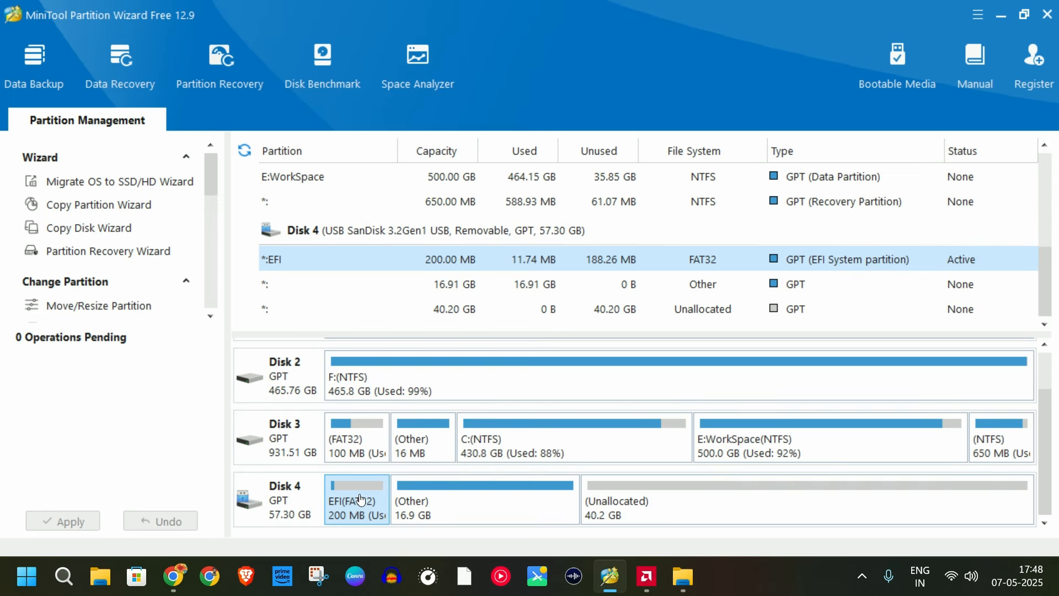
right_click(361, 501)
click(423, 358)
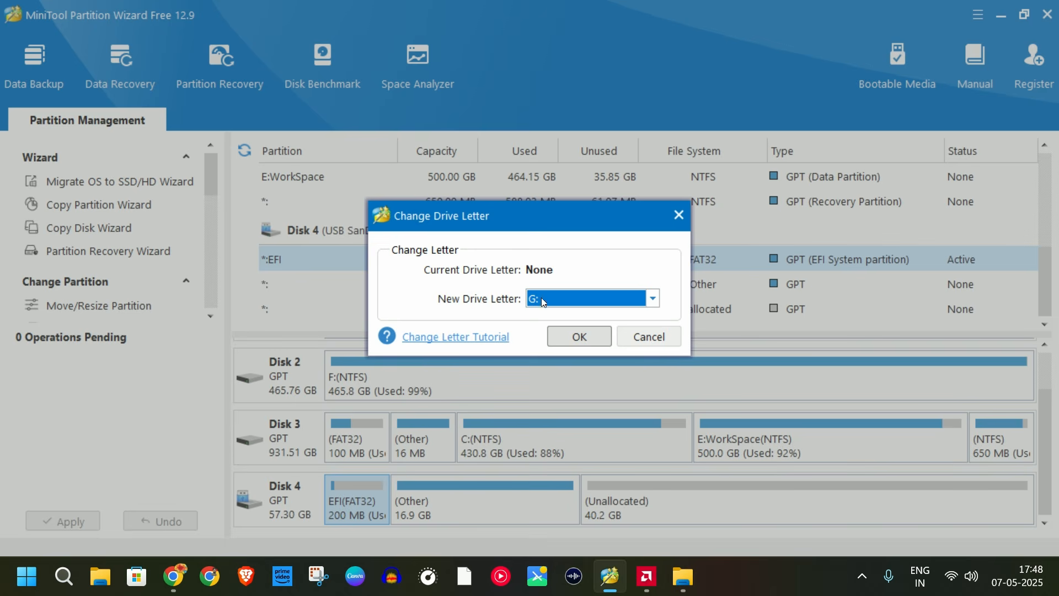
click(544, 301)
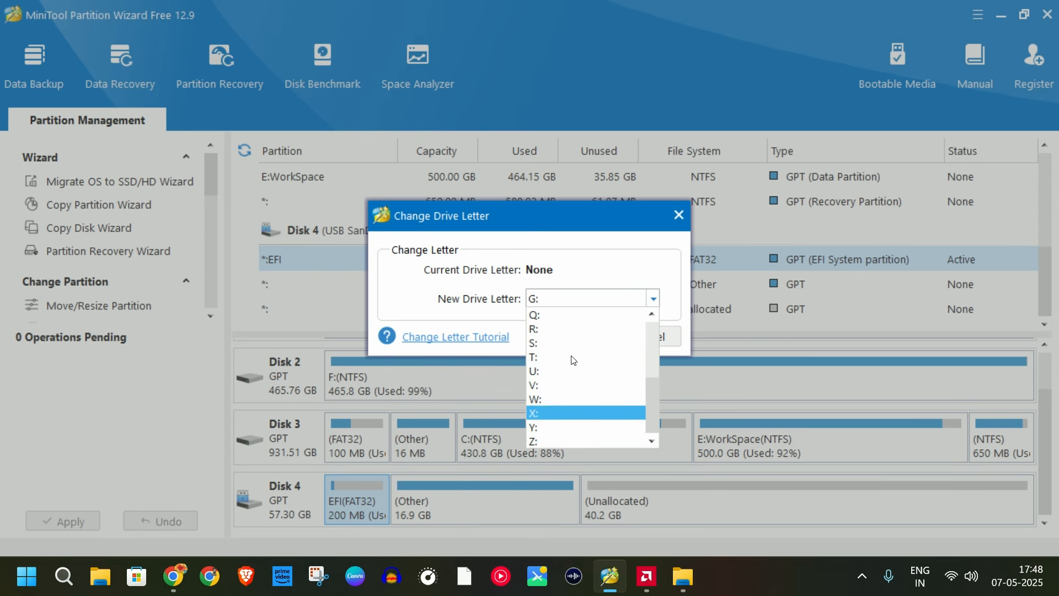
key(Return)
click(580, 336)
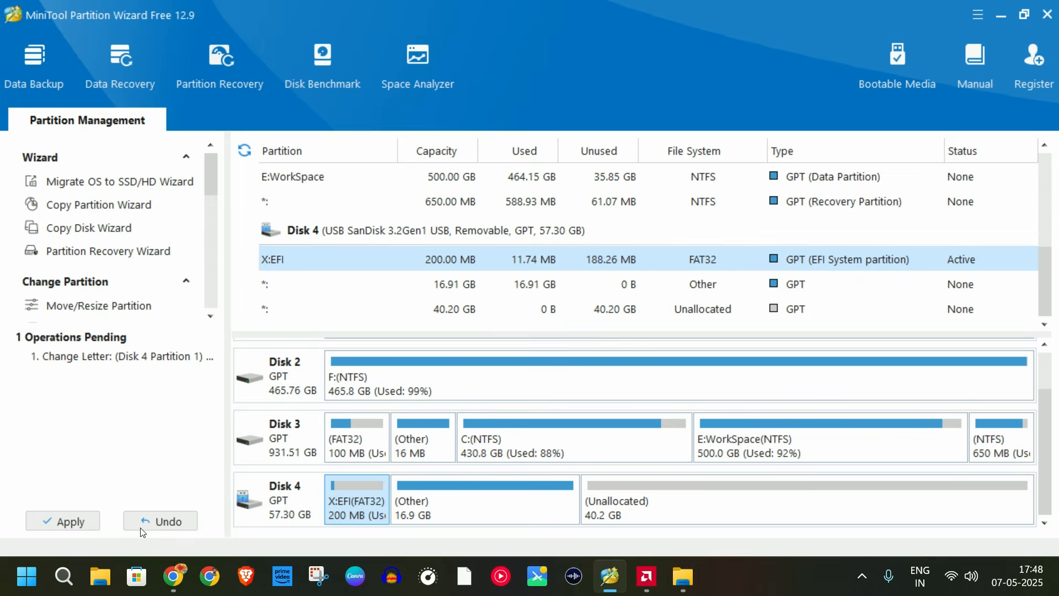
Step: Apply the pending drive letter change and confirm it
click(71, 521)
click(494, 326)
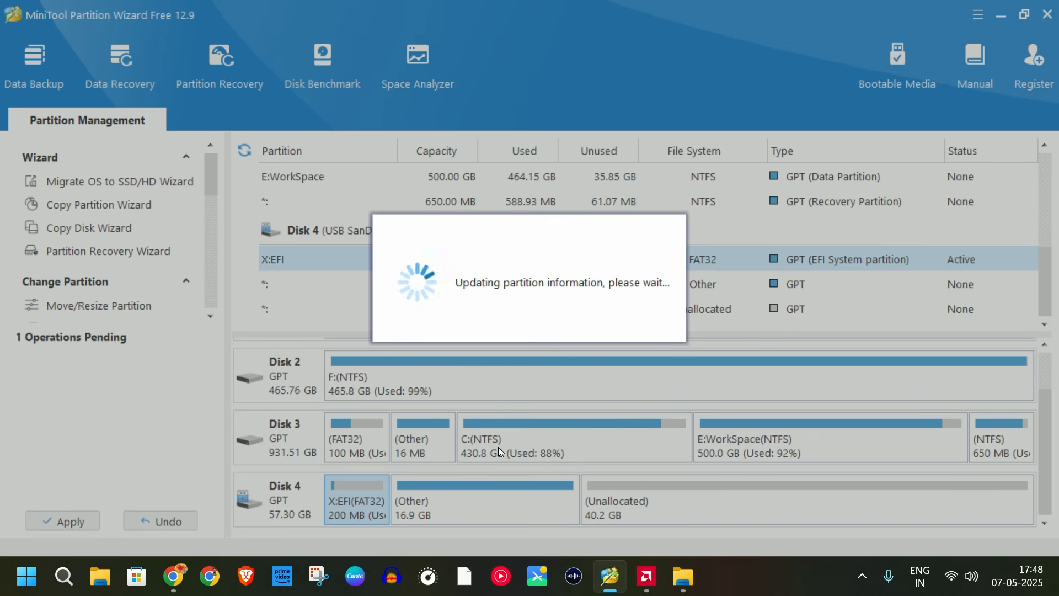
key(Return)
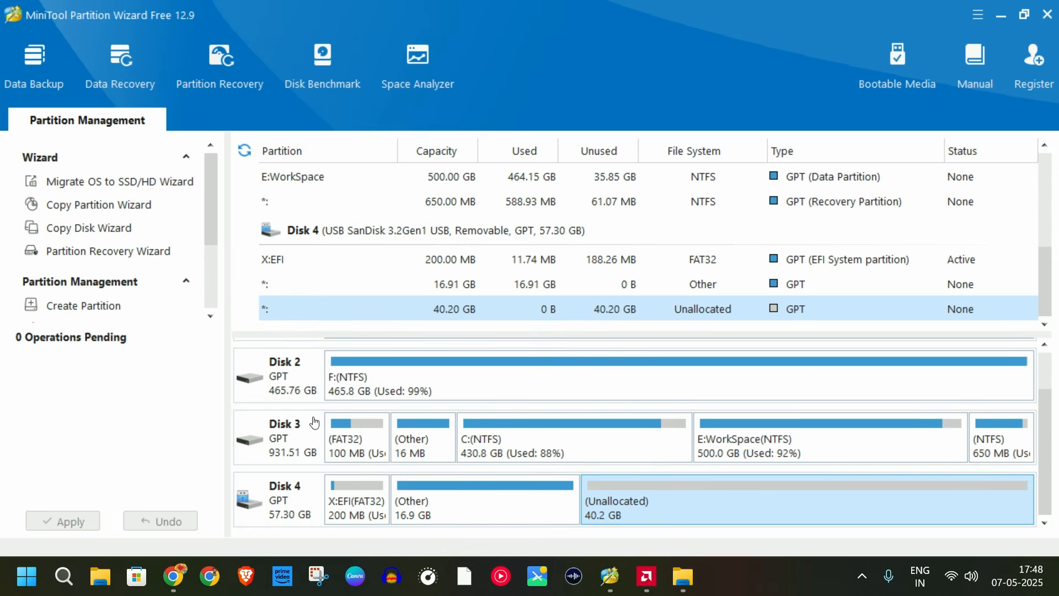
Step: Try to open the EFI (X:) drive in File Explorer, and close the window
click(100, 576)
click(446, 267)
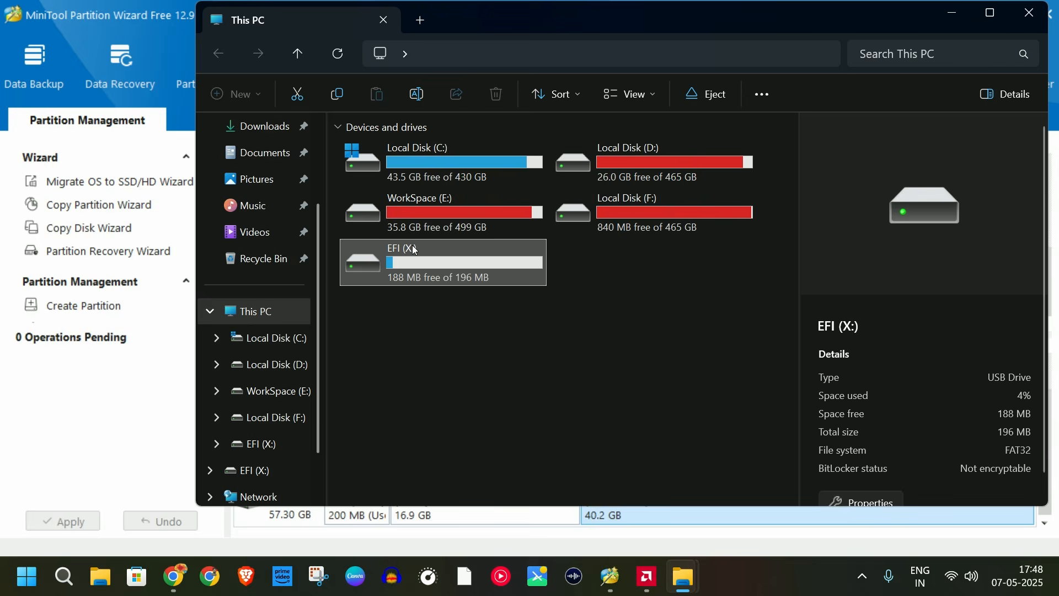
double_click(446, 267)
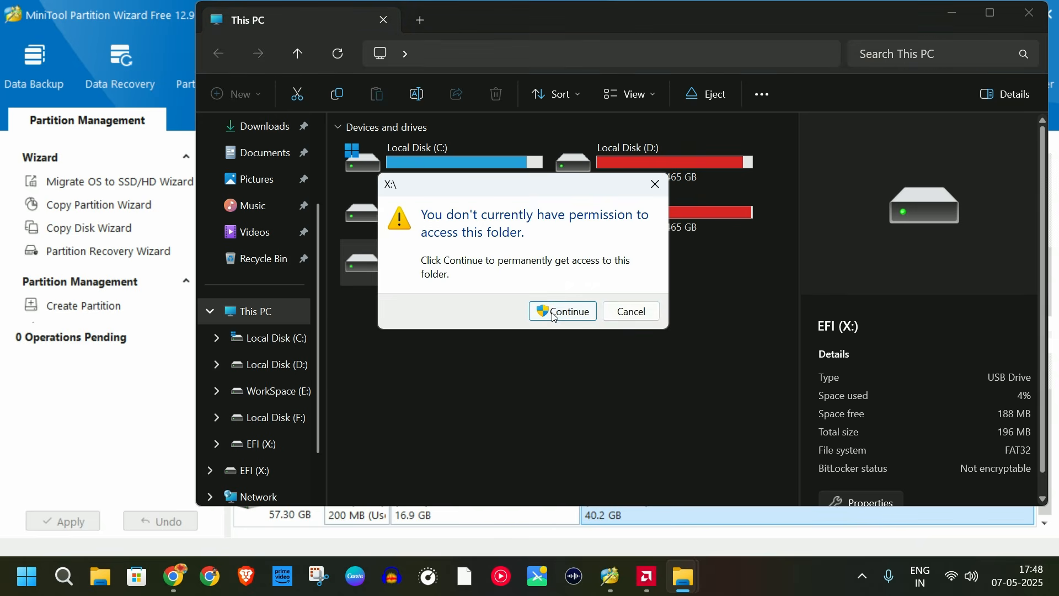
click(1030, 12)
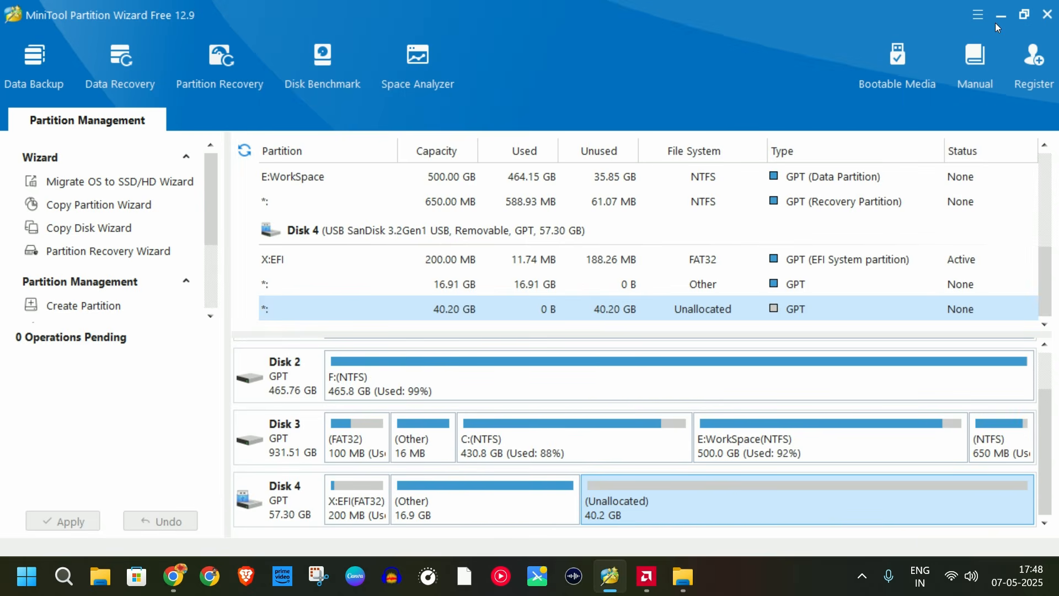
Step: Run Explorer++.exe from the explorerpp_x64 folder as administrator and open the EFI (X:) drive in it
click(683, 576)
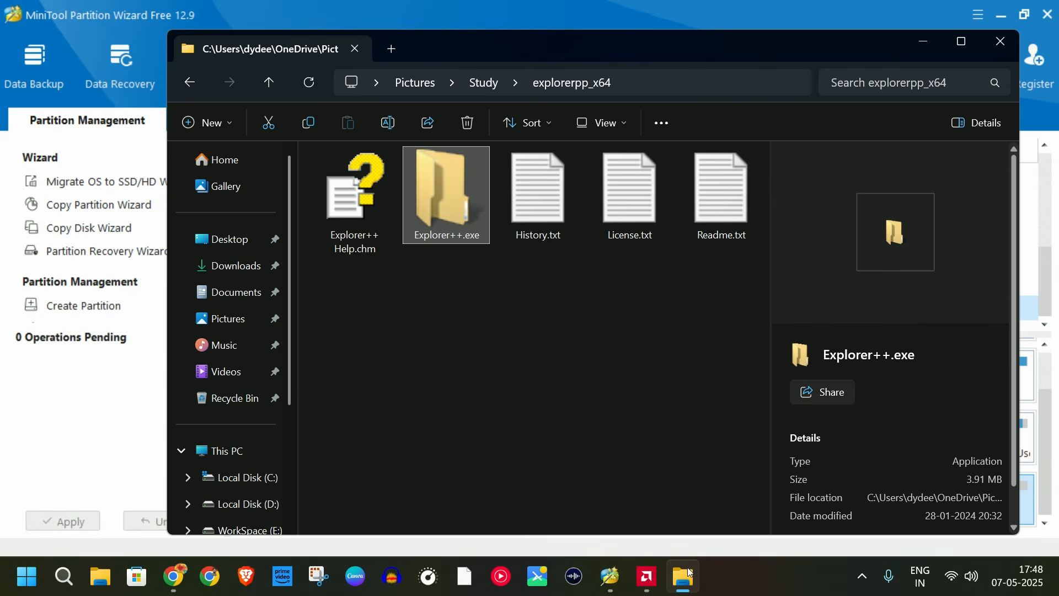
right_click(429, 214)
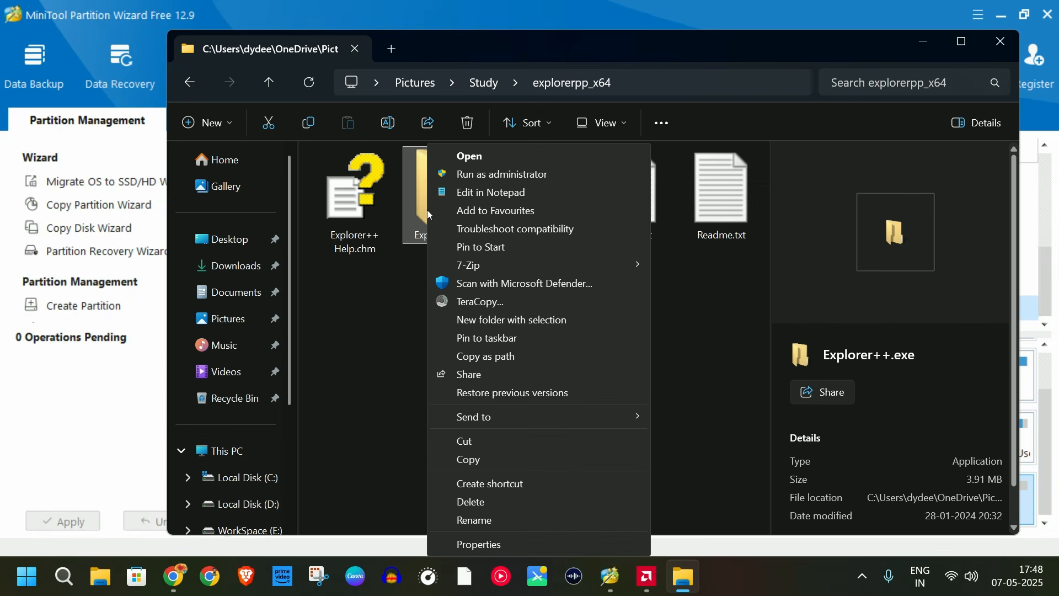
click(475, 175)
click(474, 429)
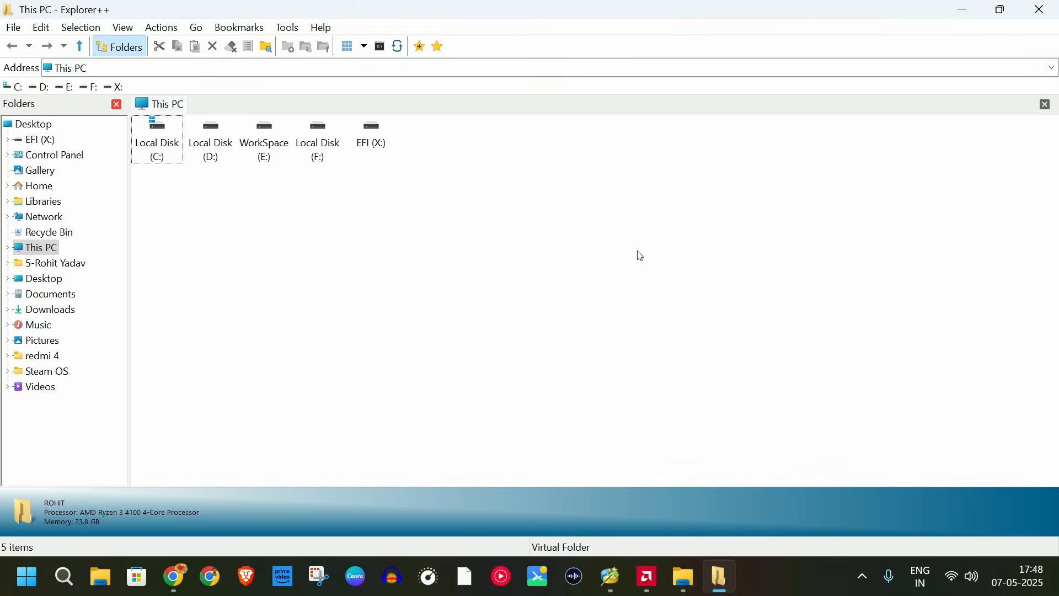
double_click(370, 144)
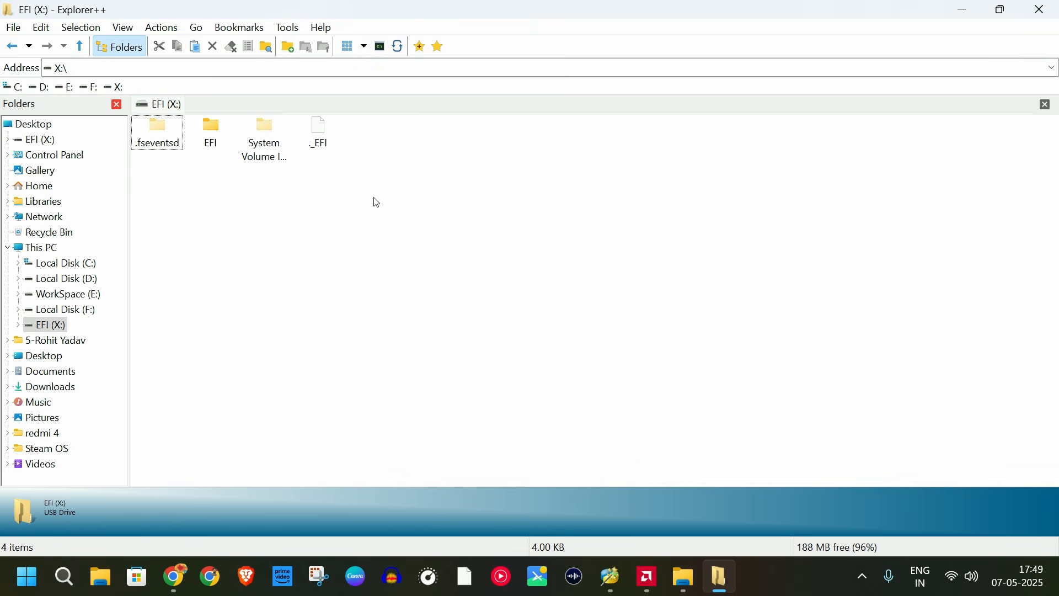
Step: Replace the existing contents of the EFI (X:) drive with the efi folder copied from D:\MAC OS
drag(389, 217, 140, 131)
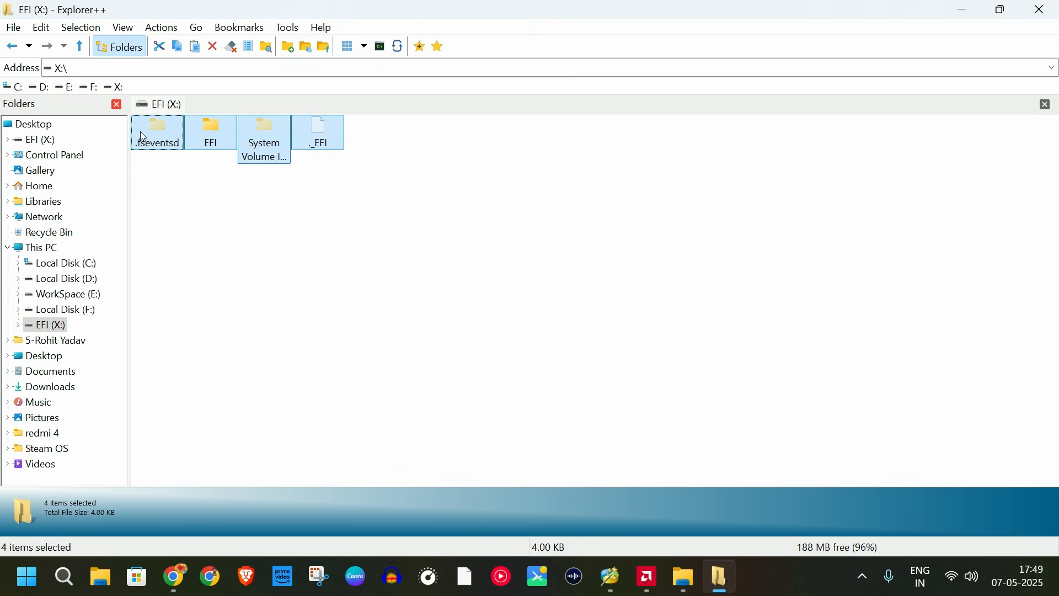
click(60, 279)
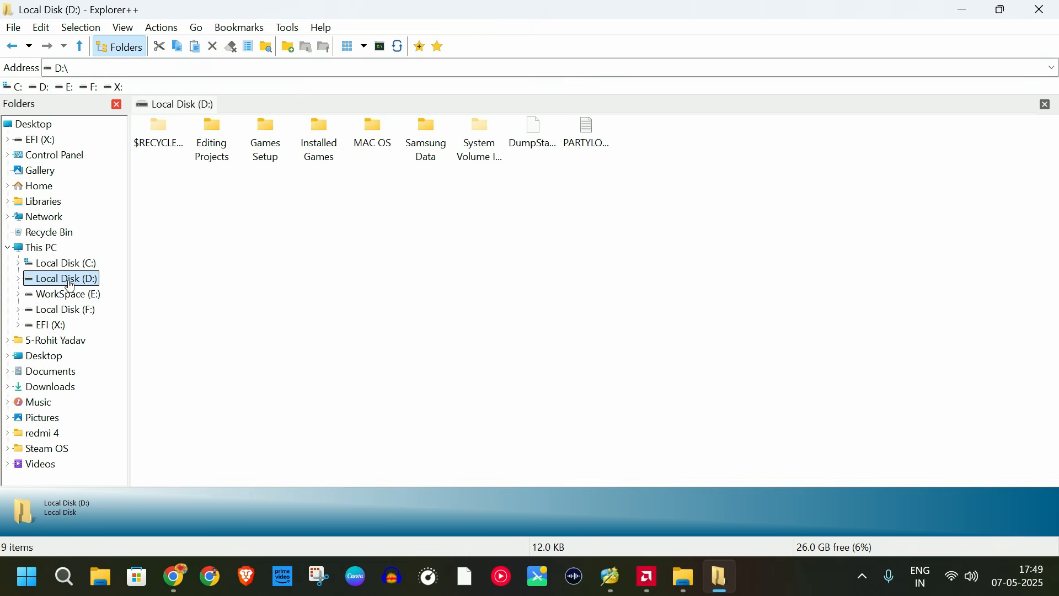
double_click(381, 147)
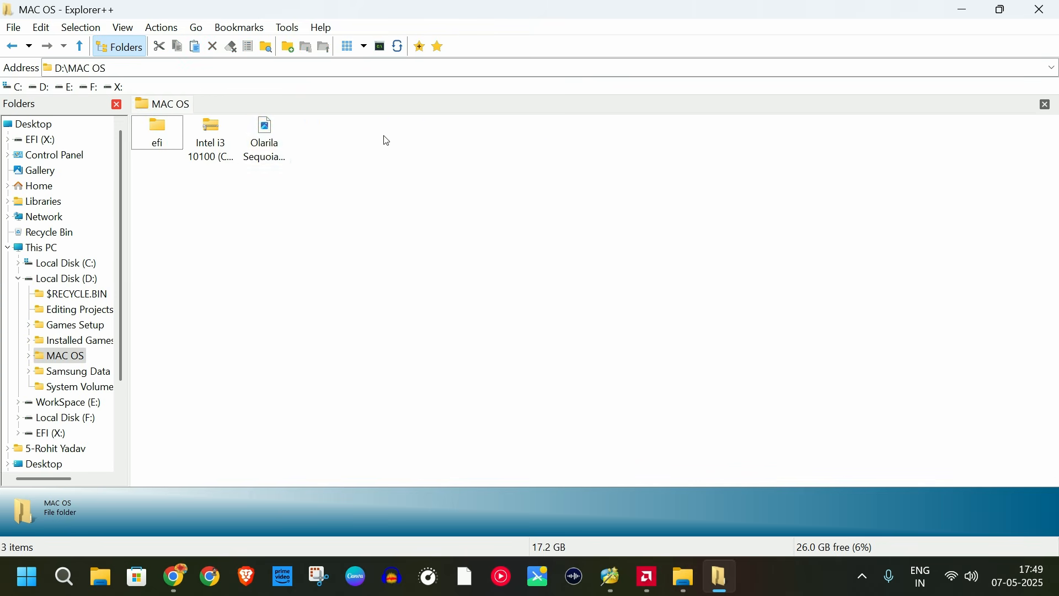
click(215, 149)
double_click(171, 142)
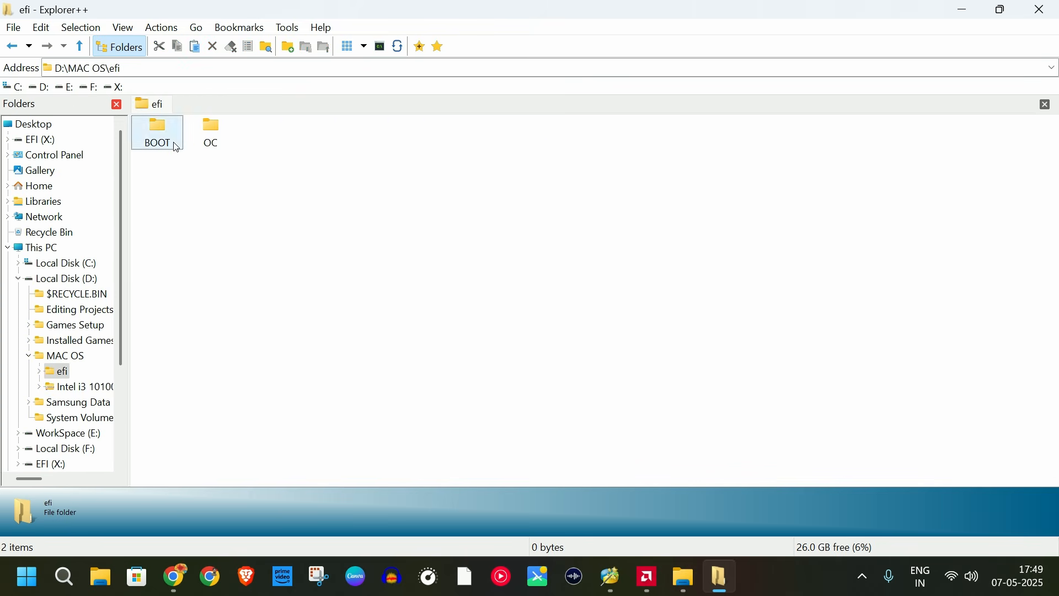
key(alt+Left)
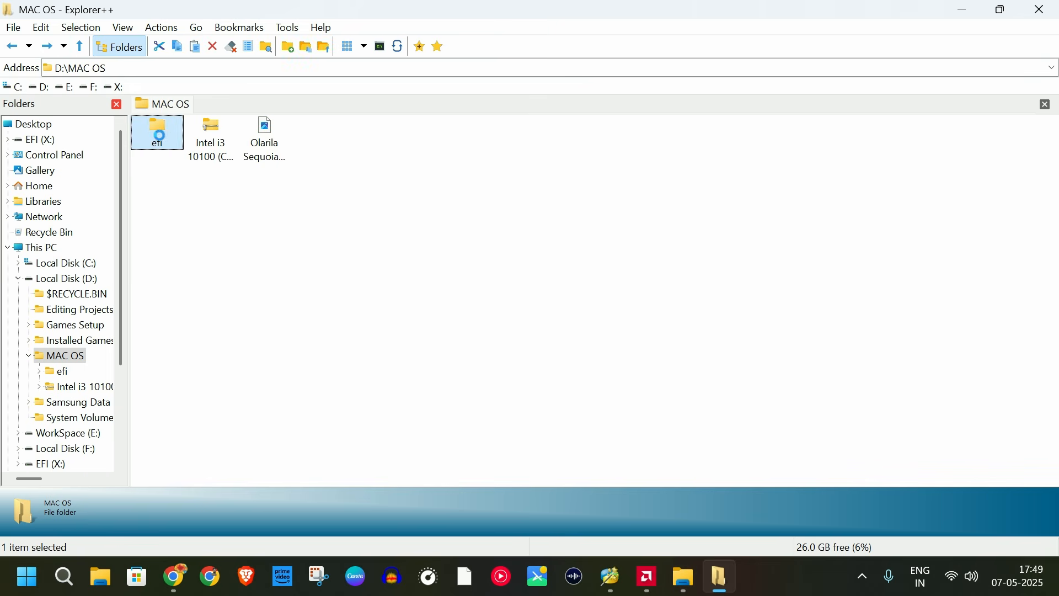
right_click(161, 133)
click(206, 455)
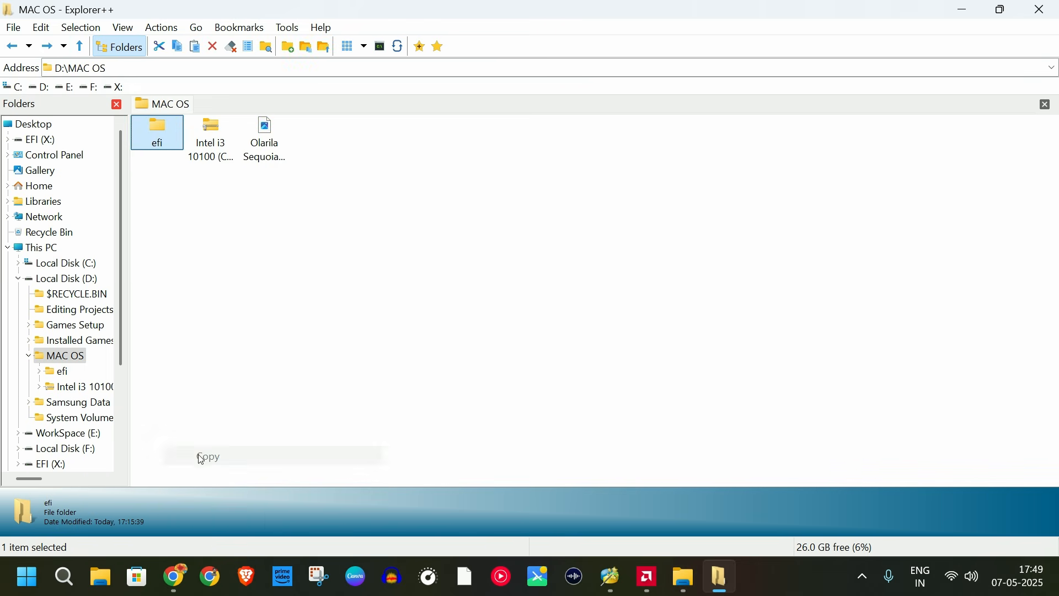
click(50, 465)
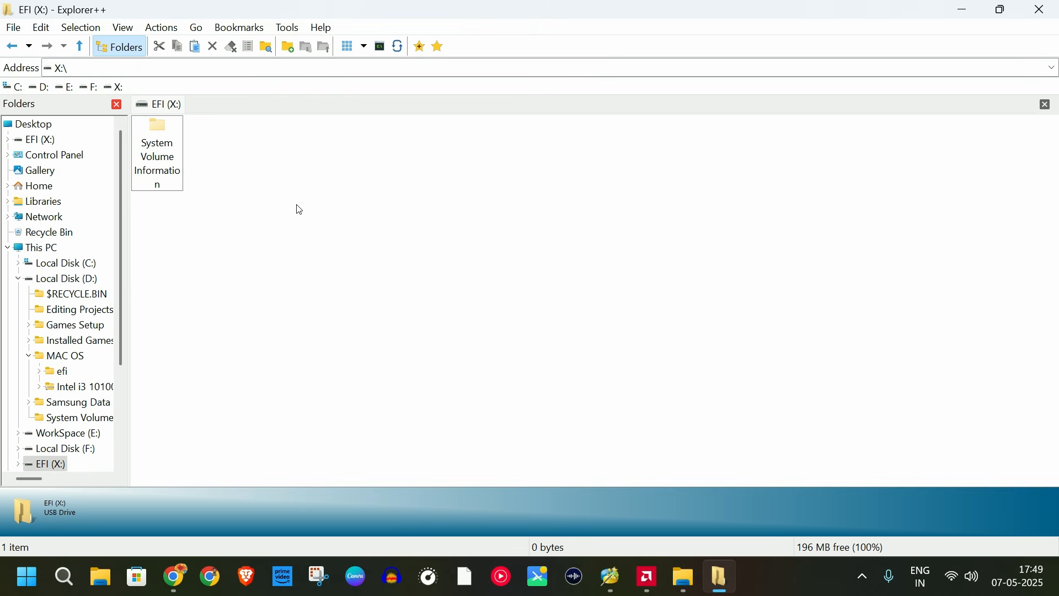
key(ctrl+v)
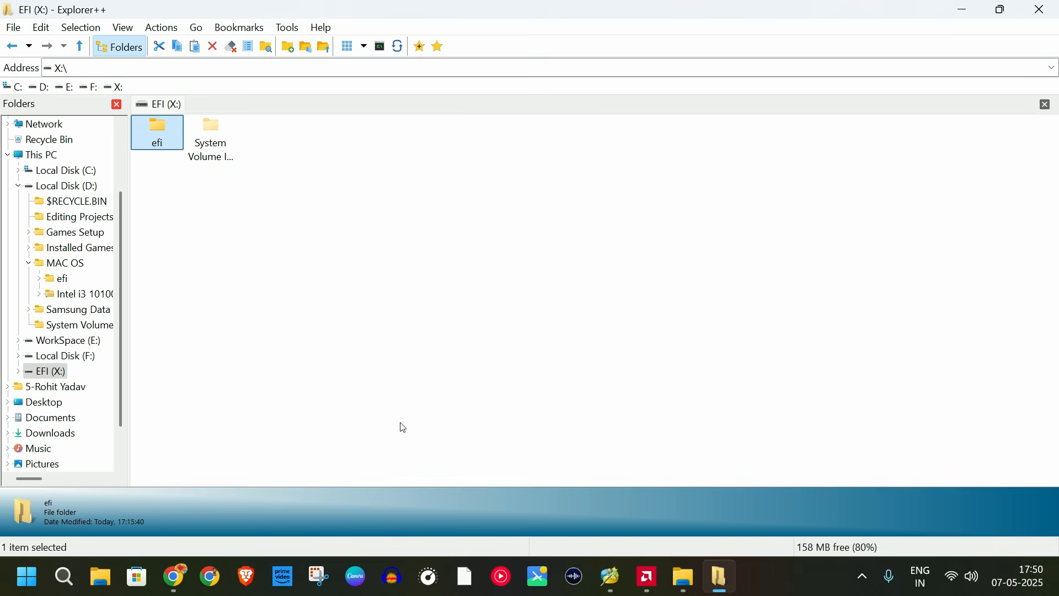
Step: Close Explorer++ and the explorerpp_x64 folder window, and quit MiniTool Partition Wizard
click(1055, 6)
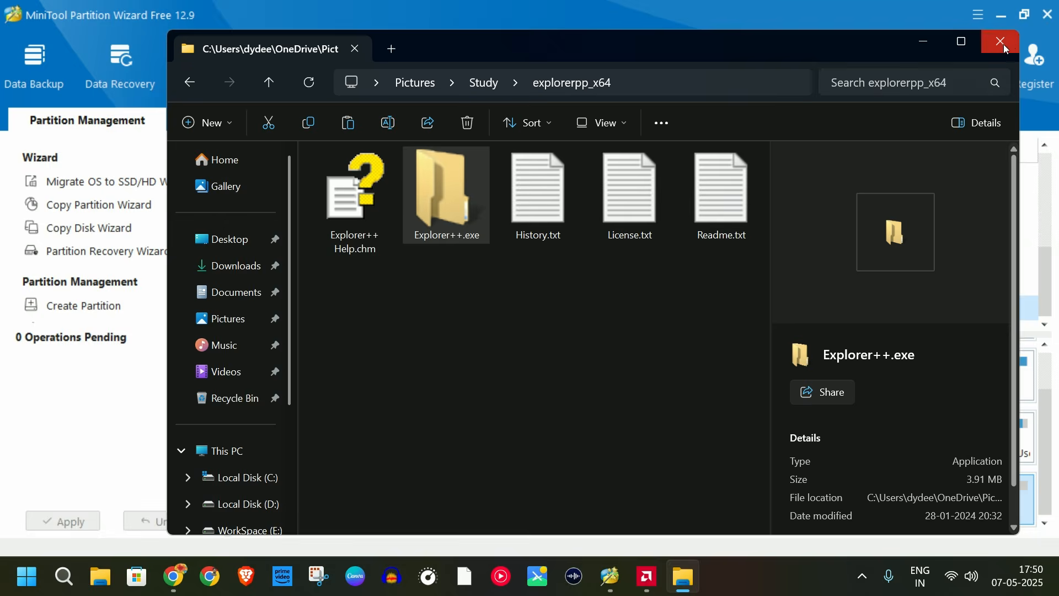
click(1037, 45)
click(1048, 12)
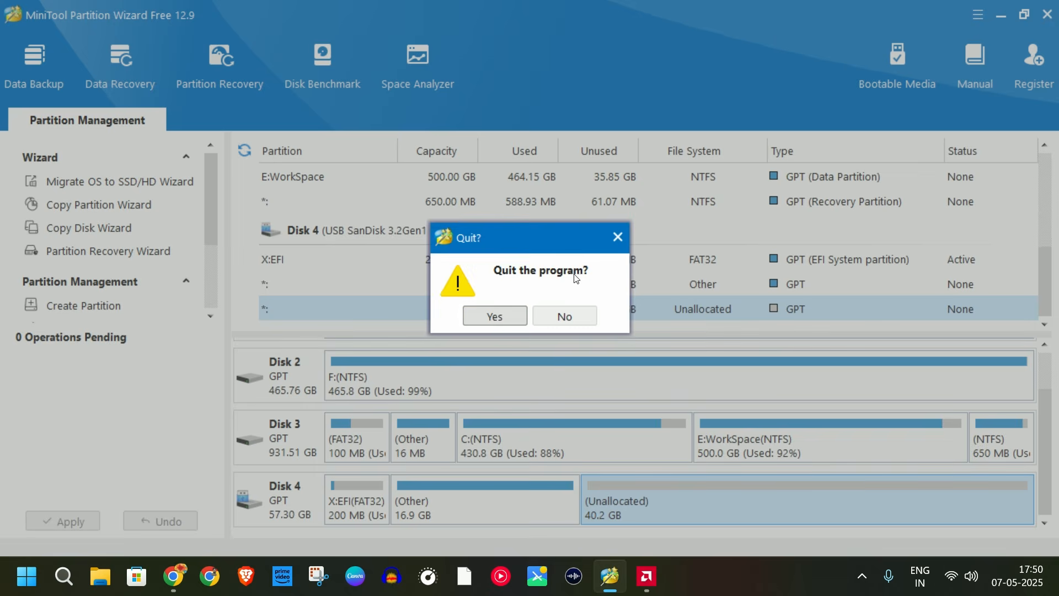
click(501, 314)
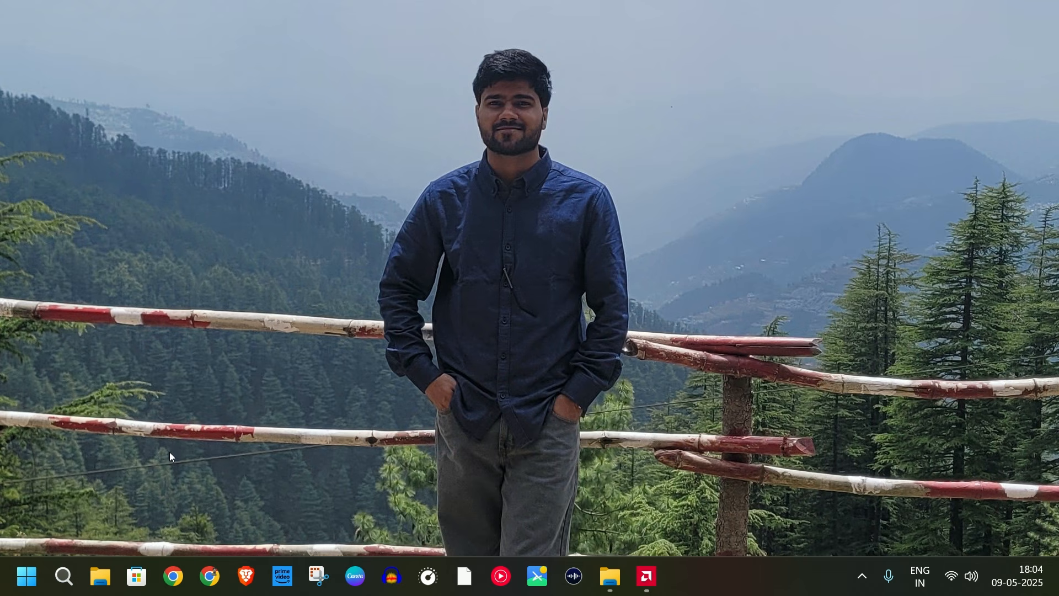
Step: Open Google Chrome with the first profile and close the What's new page
click(173, 576)
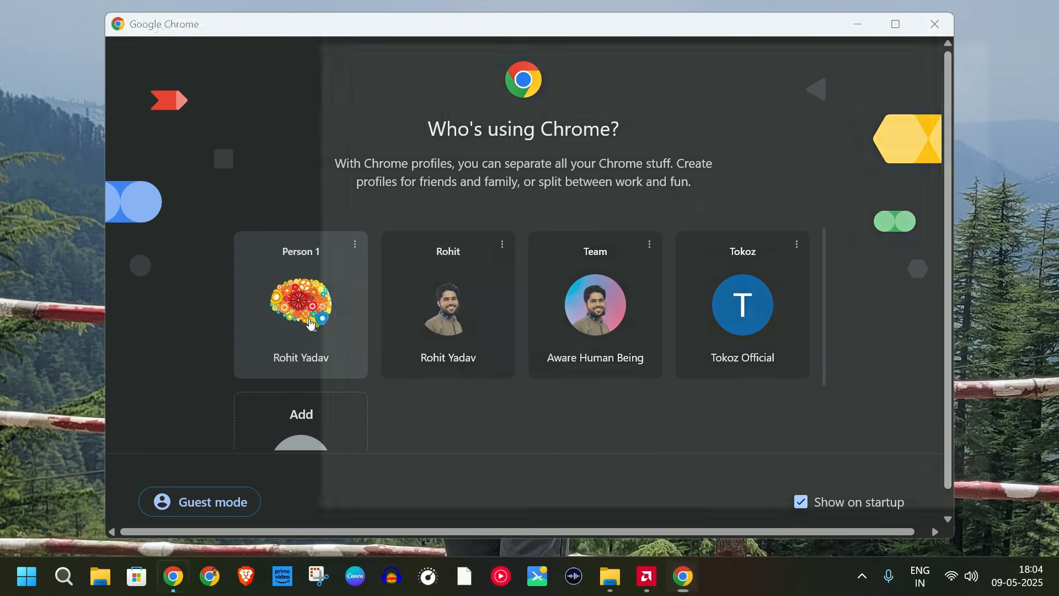
click(307, 331)
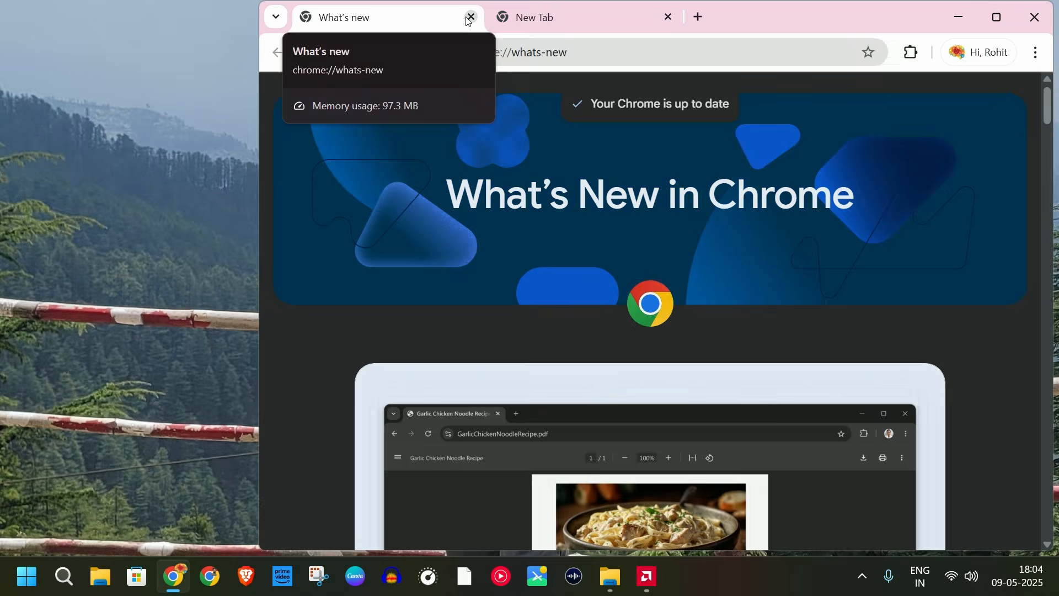
click(471, 17)
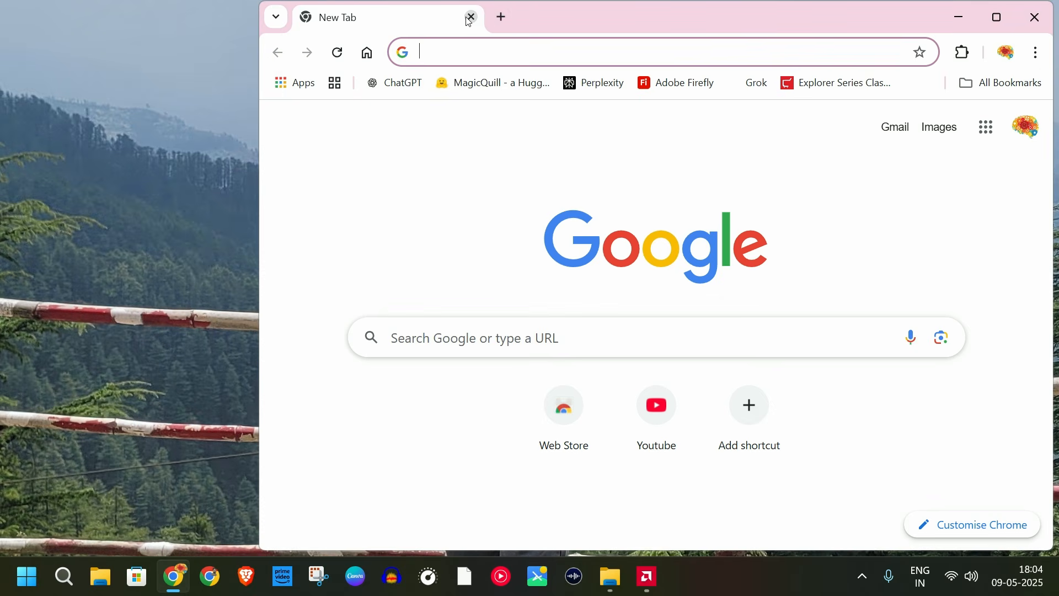
Step: Search Google for opencore configurator, open the mackie100 projects download page and accept its cookies
click(459, 58)
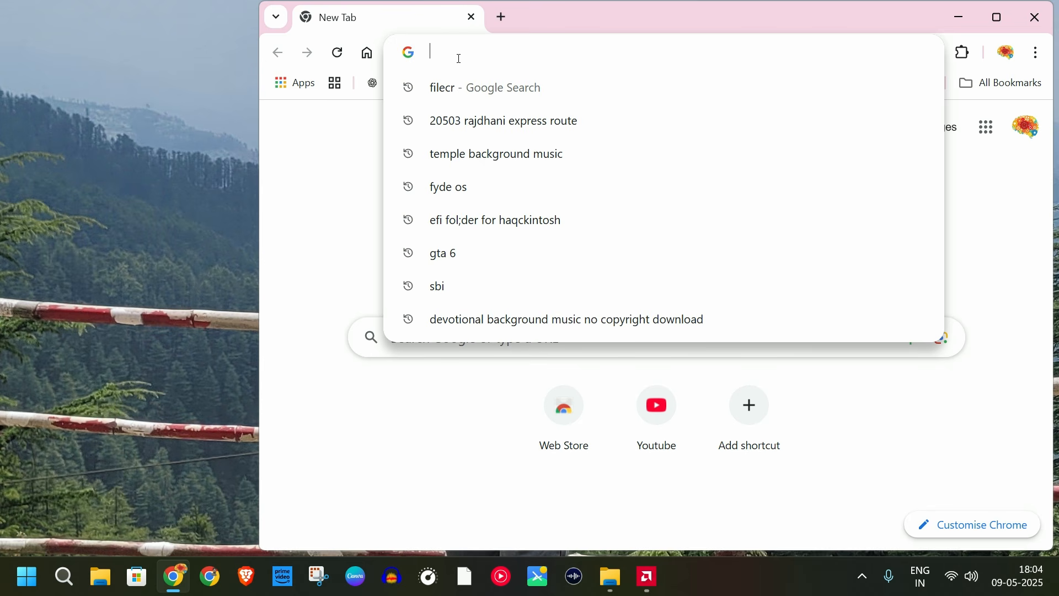
text(opencoere)
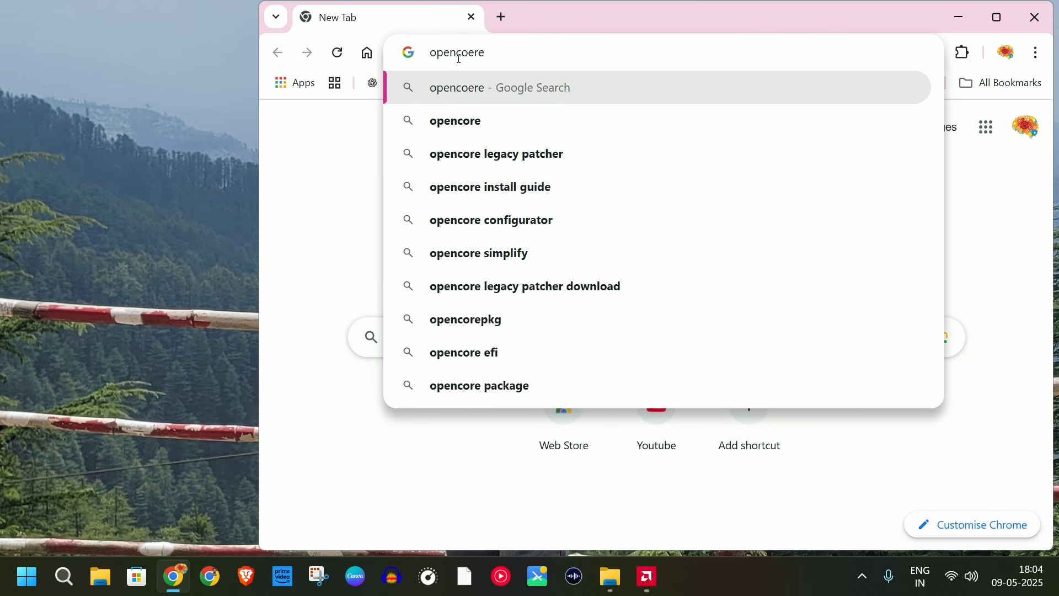
click(480, 220)
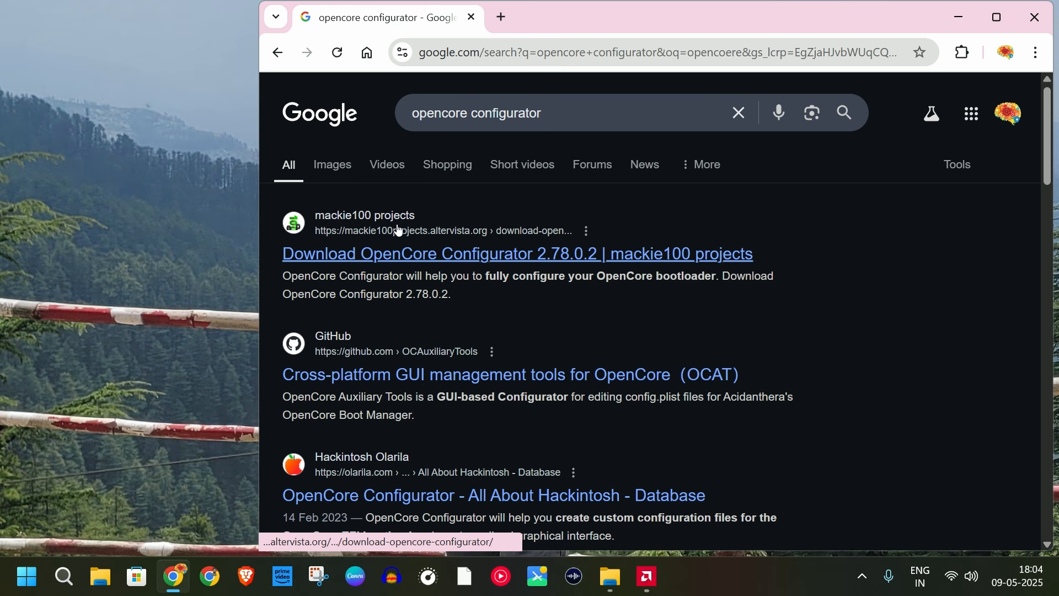
click(409, 254)
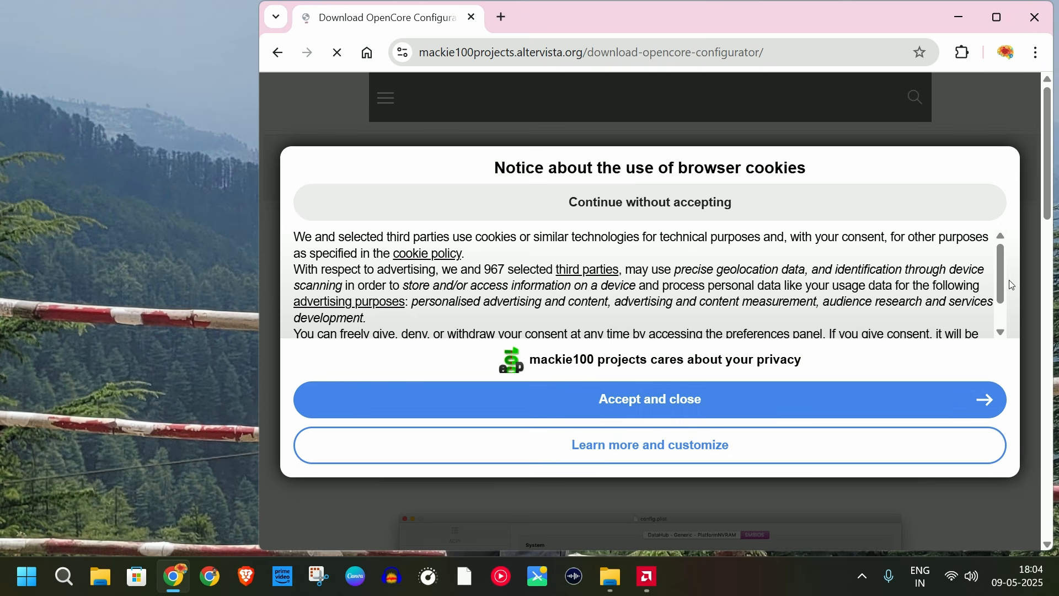
scroll(1009, 286, down, 2)
click(978, 404)
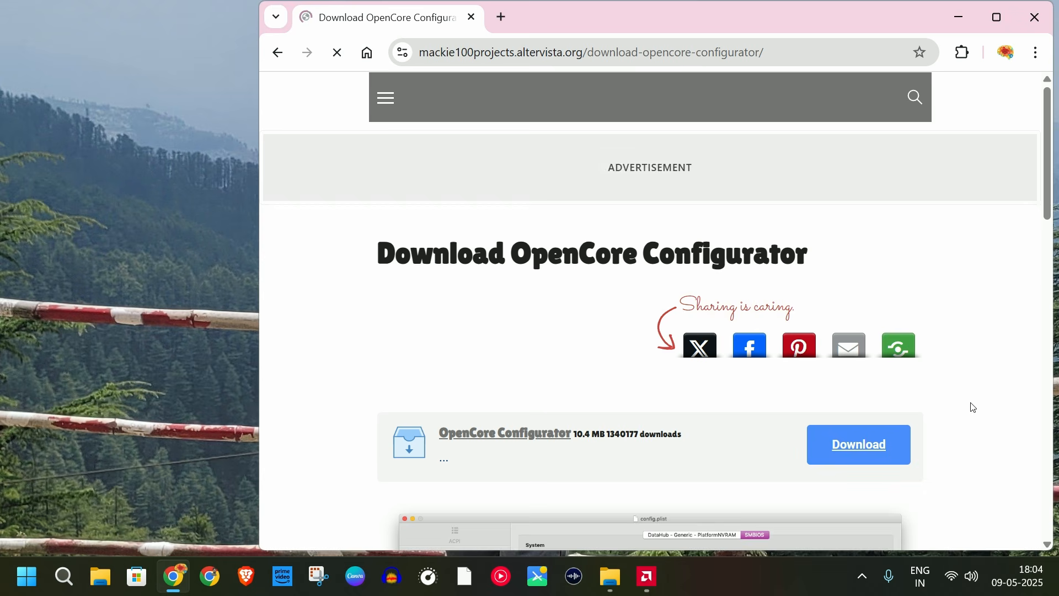
Step: Download OpenCore Configurator as OCC.zip into the MAC OS folder on Local Disk (D:) and check the download progress
click(997, 17)
scroll(637, 382, down, 3)
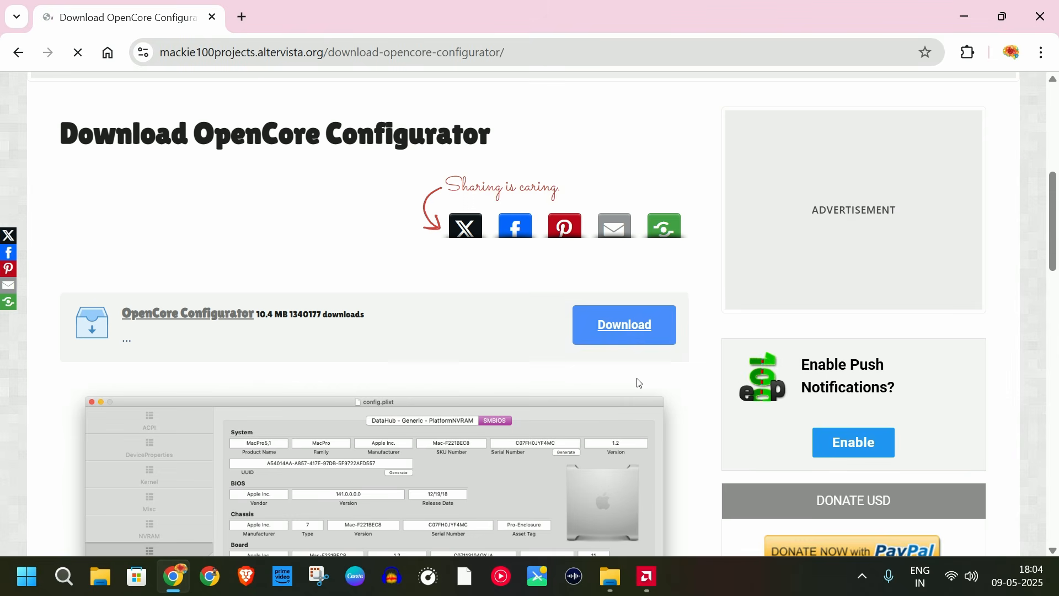
click(632, 323)
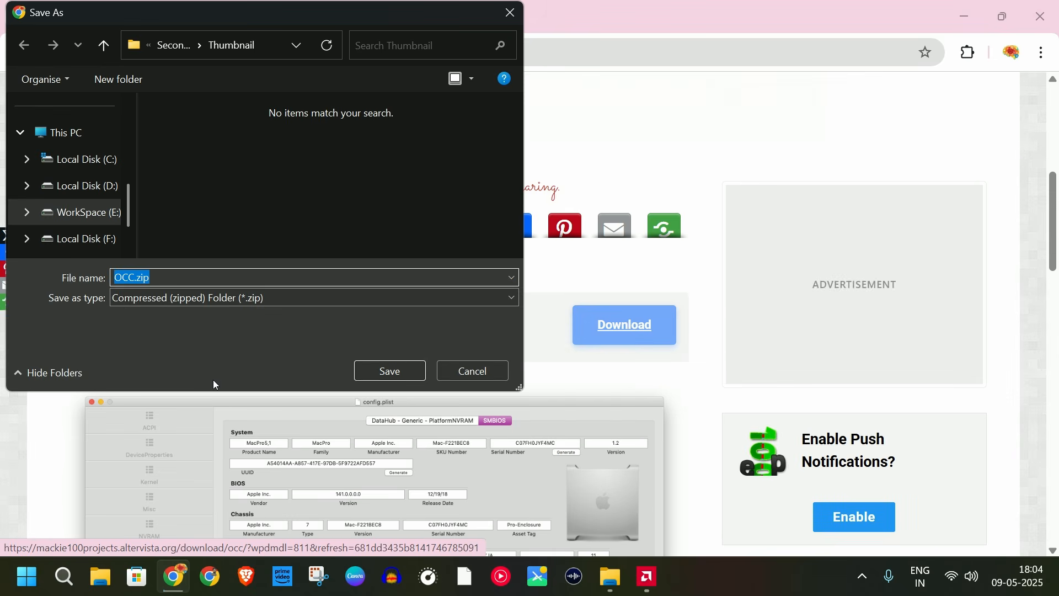
click(176, 46)
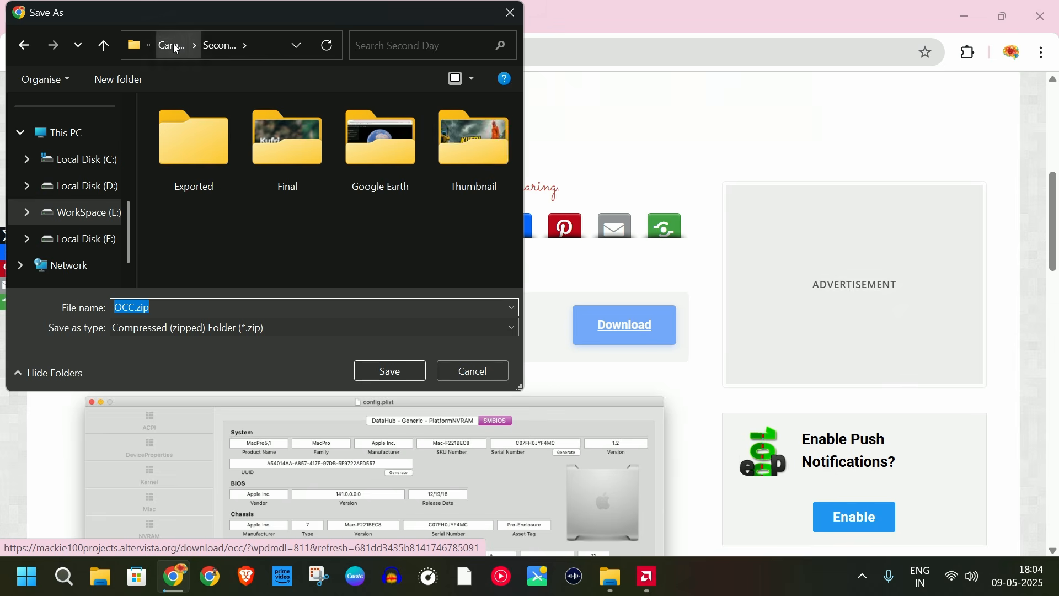
click(176, 47)
click(176, 46)
click(175, 46)
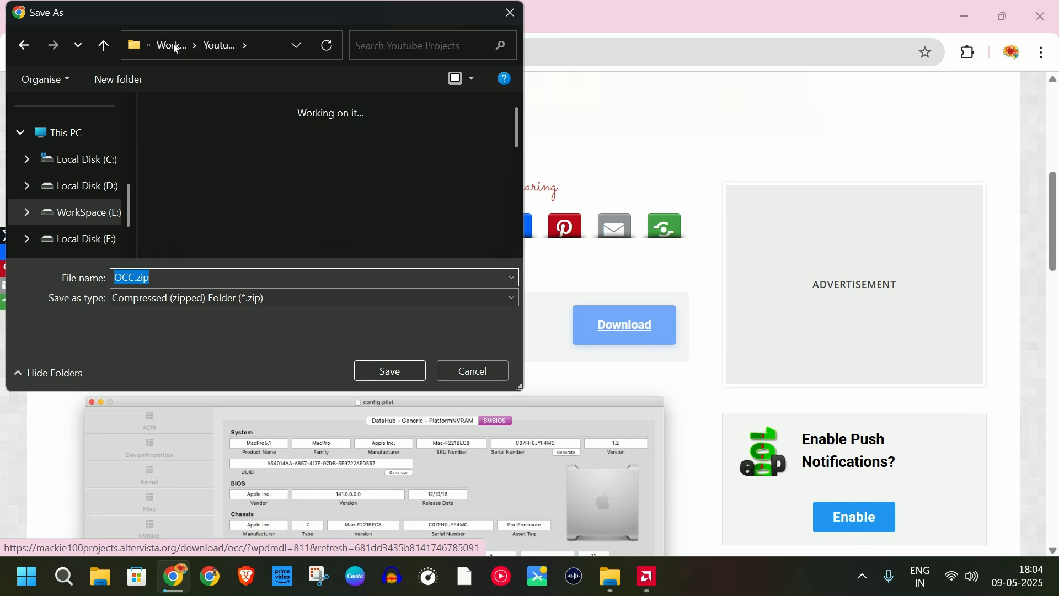
click(175, 47)
click(166, 42)
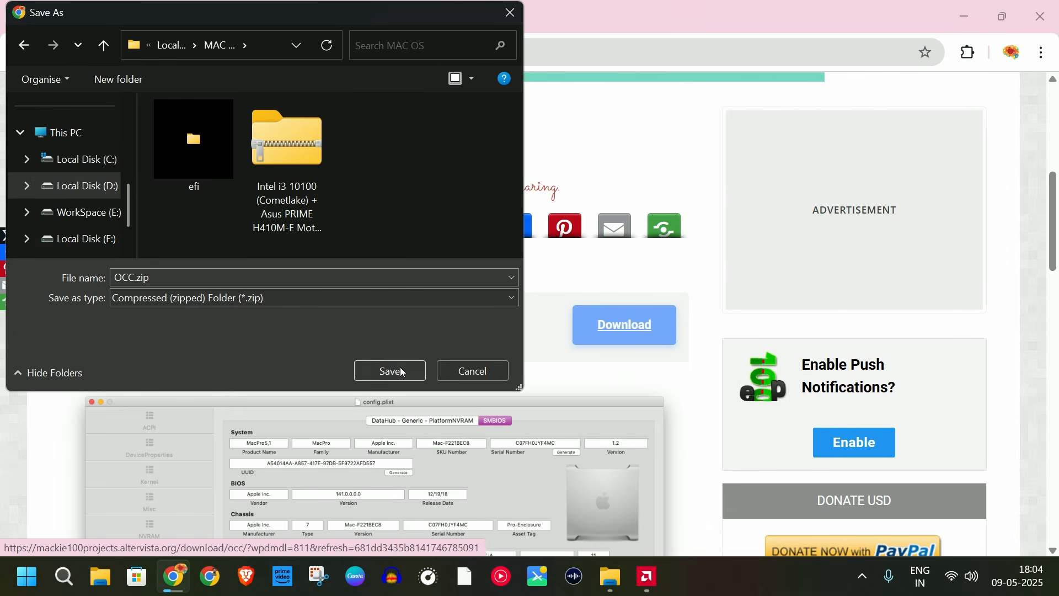
click(390, 371)
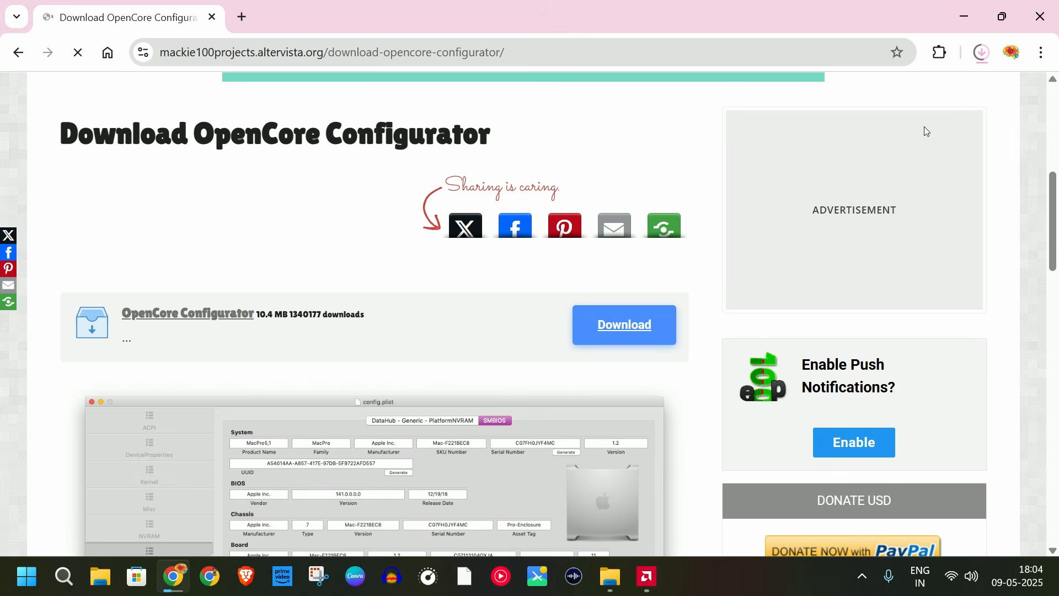
click(980, 51)
click(968, 92)
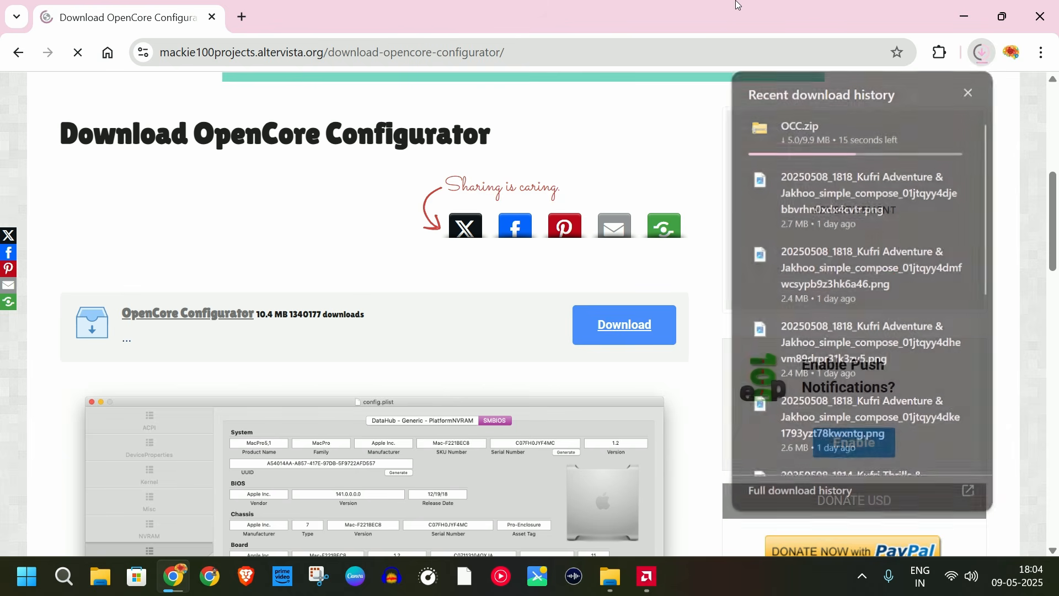
Step: Launch MiniTool Partition Wizard with permission to make changes, and minimize the Chrome window
click(64, 577)
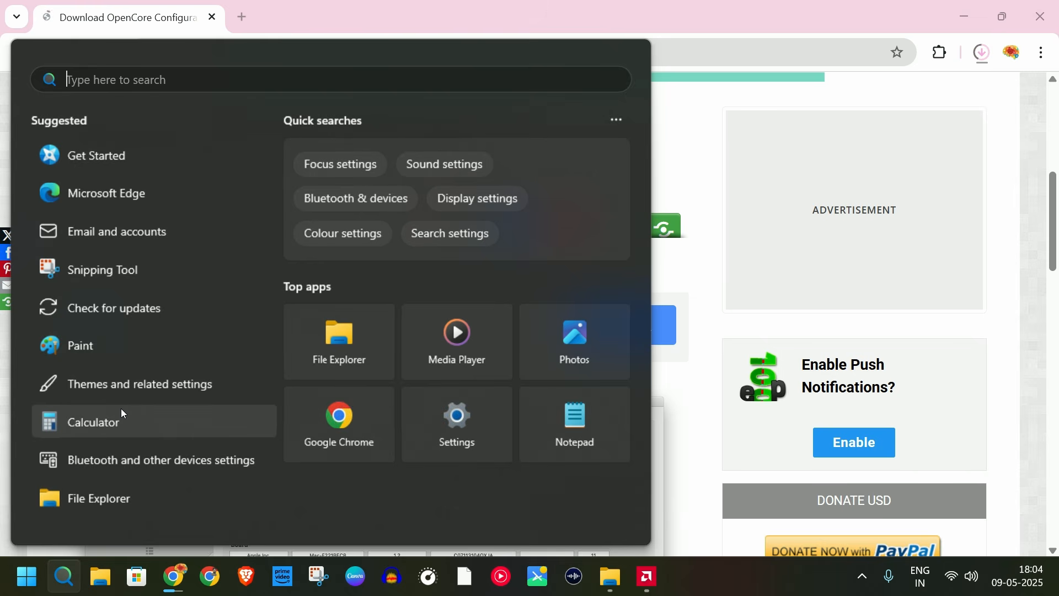
text(m)
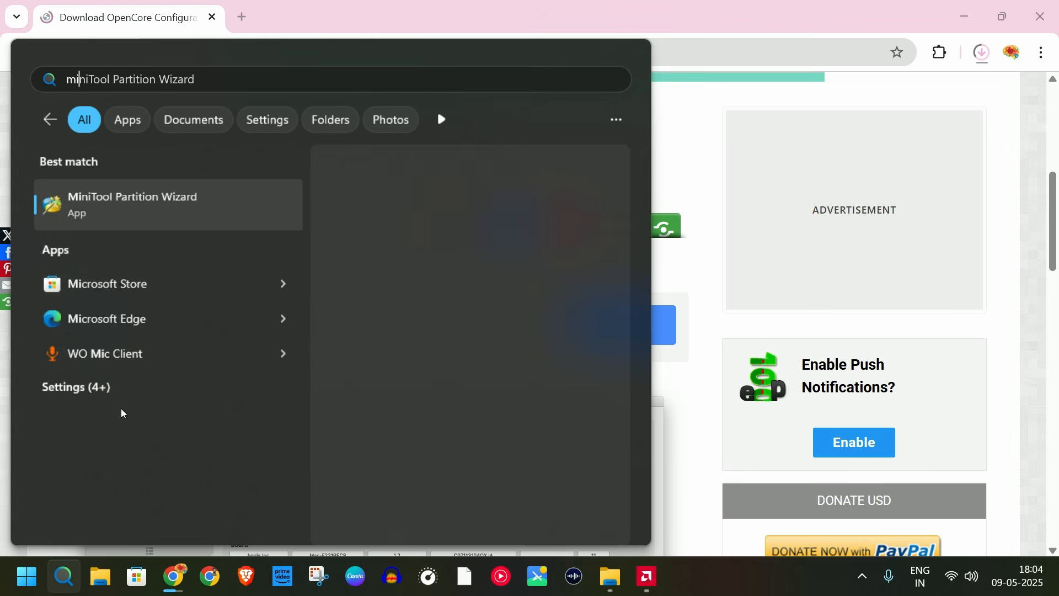
text(ini)
click(160, 216)
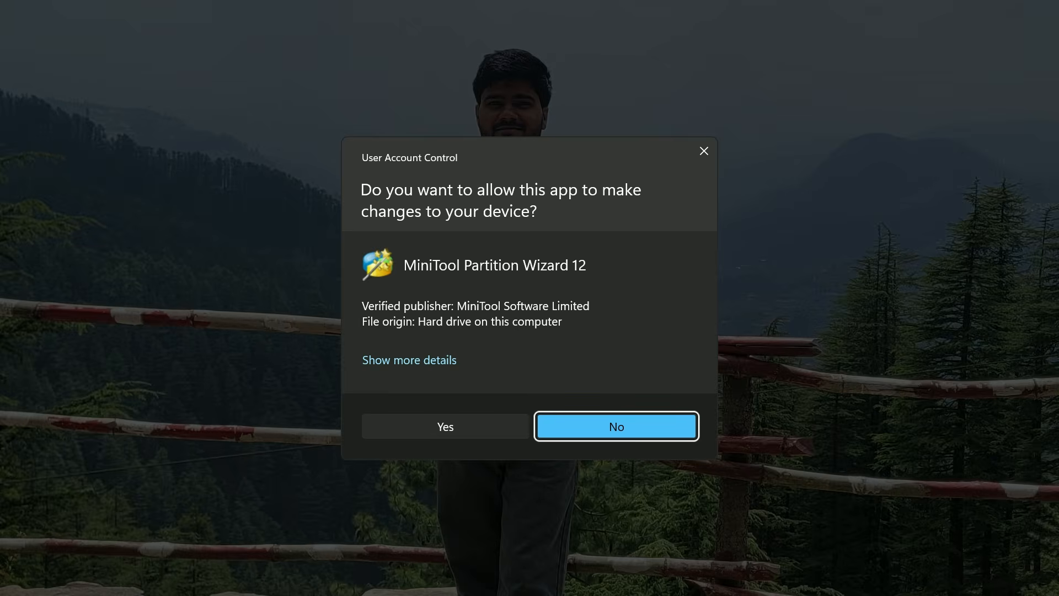
click(450, 429)
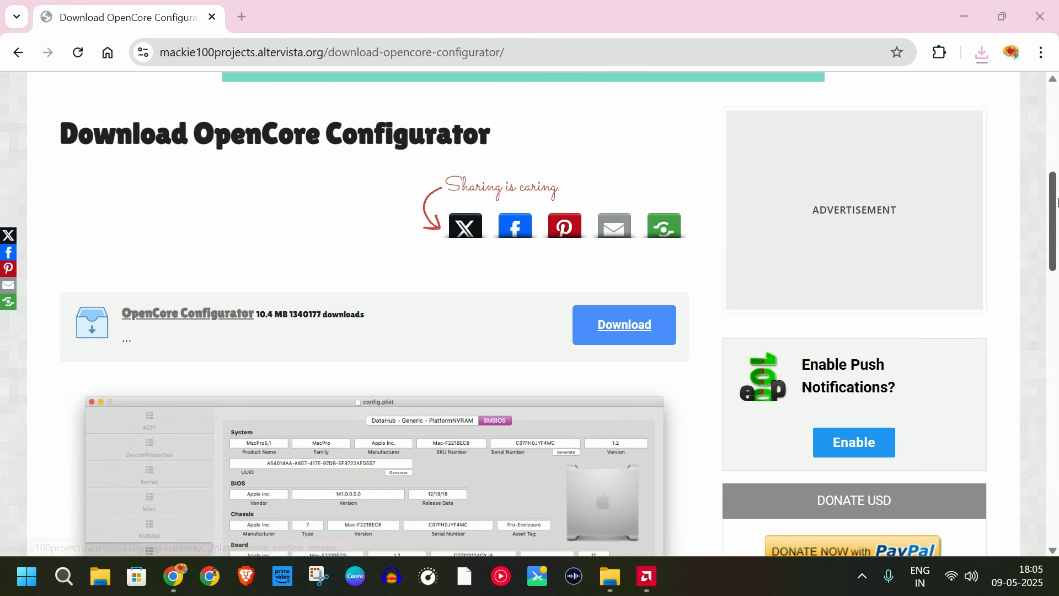
drag(1057, 203, 1057, 210)
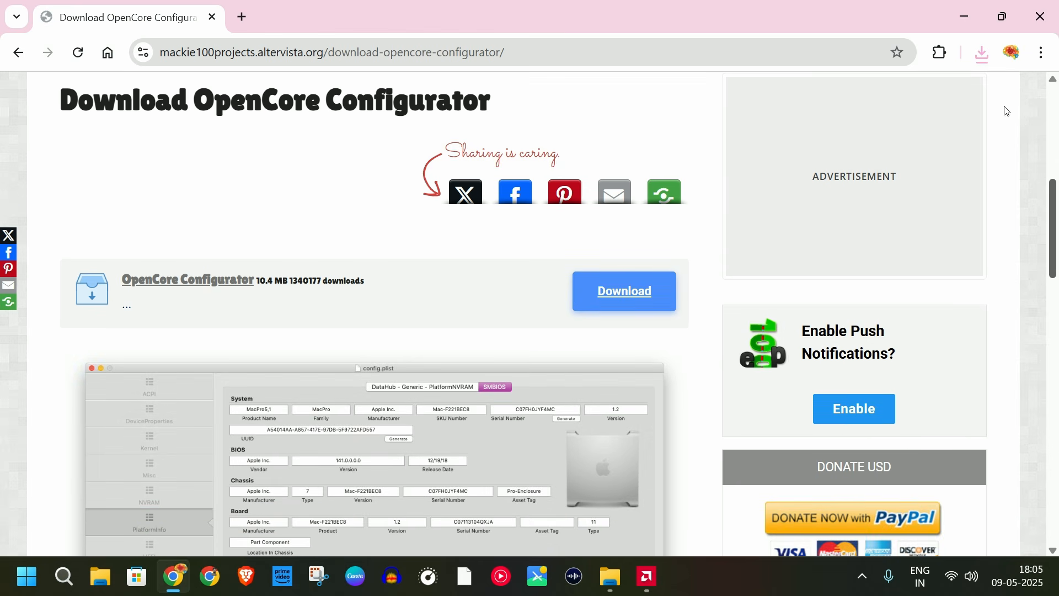
click(976, 5)
Step: Create a primary NTFS partition with drive letter G: using all 40.20 GB of unallocated space on Disk 4
click(1043, 278)
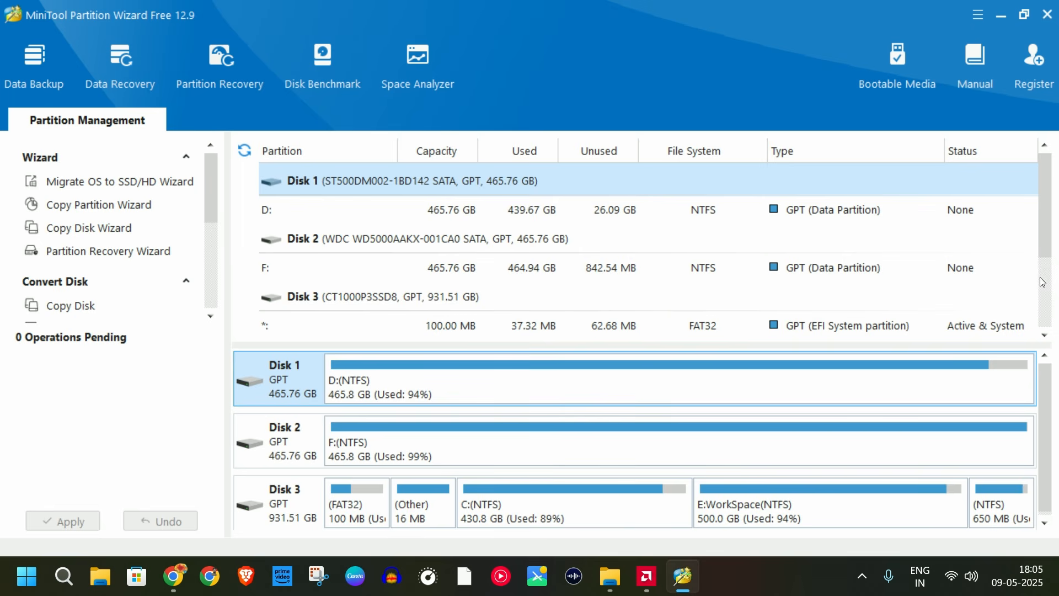
drag(1048, 390, 1044, 485)
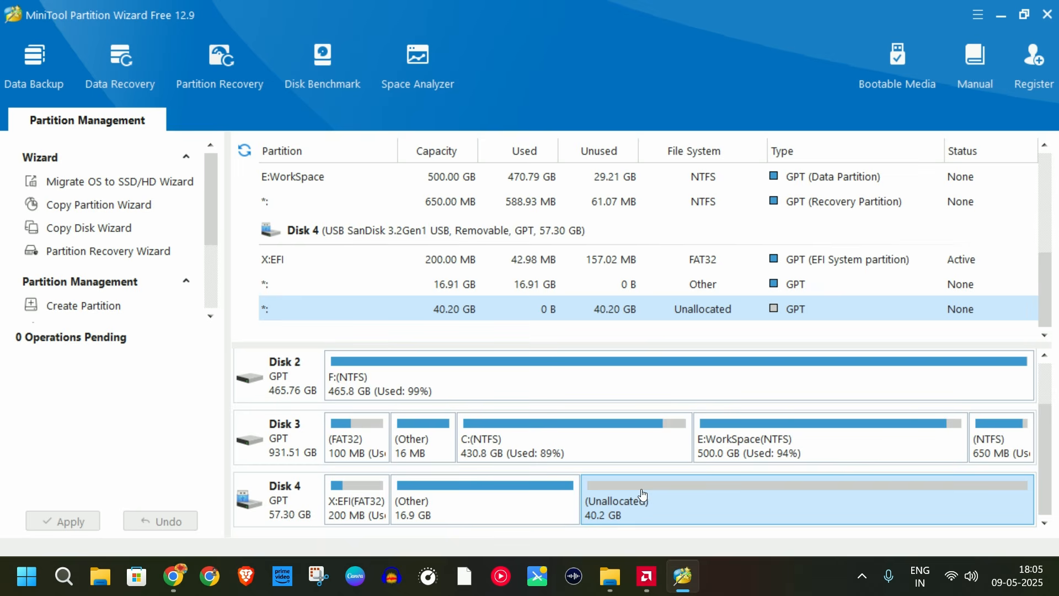
right_click(740, 497)
click(781, 400)
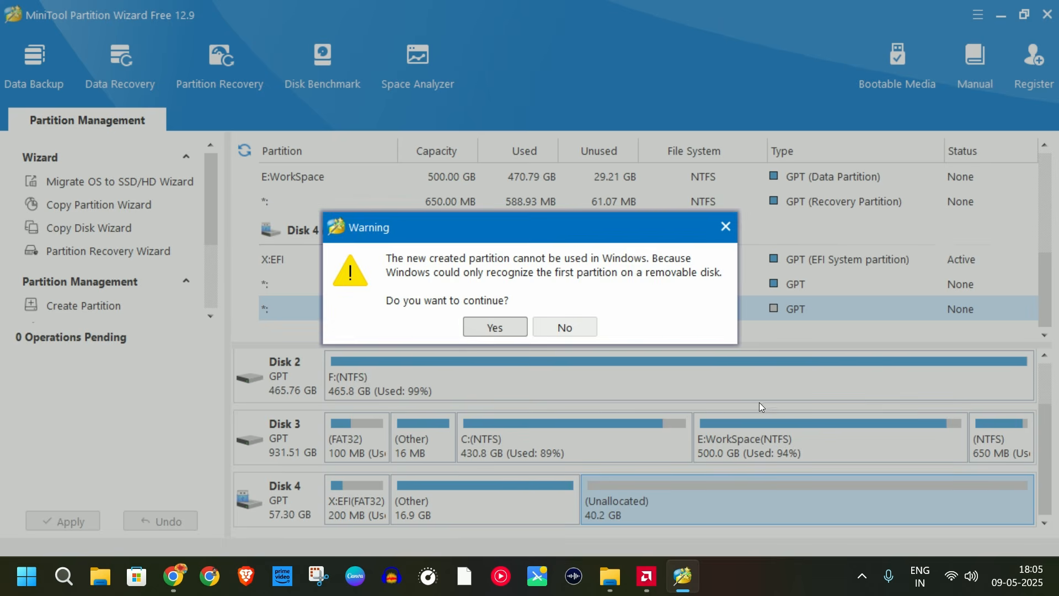
click(499, 326)
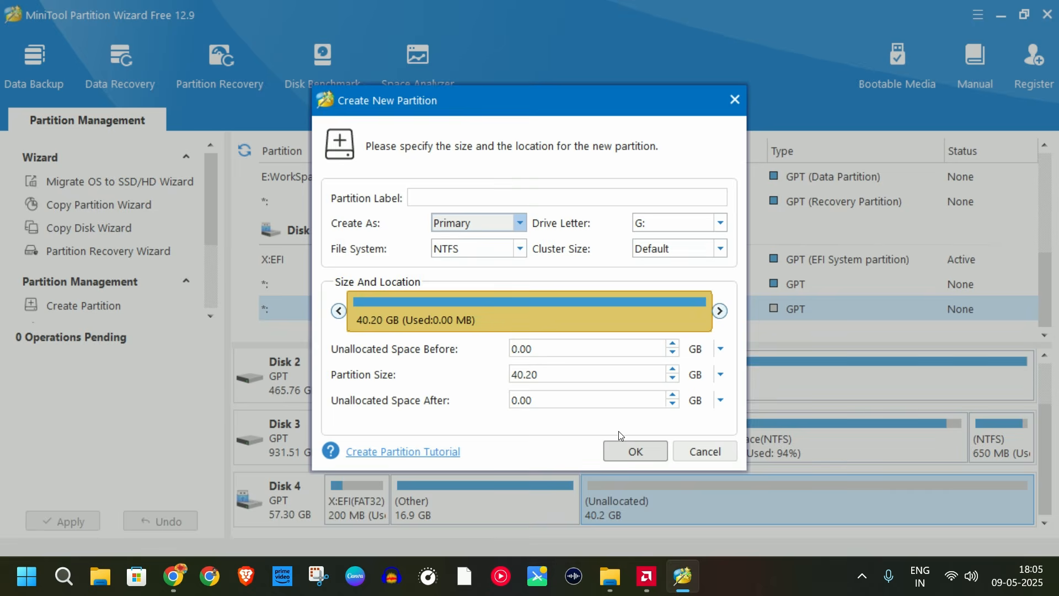
click(631, 450)
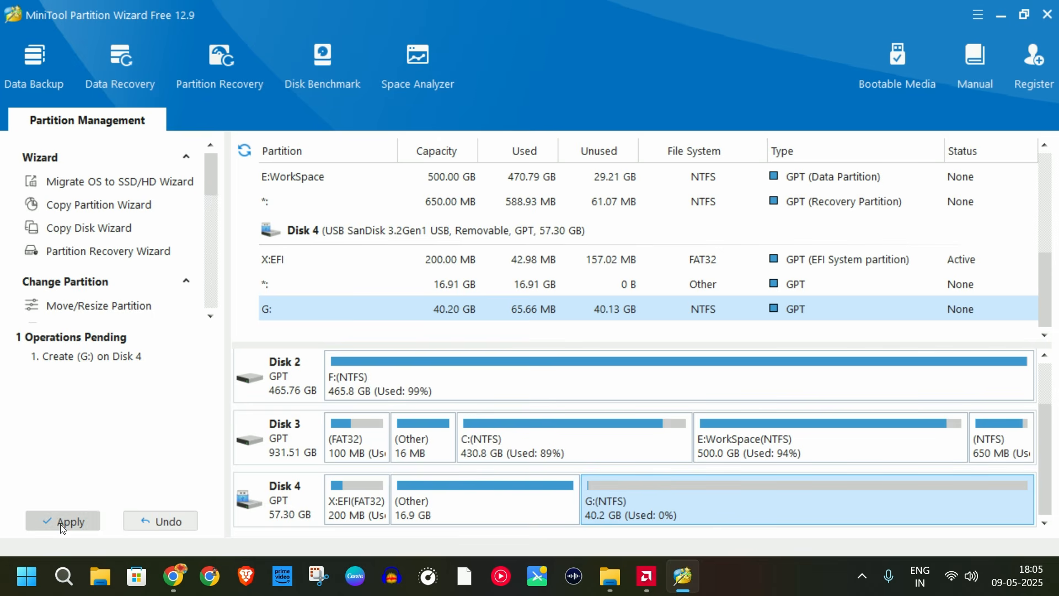
Step: Set the drive letter of the EFI partition on Disk 4 to None and apply the pending operations
click(356, 496)
right_click(350, 502)
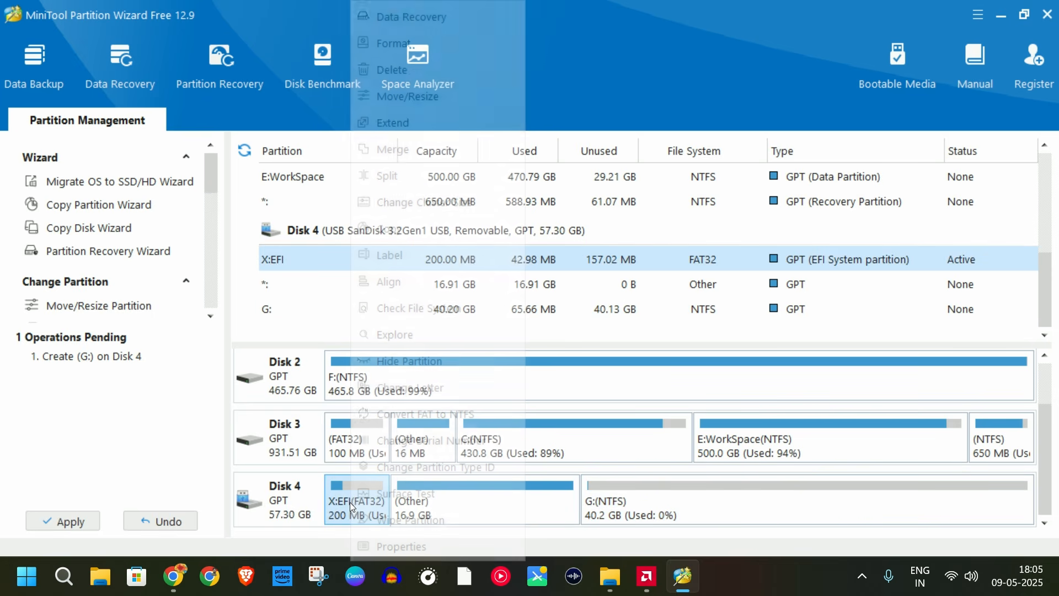
click(420, 386)
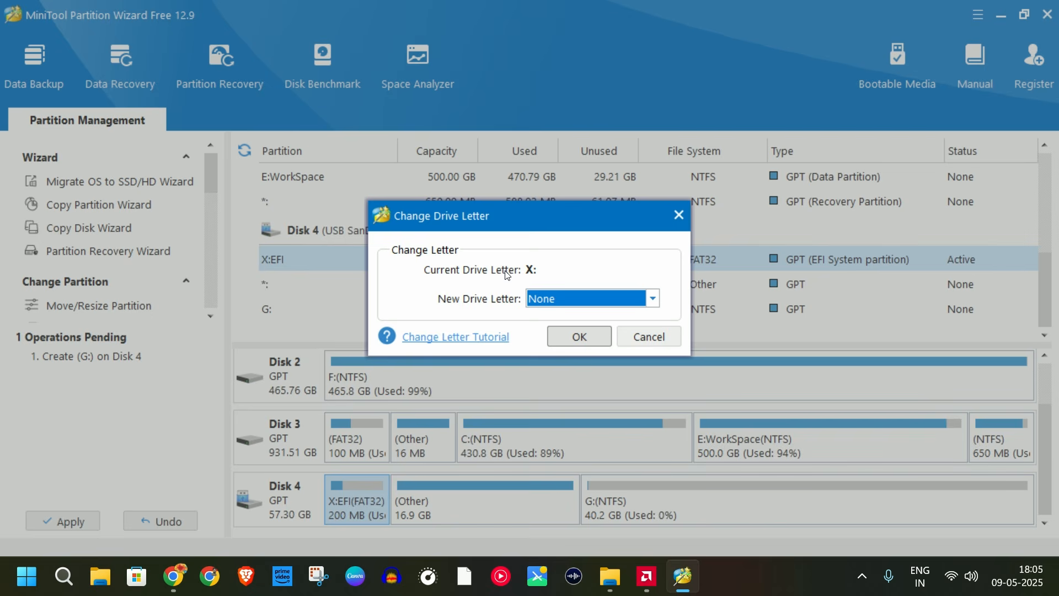
click(579, 336)
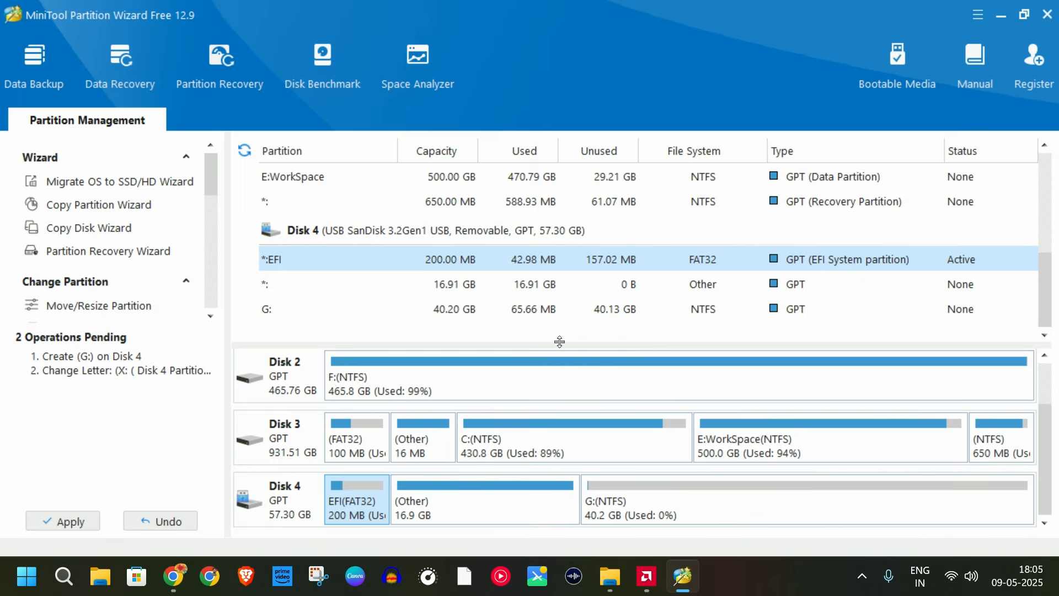
click(79, 522)
click(505, 326)
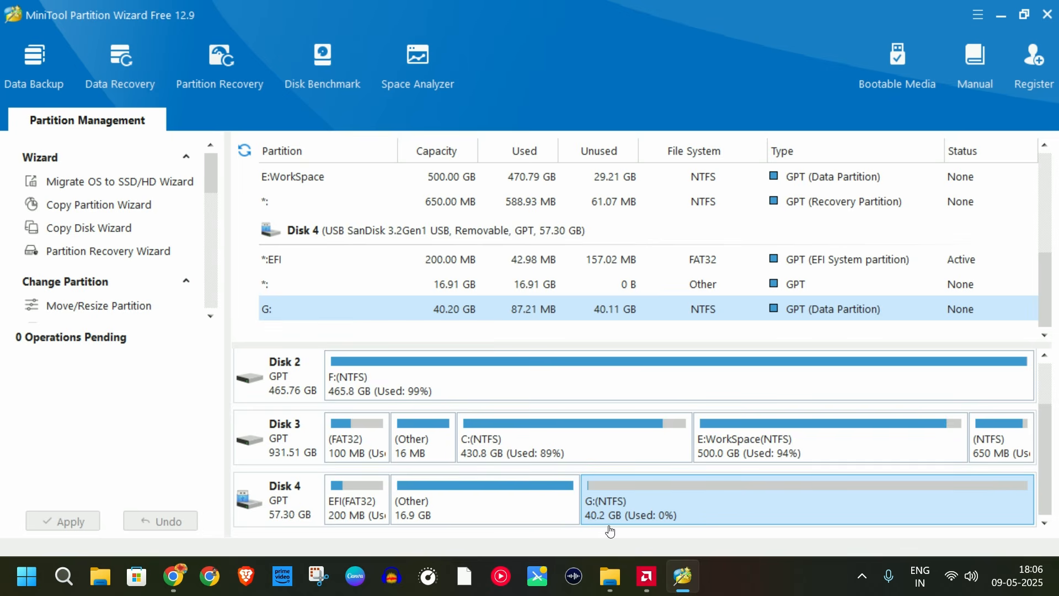
Step: Minimize the partition program and check the contents of USB Drive (G:) in File Explorer
click(1002, 16)
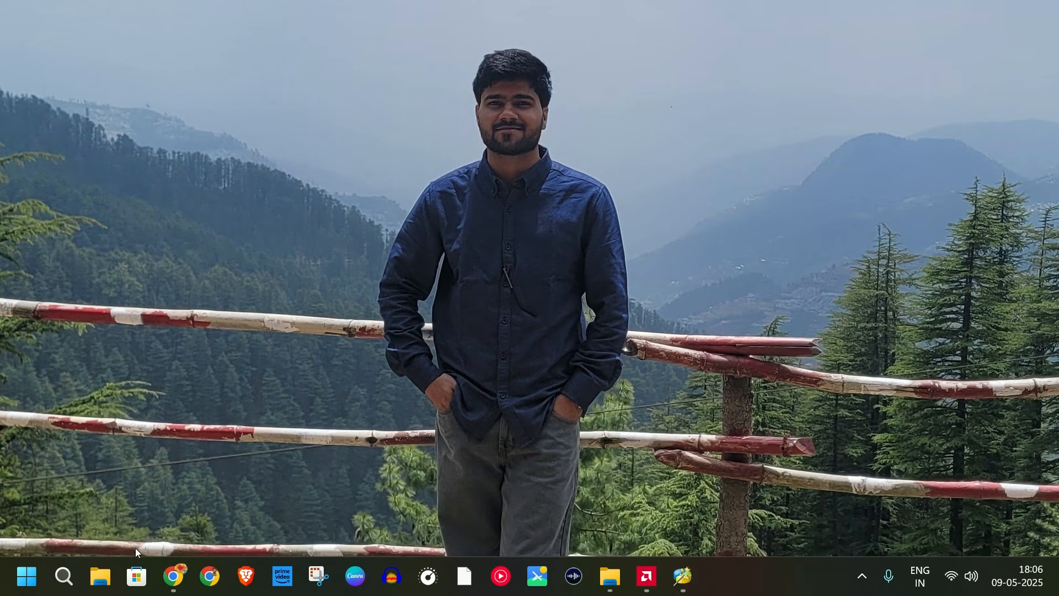
click(100, 576)
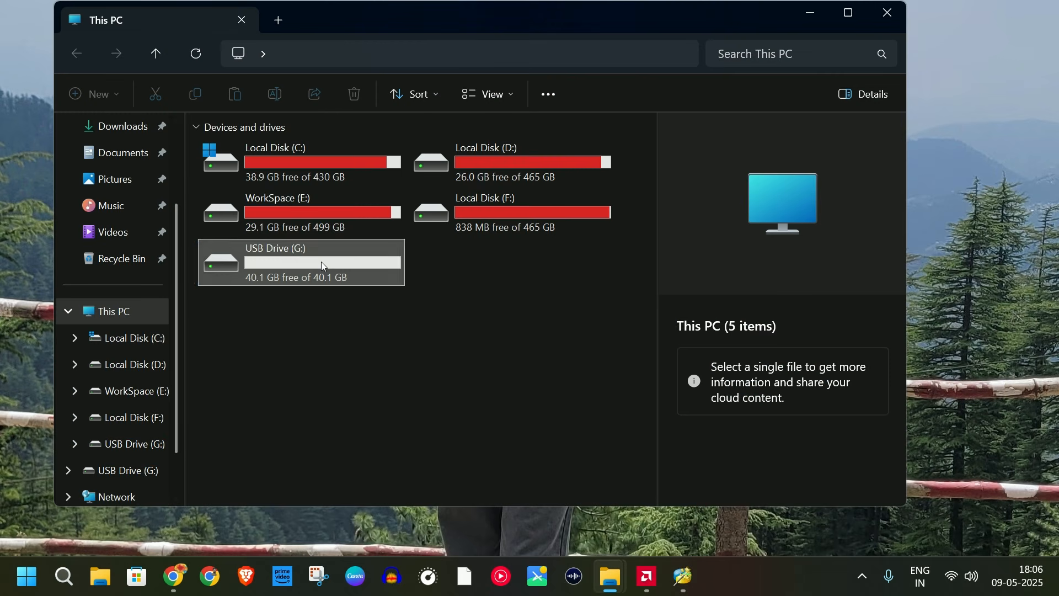
double_click(324, 266)
click(76, 54)
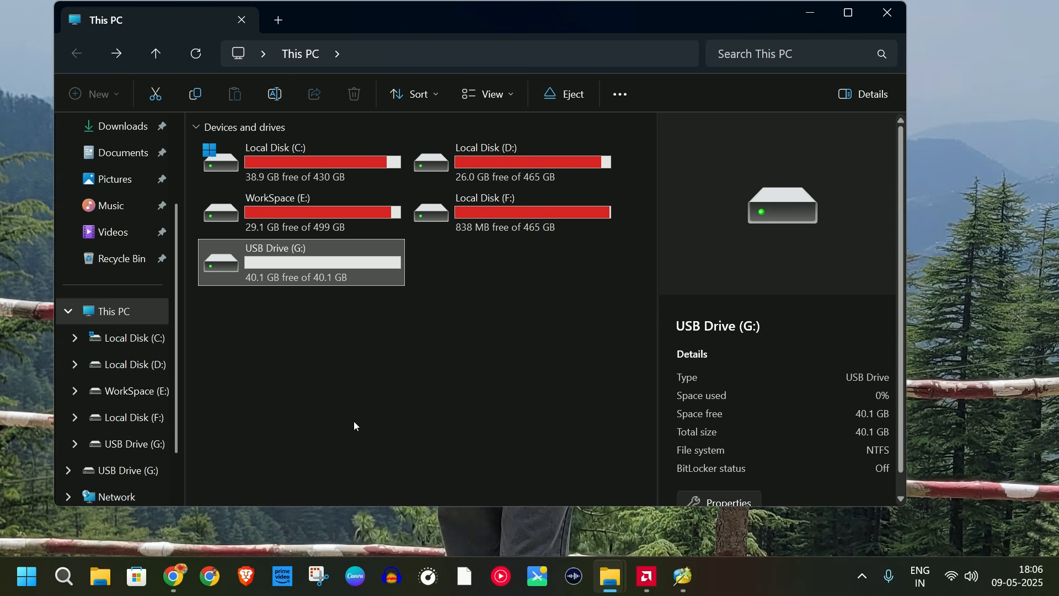
click(819, 18)
Step: Switch to Google Chrome and resume the interrupted OCC.zip download
click(174, 577)
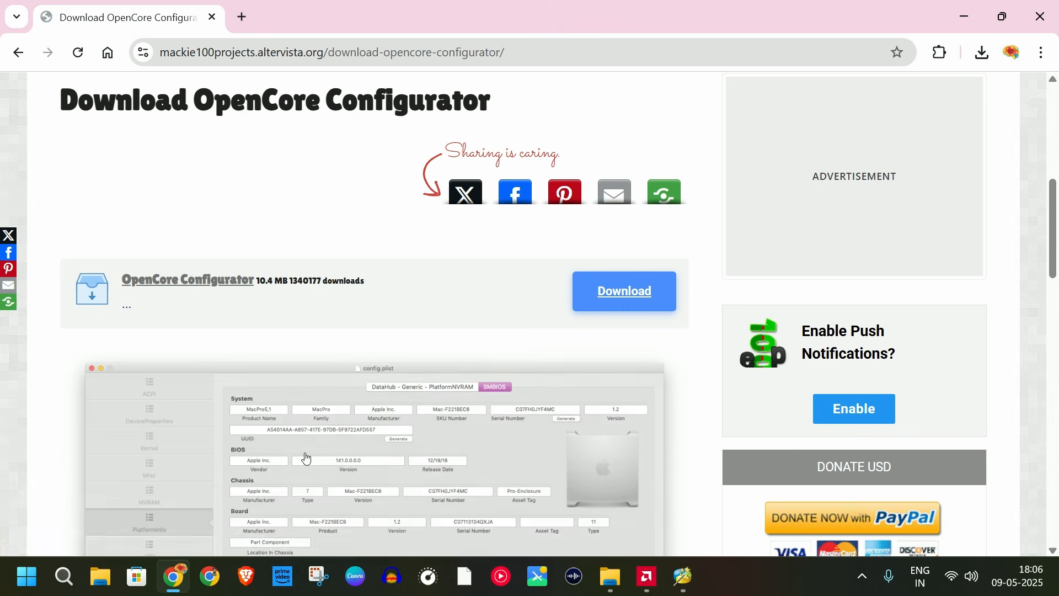
click(981, 54)
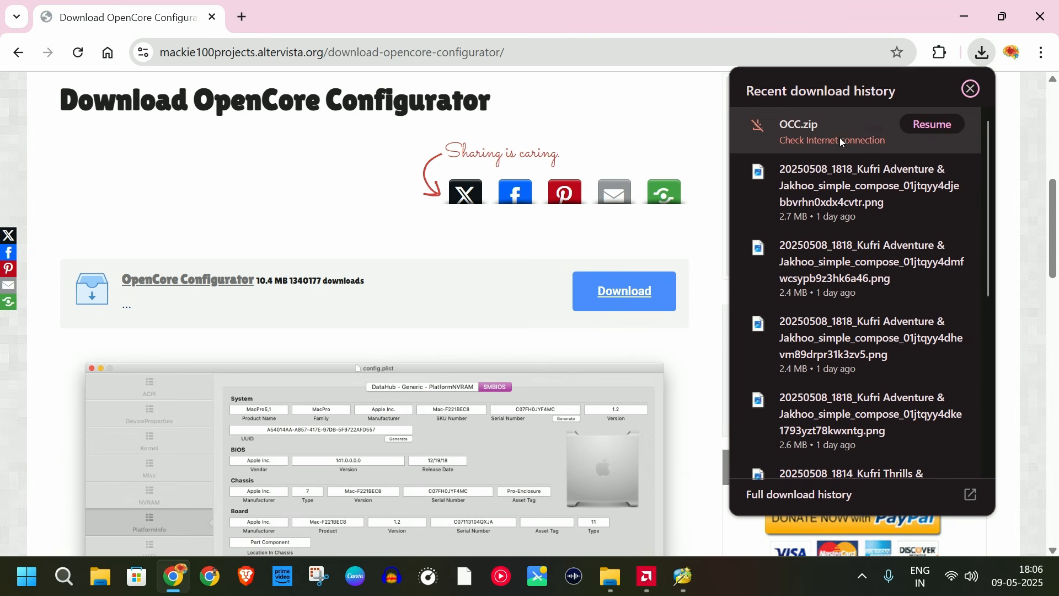
click(933, 124)
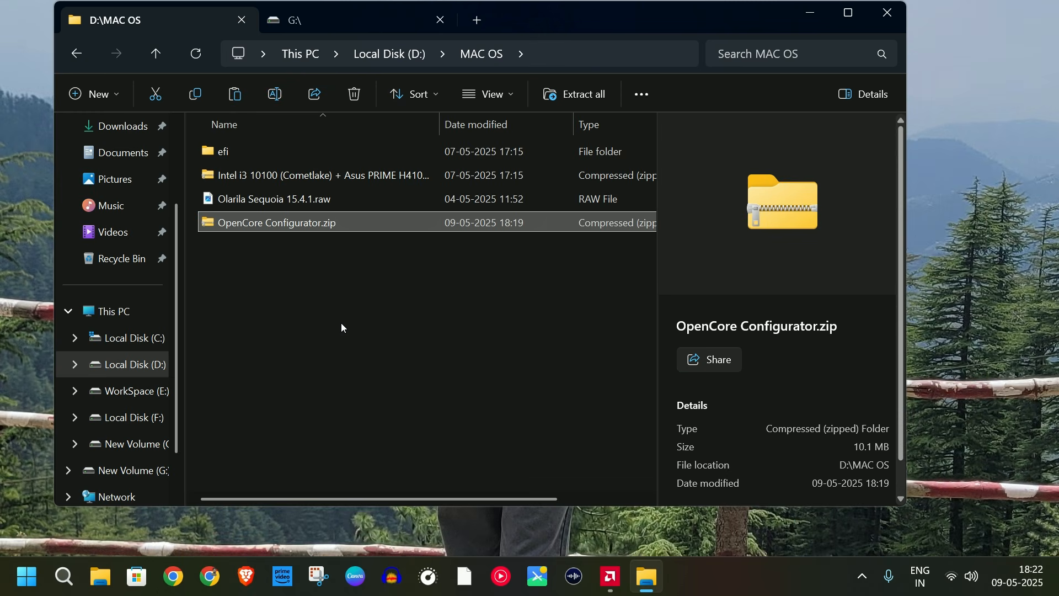
Step: Send OpenCore Configurator.zip from the MAC OS folder to New Volume (G:)
right_click(323, 228)
mouse_move(392, 397)
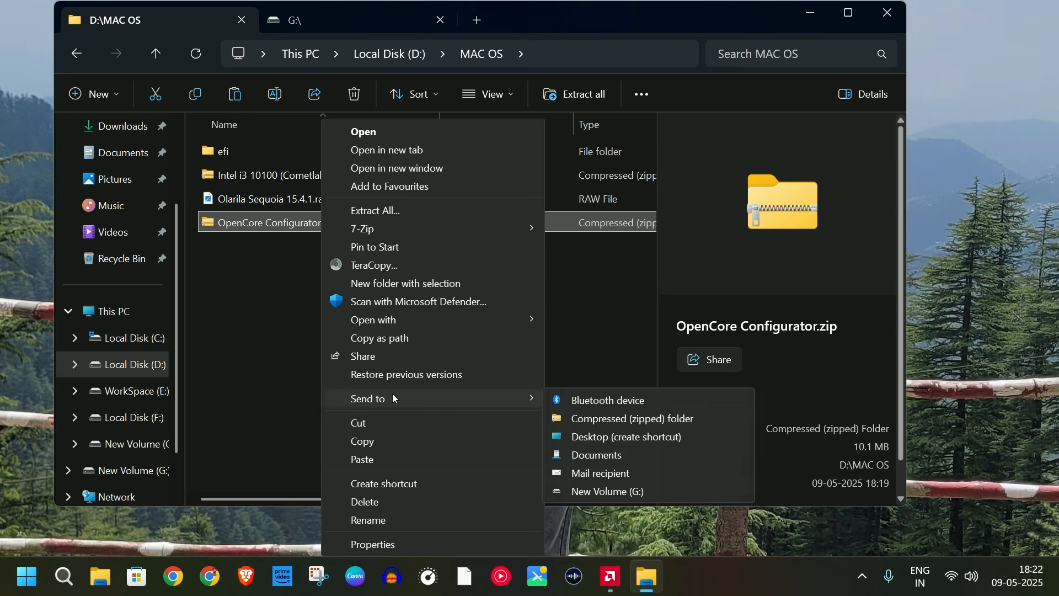
click(579, 495)
click(657, 368)
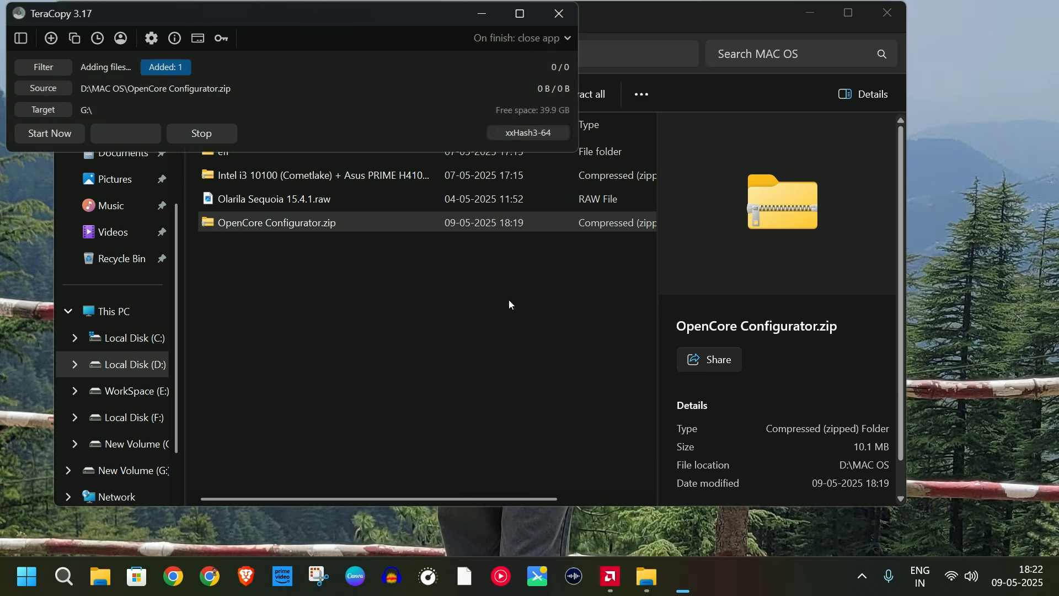
Step: Inspect the files on New Volume (G:) and the drive's entry in This PC
click(331, 20)
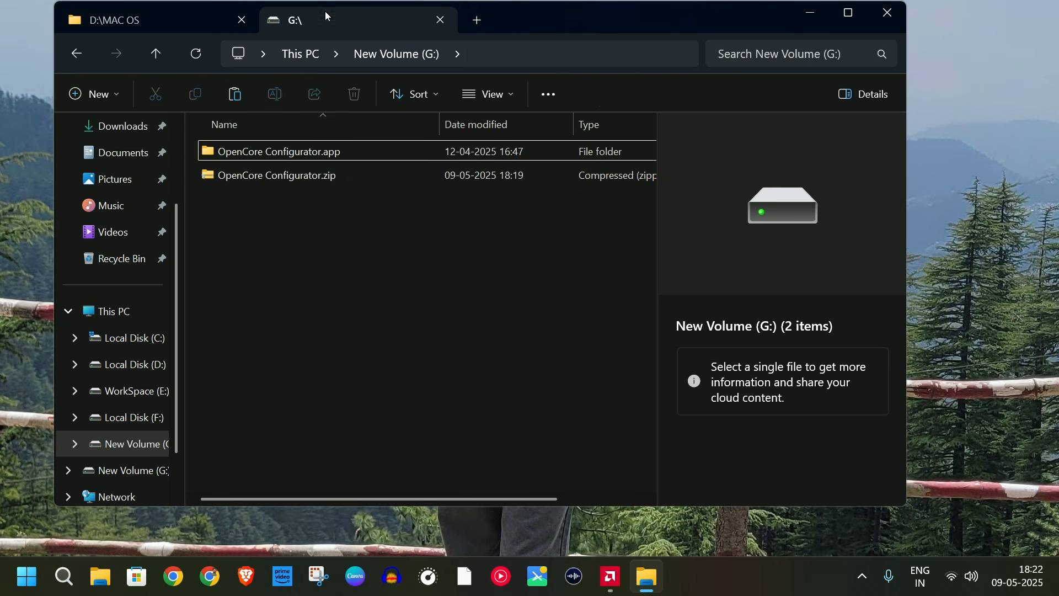
click(77, 54)
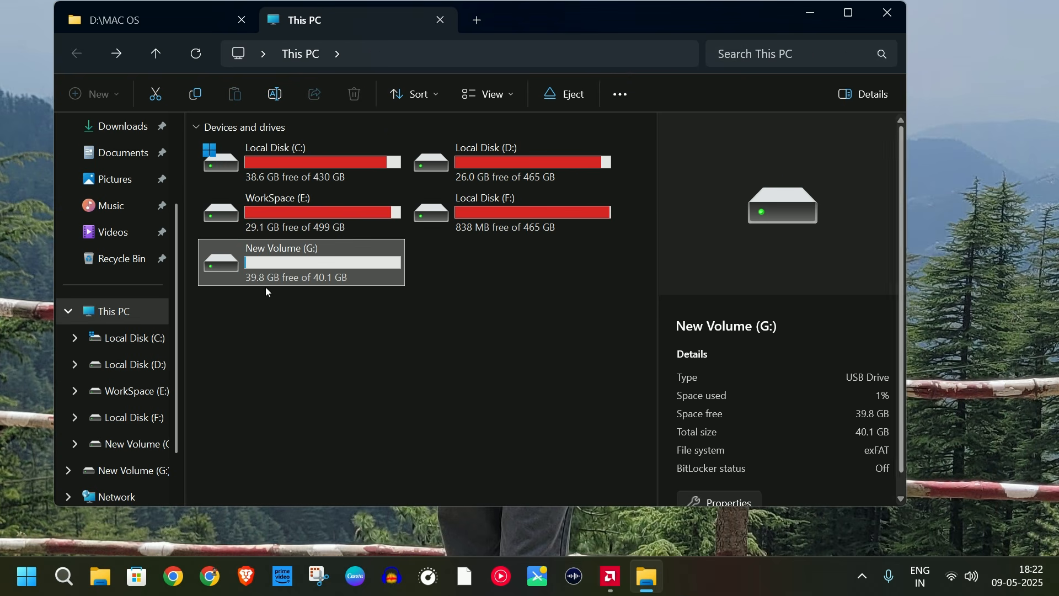
double_click(333, 258)
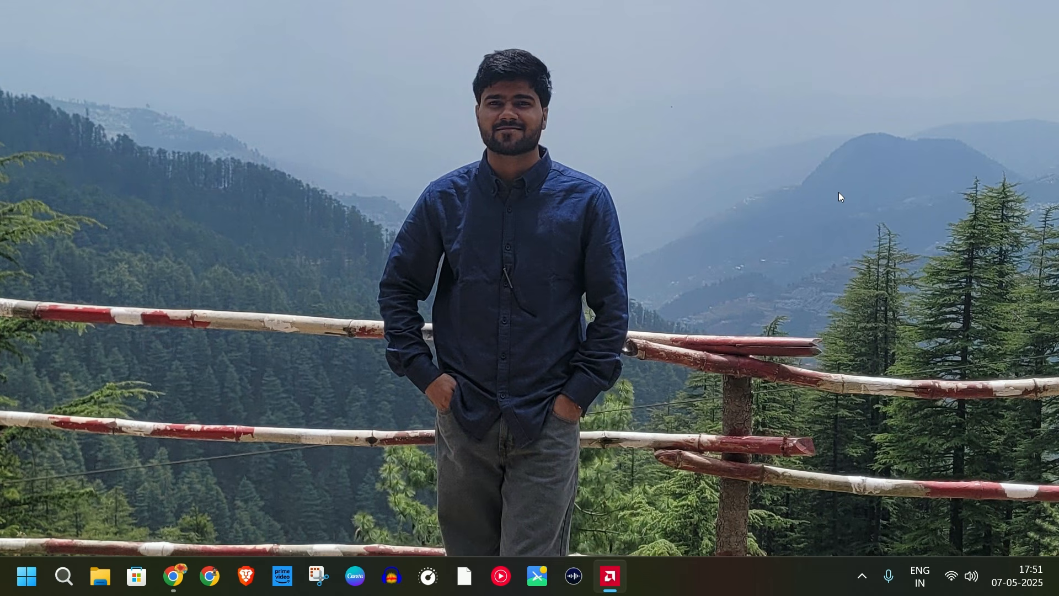
Step: Review the BIOS options to disable and enable on the BIOS Settings Explained page in Google Chrome, then minimize it
click(173, 576)
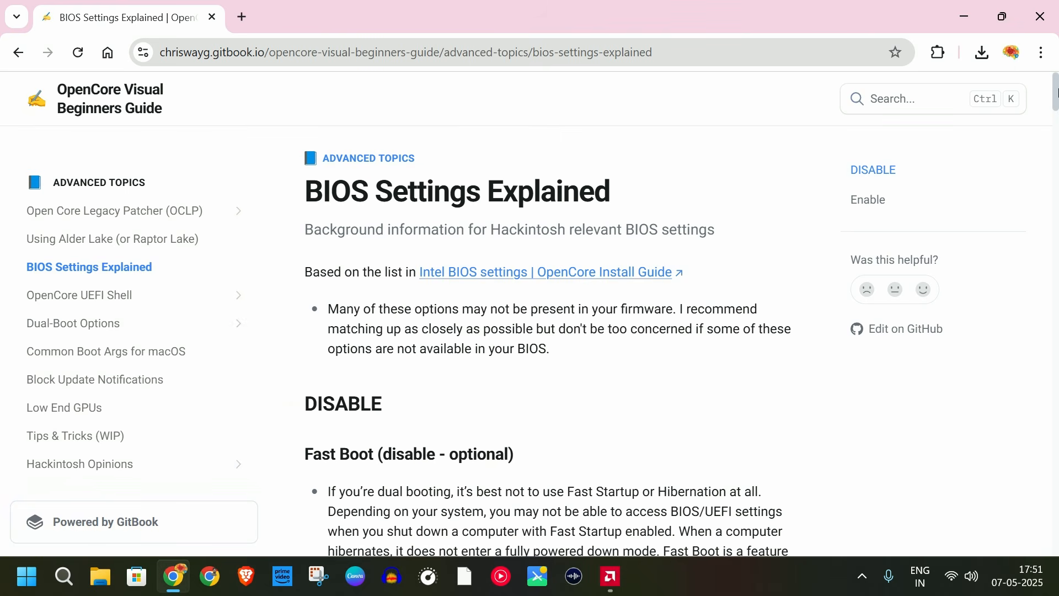
drag(1056, 91, 1055, 109)
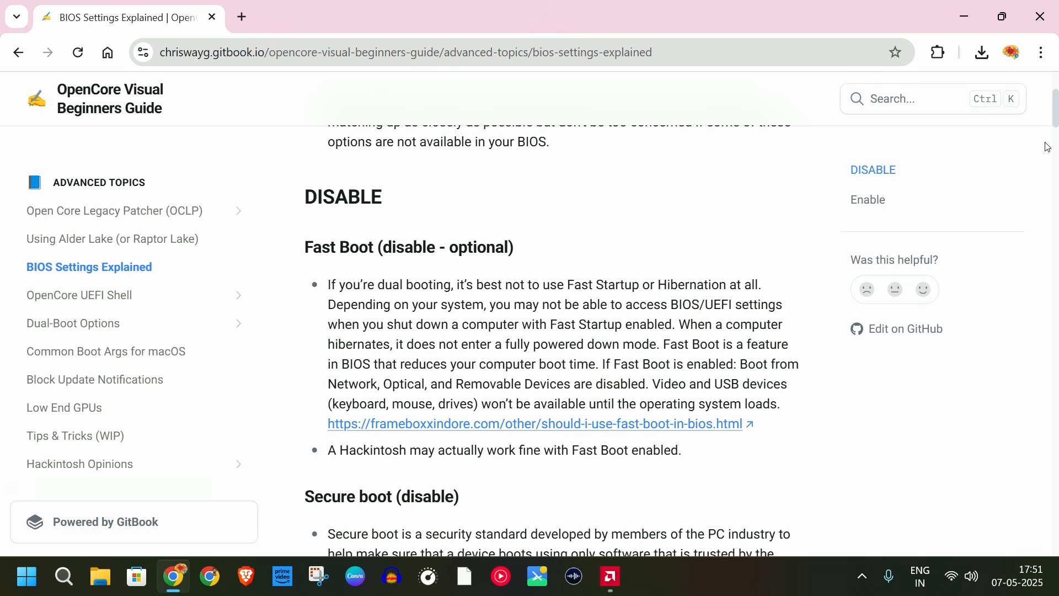
scroll(1055, 120, down, 1)
scroll(1055, 120, down, 3)
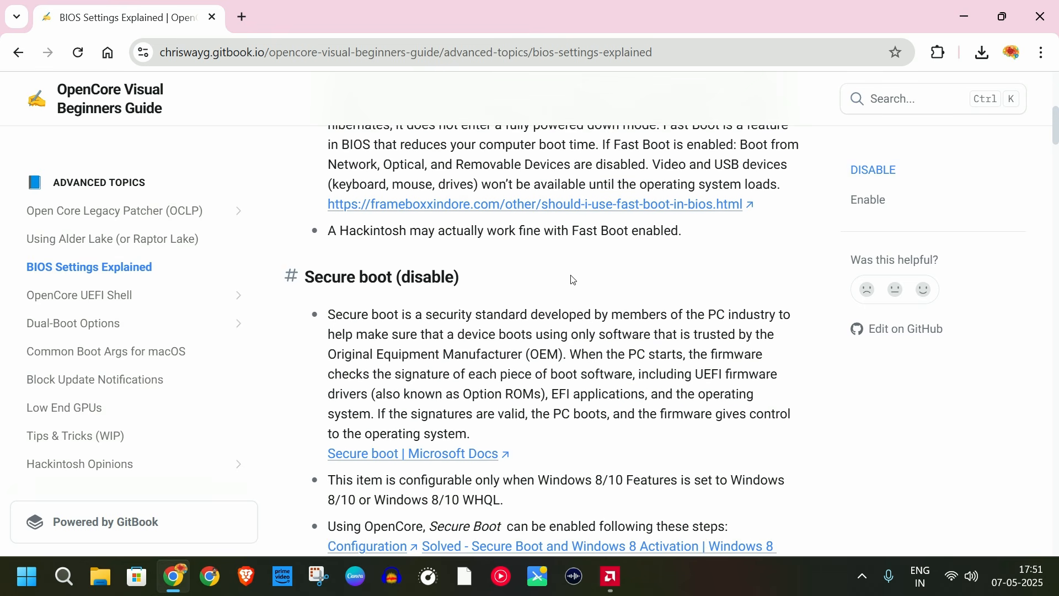
drag(1055, 126, 1055, 362)
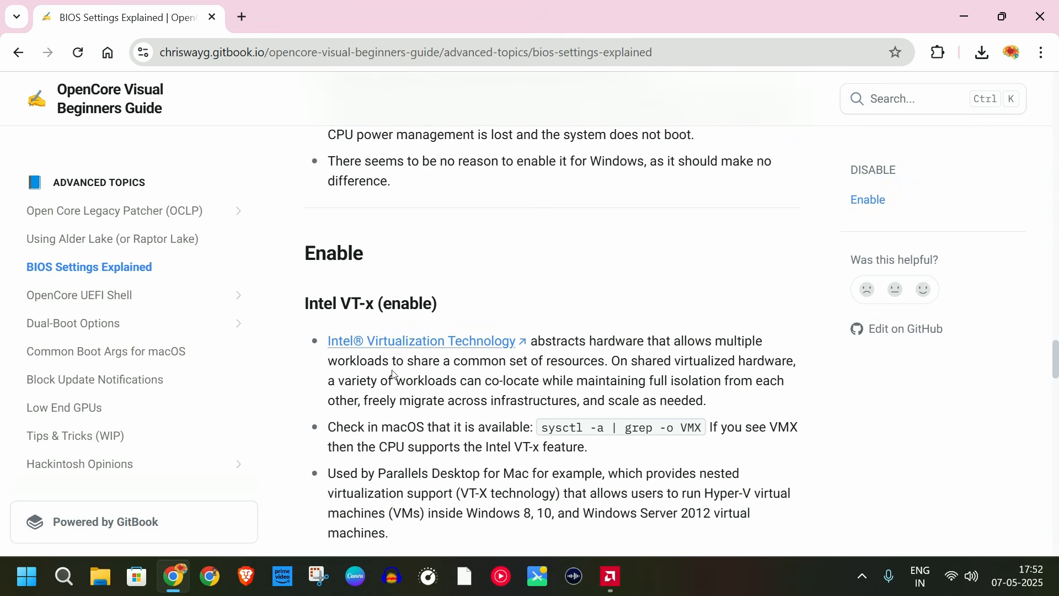
scroll(1055, 361, down, 5)
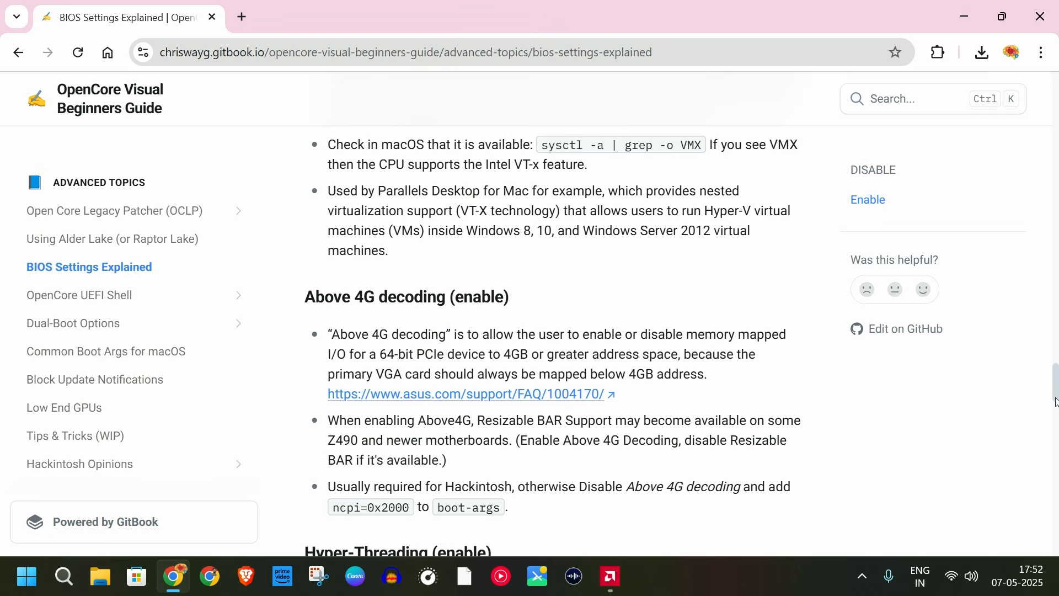
scroll(1055, 397, down, 3)
drag(1056, 395, 1055, 408)
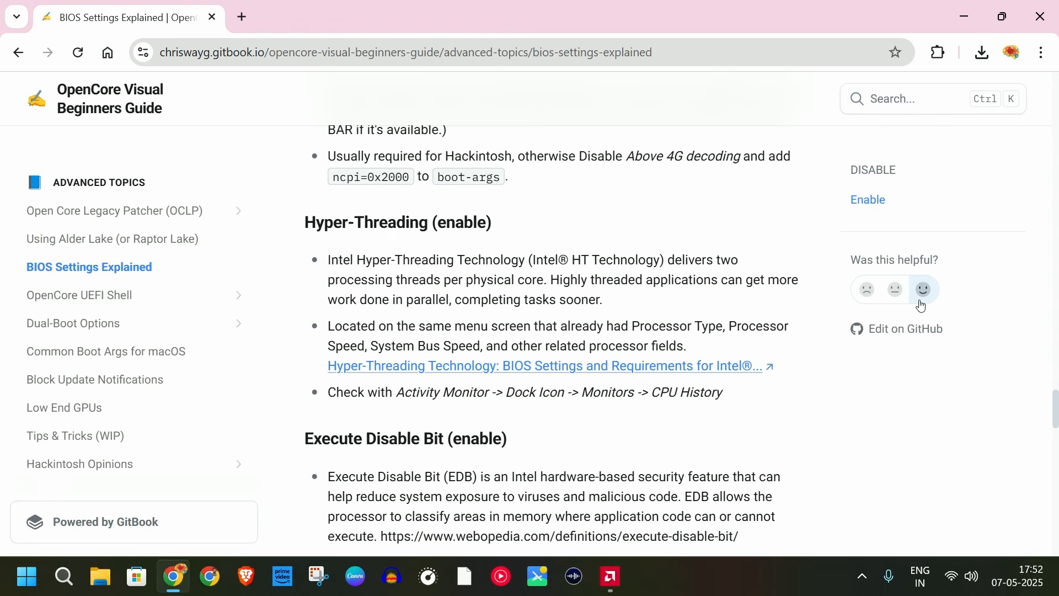
click(971, 22)
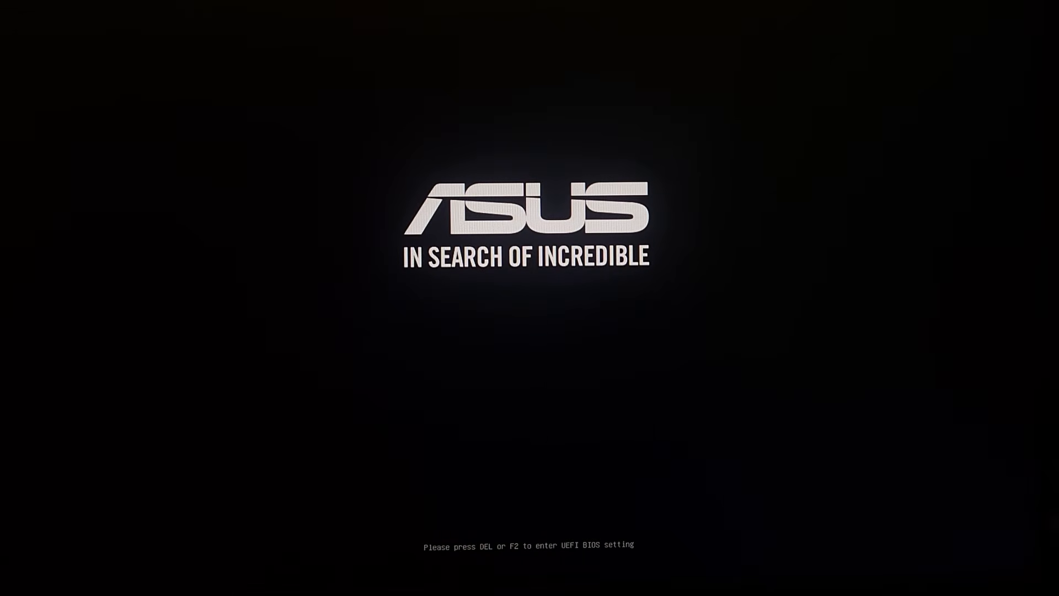
Step: Open the motherboard's boot device menu and boot from UEFI: USB, Partition 1
key(F8)
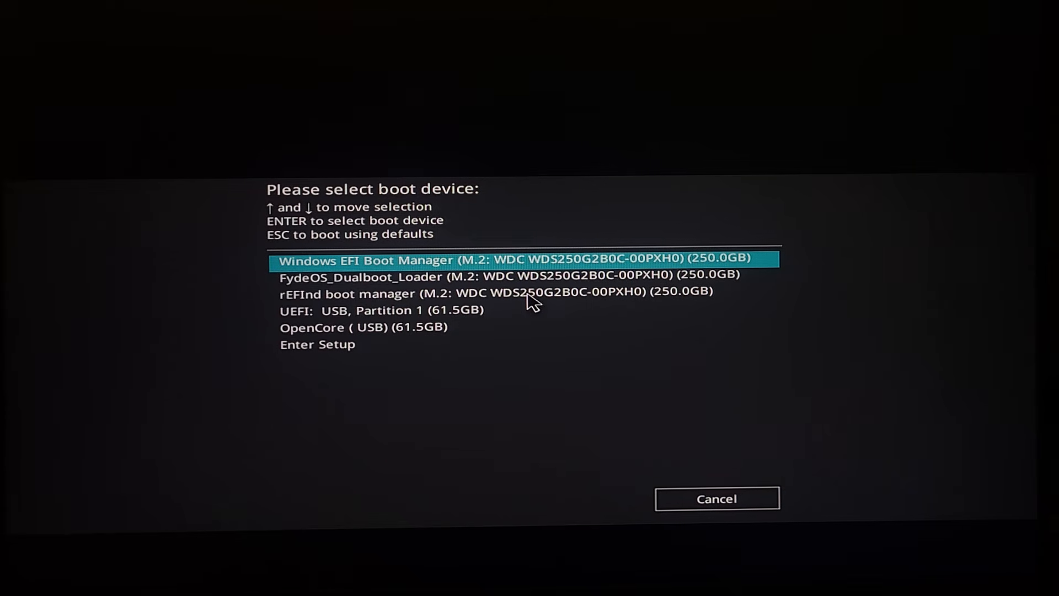
key(Down)
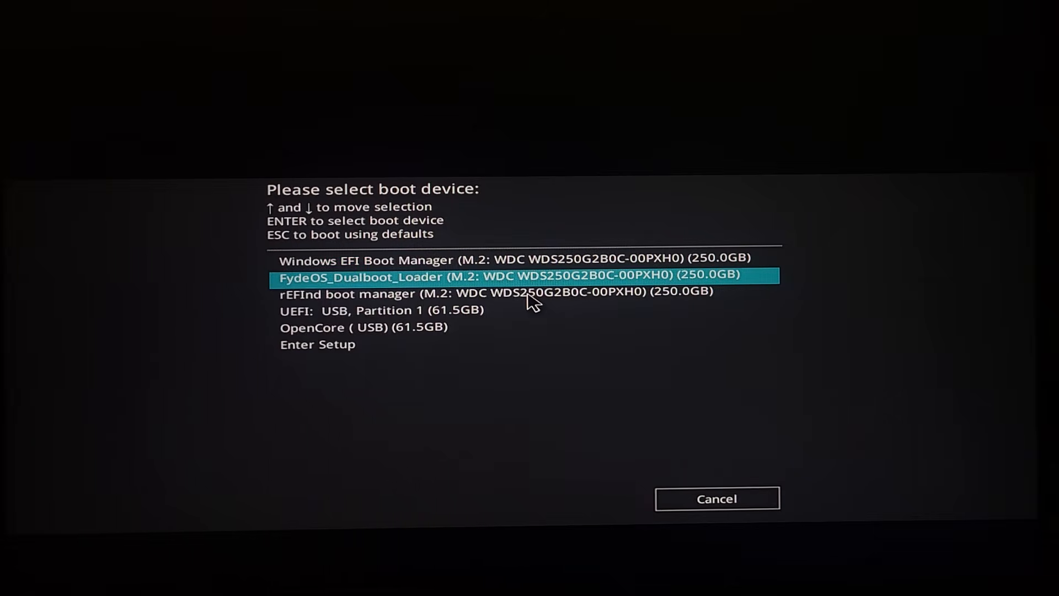
key(Down)
key(Down)
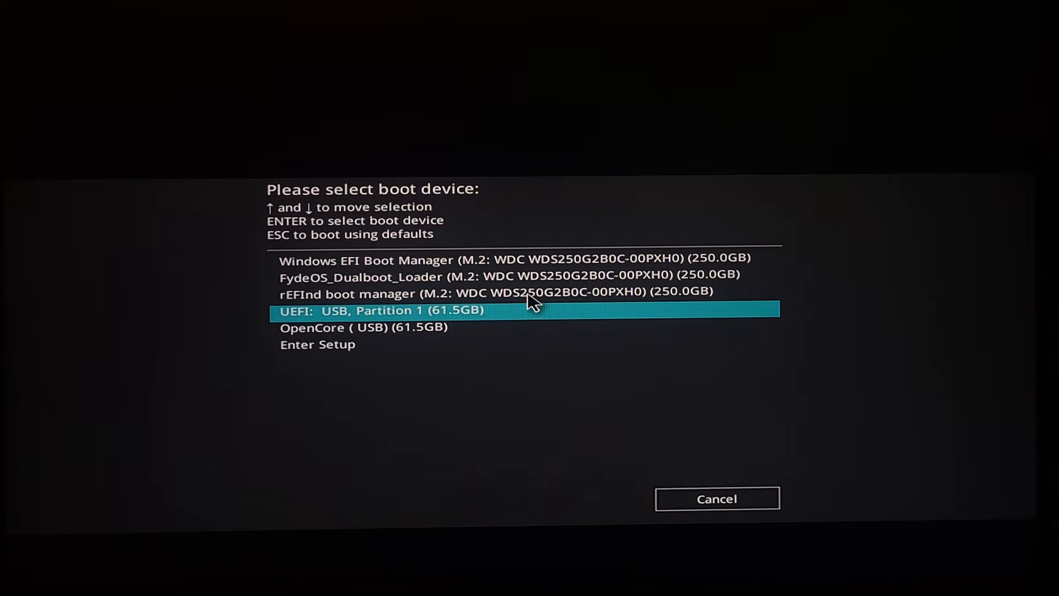
key(Return)
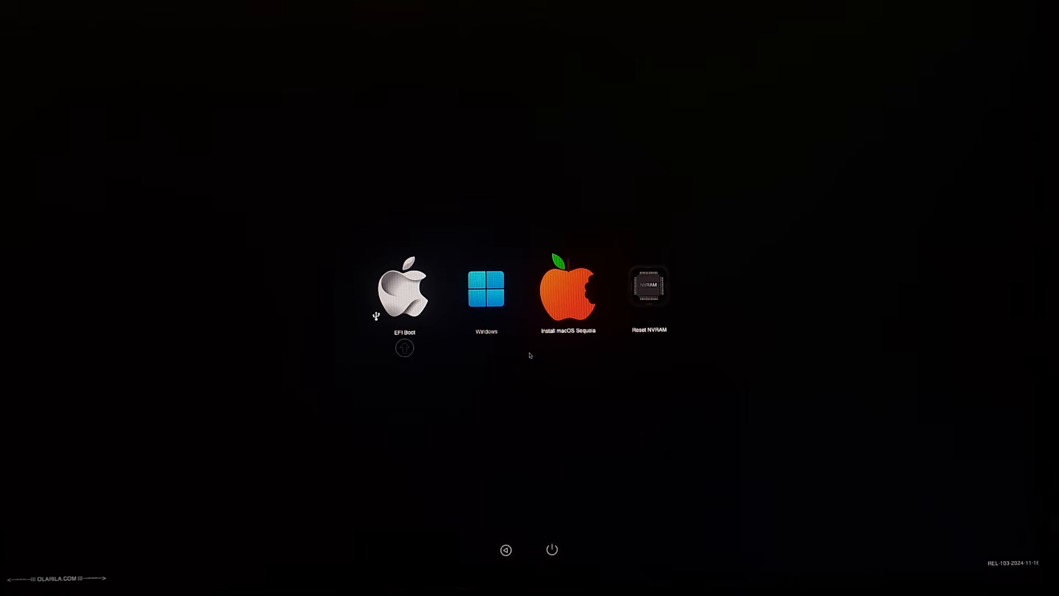
Step: Boot Install macOS Sequoia from the OpenCore boot picker
key(Right)
key(Right)
key(Return)
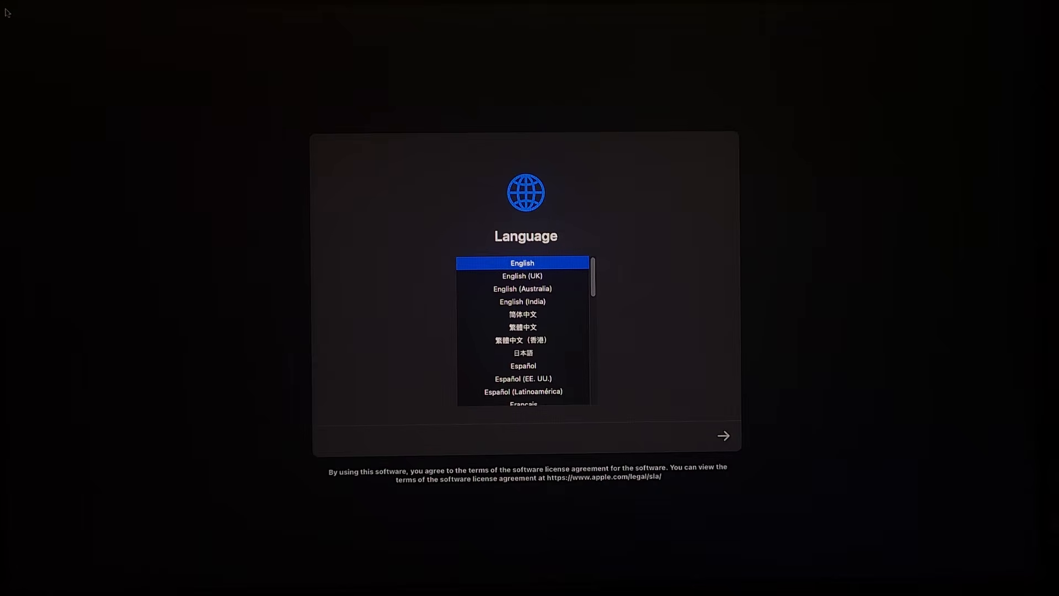
Step: Choose English (India) as the installer language and open Disk Utility from macOS Recovery
key(Down)
key(Down)
key(Down)
key(Return)
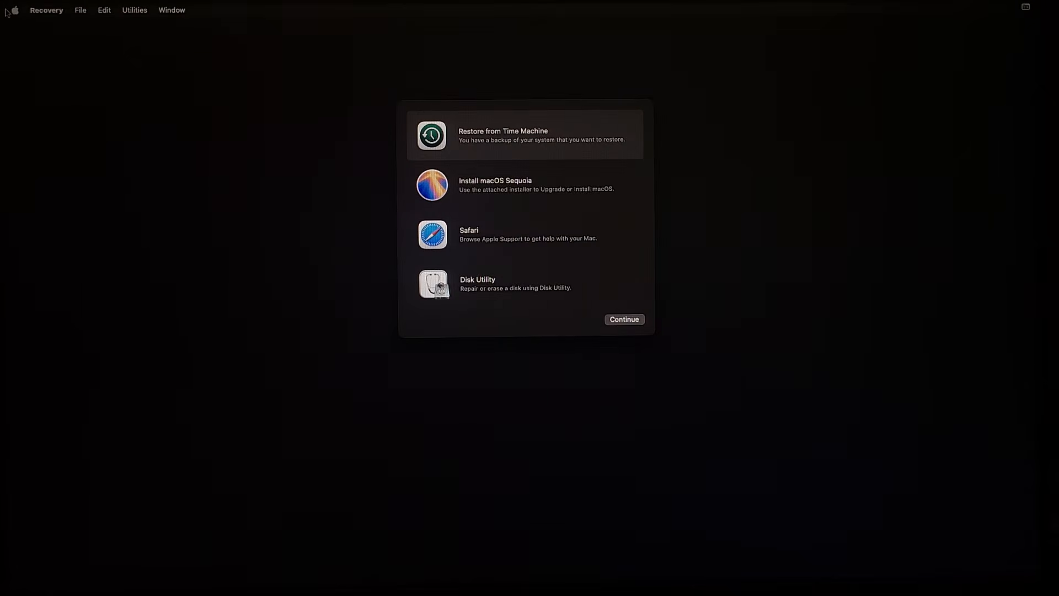
click(543, 305)
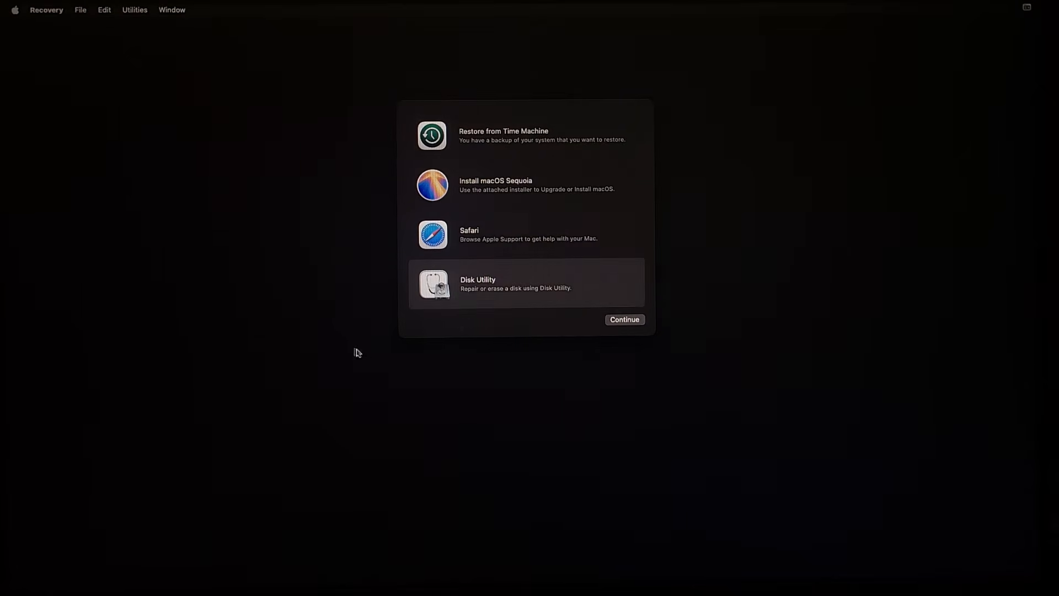
click(626, 324)
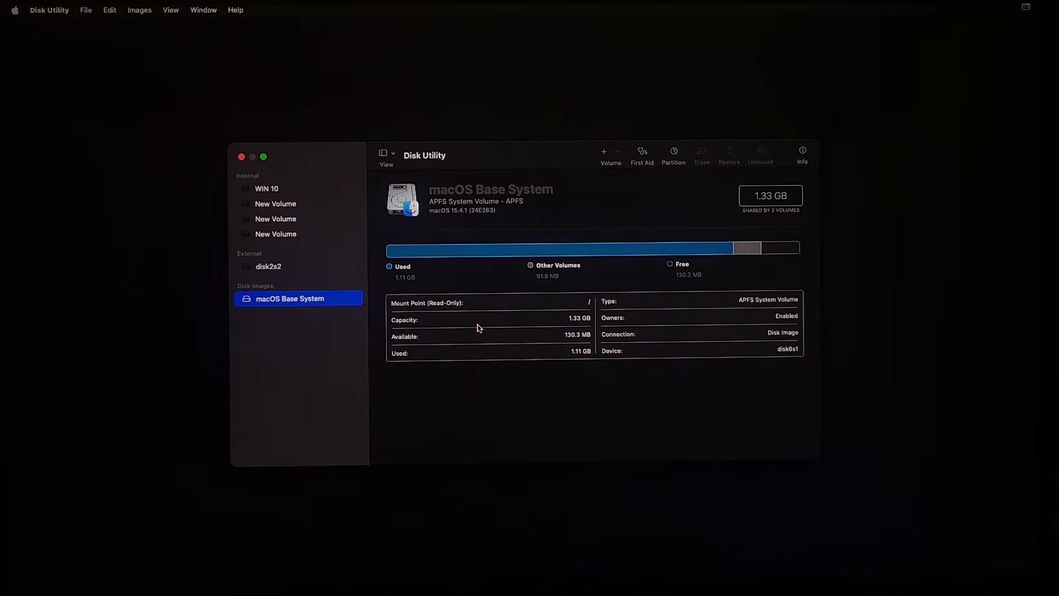
Step: Erase the 161.06 GB internal New Volume as APFS with the name MAC OS SEQUOIA, and close Disk Utility
click(281, 218)
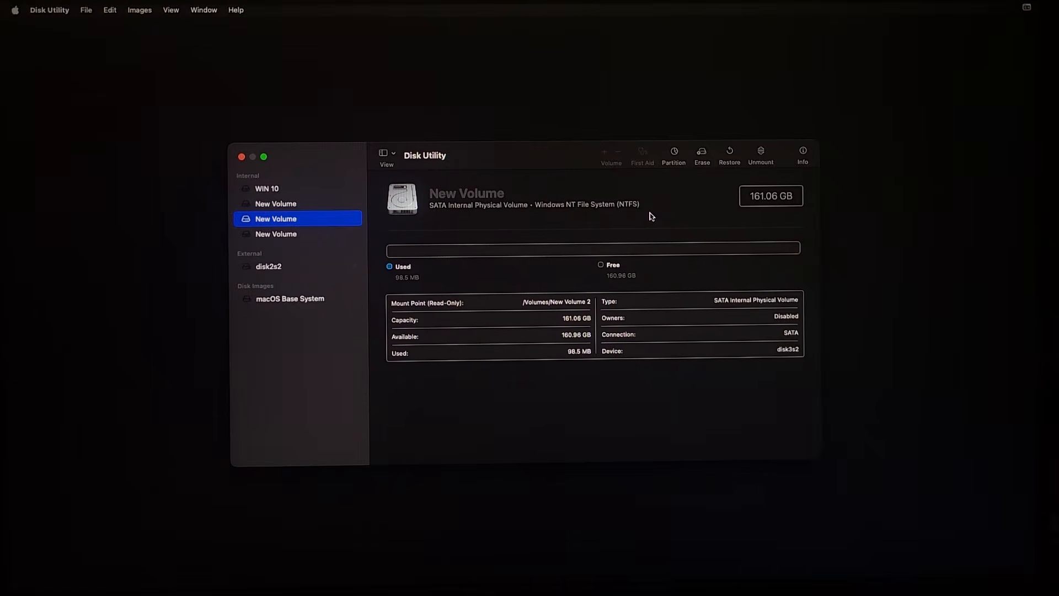
click(701, 156)
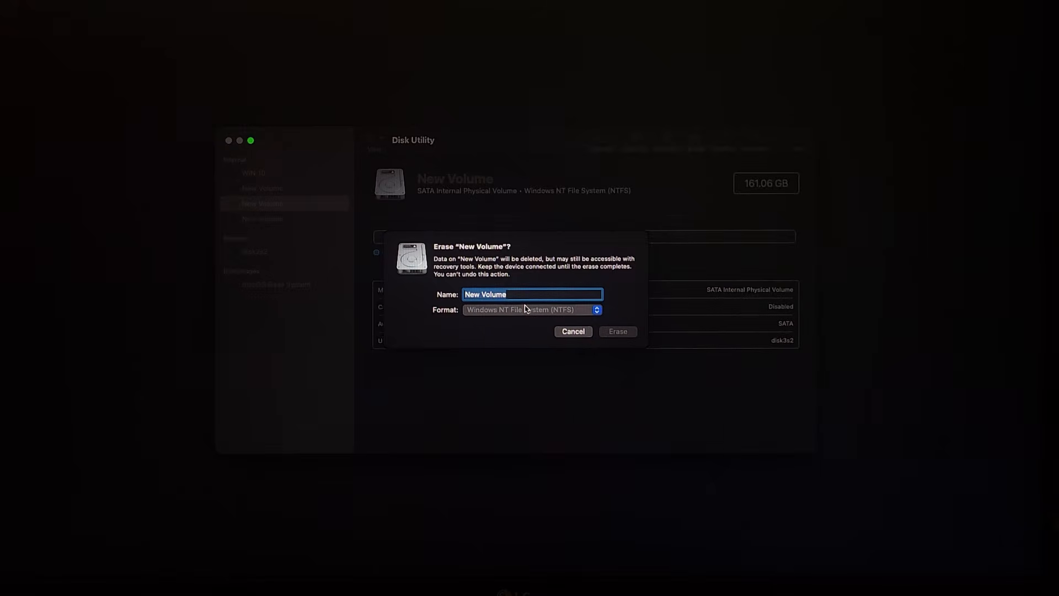
text(MAC OS SEQUOIA)
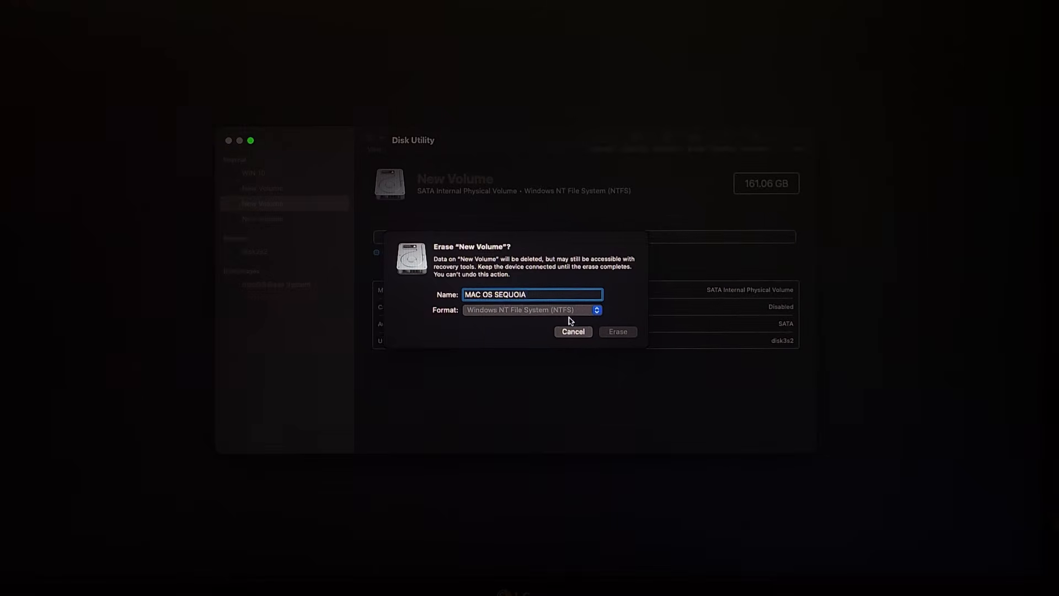
click(591, 312)
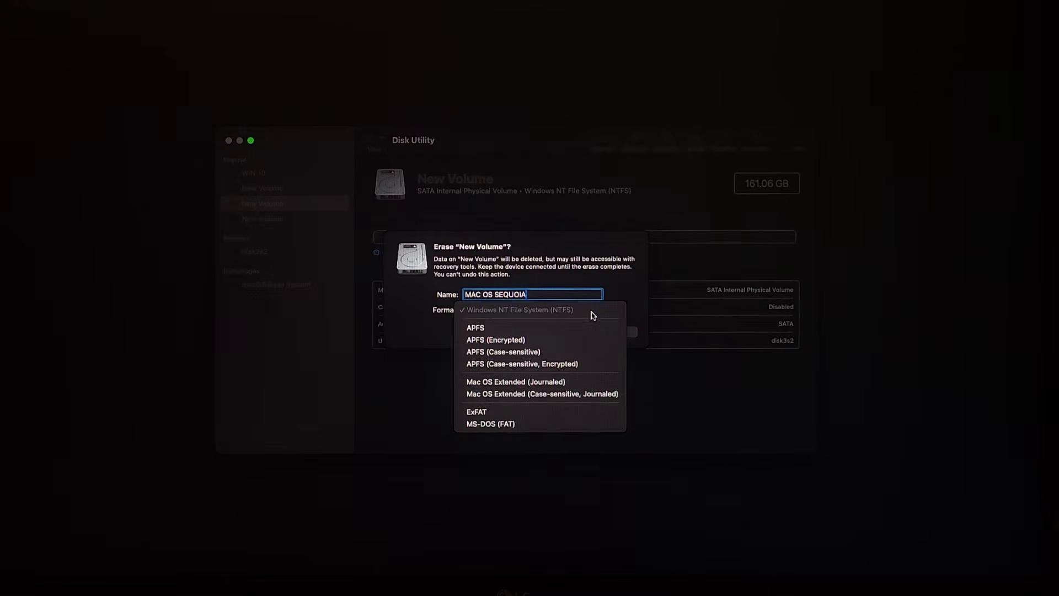
click(503, 329)
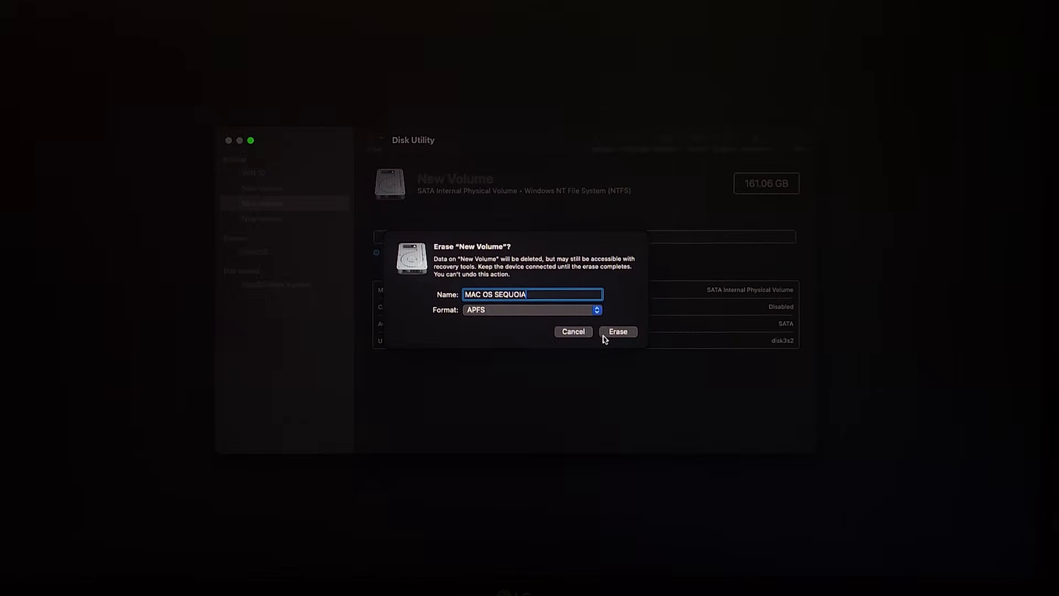
click(610, 332)
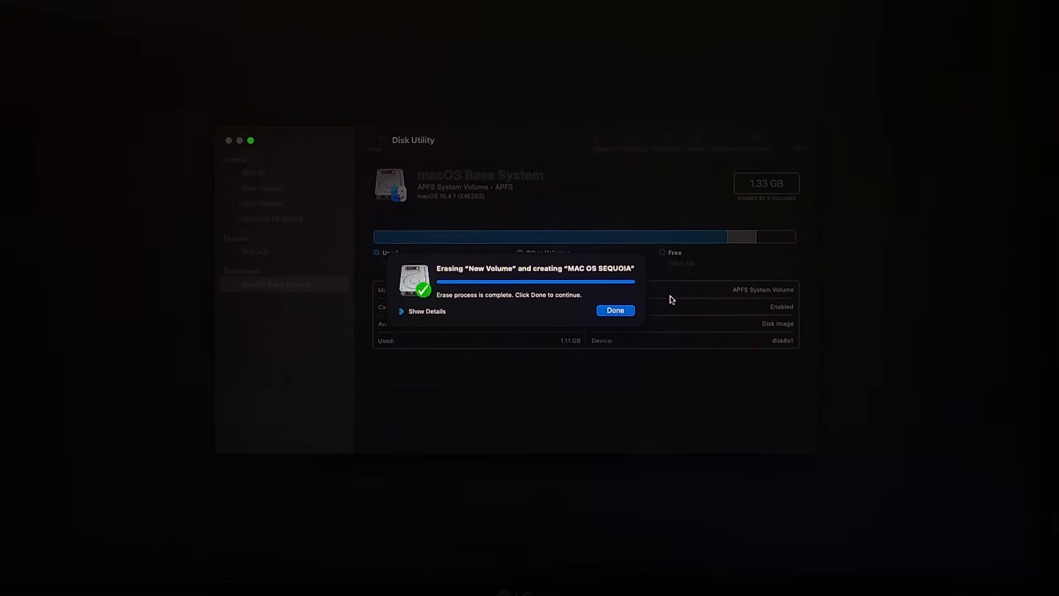
click(628, 310)
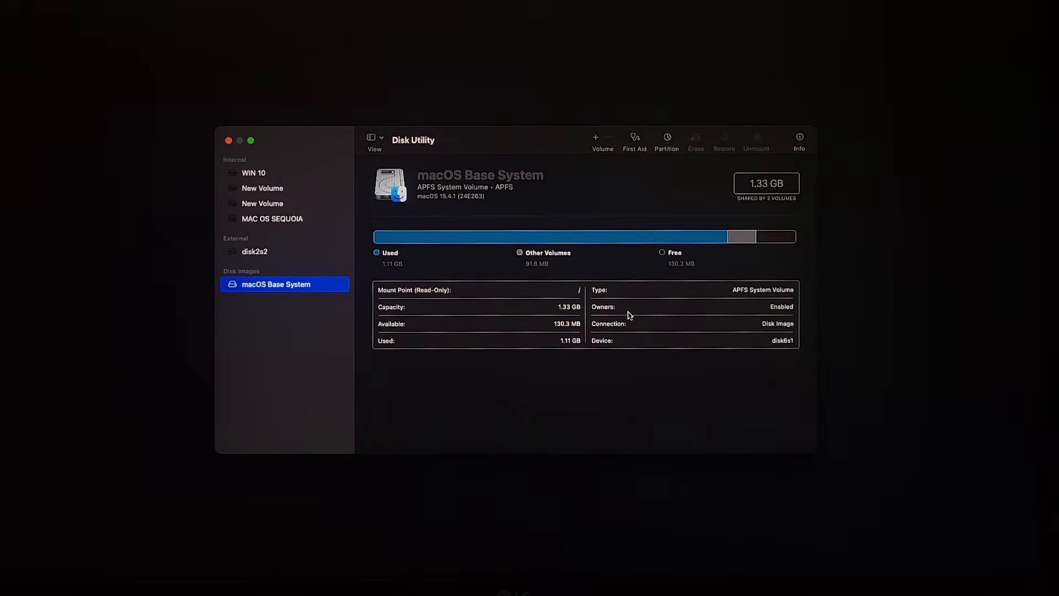
click(275, 219)
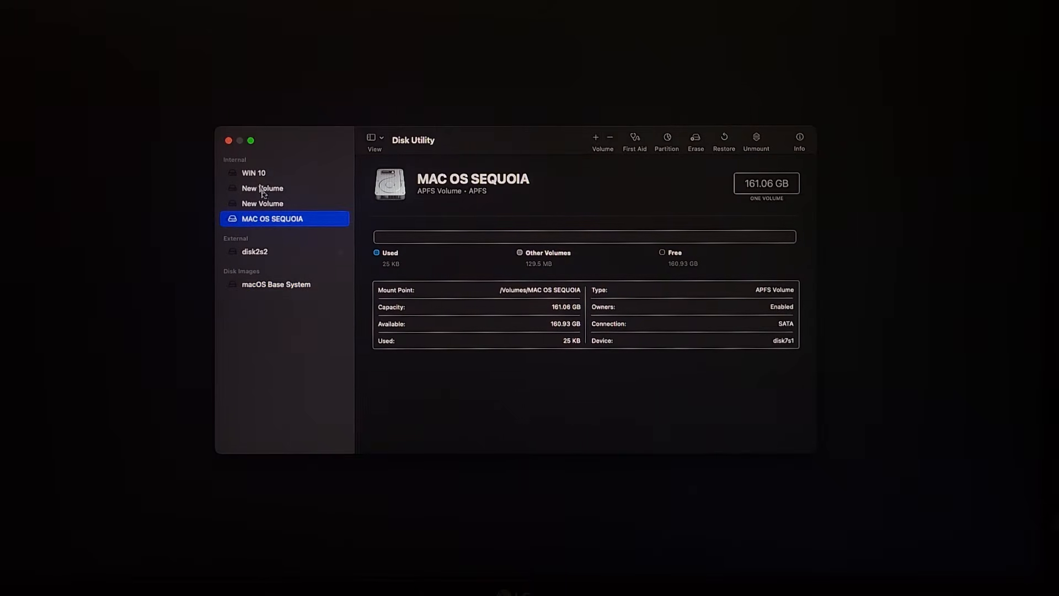
click(228, 141)
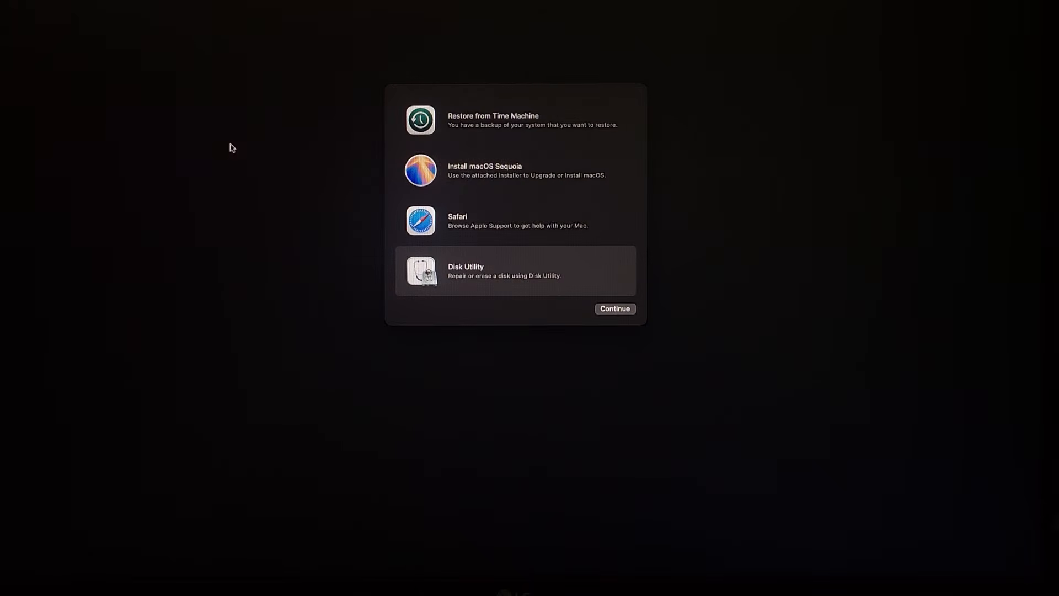
Step: Start Install macOS Sequoia, agree to the software licence, and install onto the MAC OS SEQUOIA disk
click(498, 174)
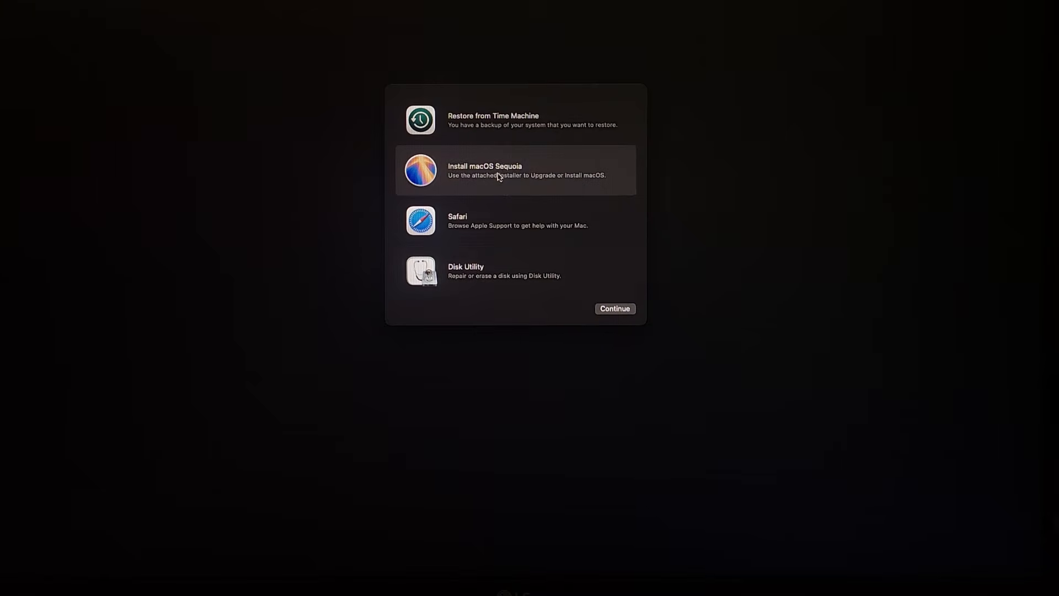
click(616, 311)
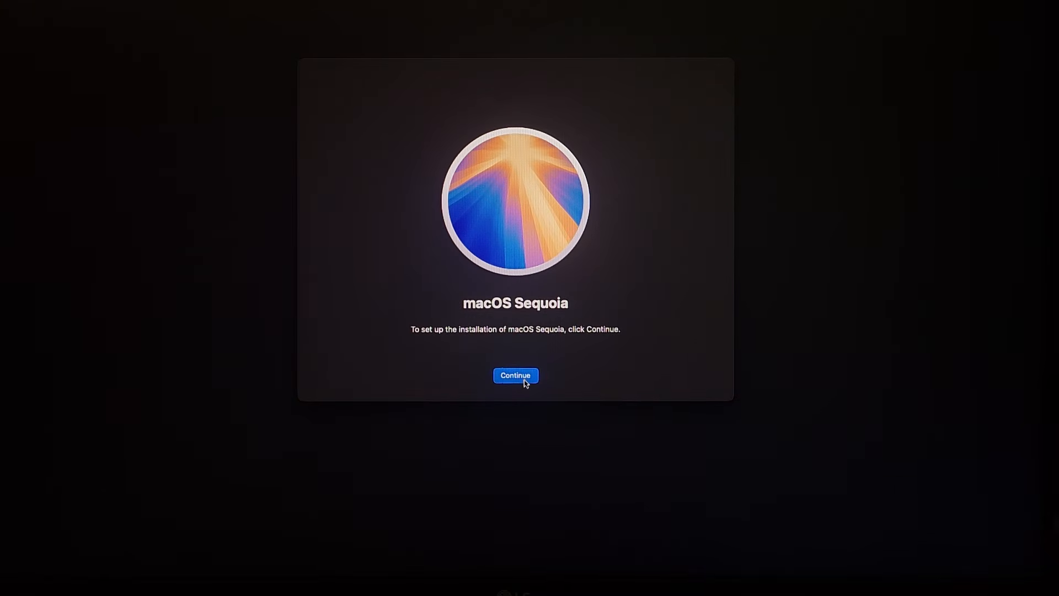
click(525, 381)
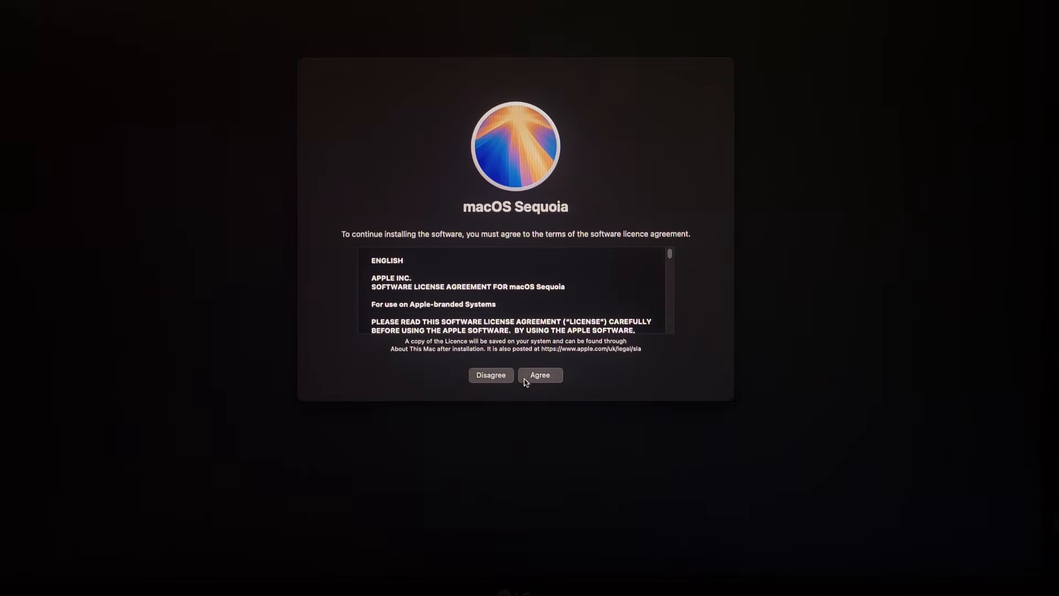
click(530, 379)
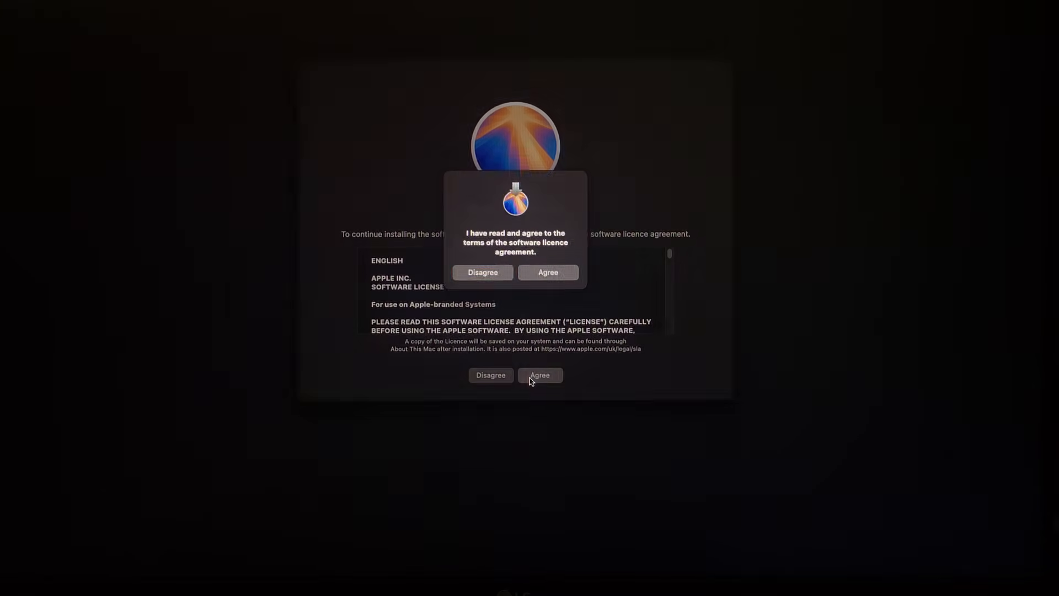
click(552, 276)
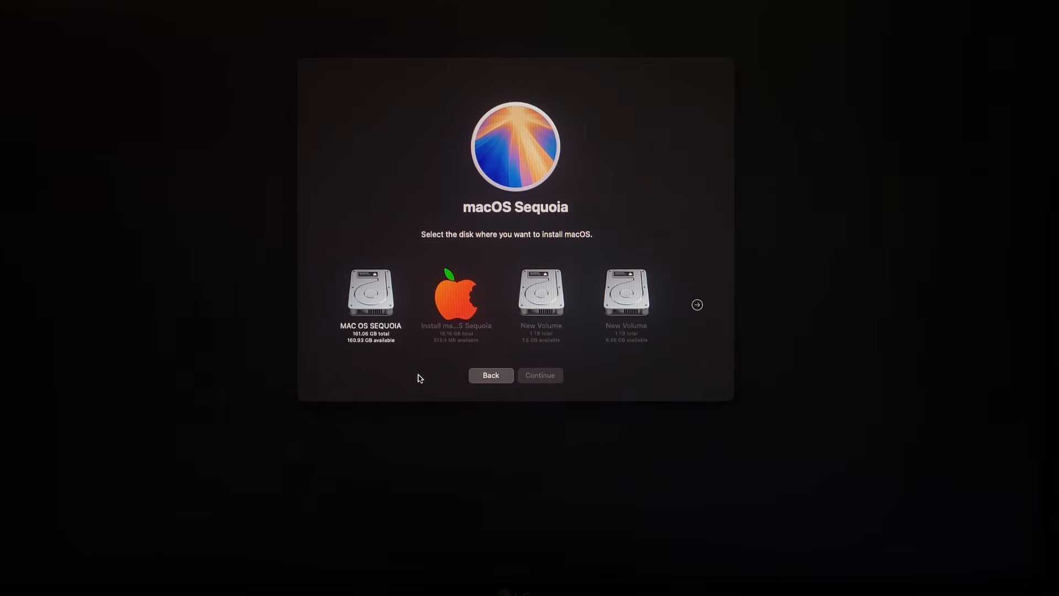
click(387, 321)
click(545, 381)
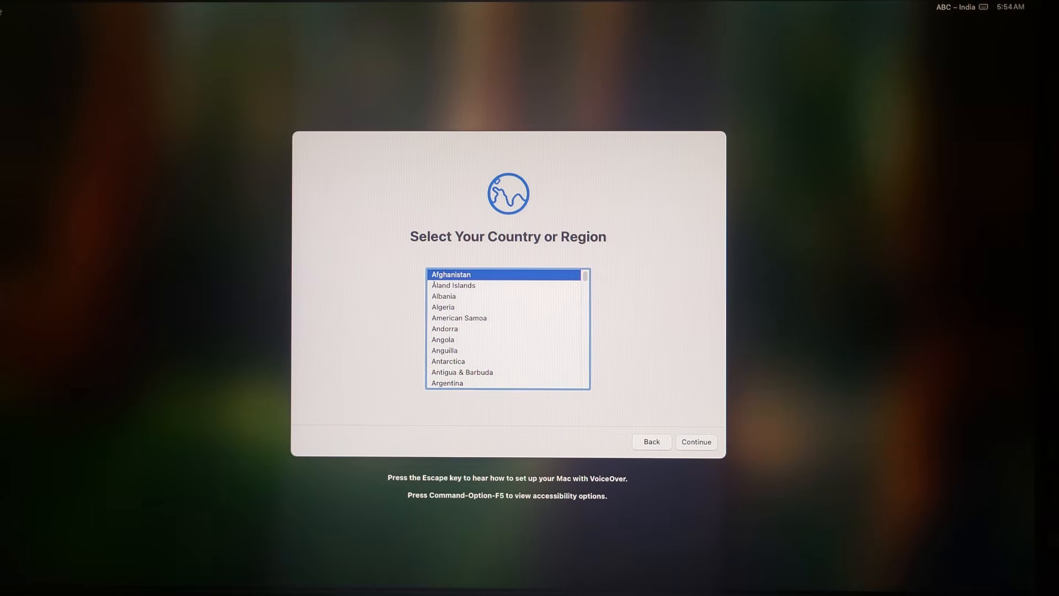
Step: Move down the country or region list in the macOS setup assistant to choose the location
key(Down)
key(Down)
key(Down)
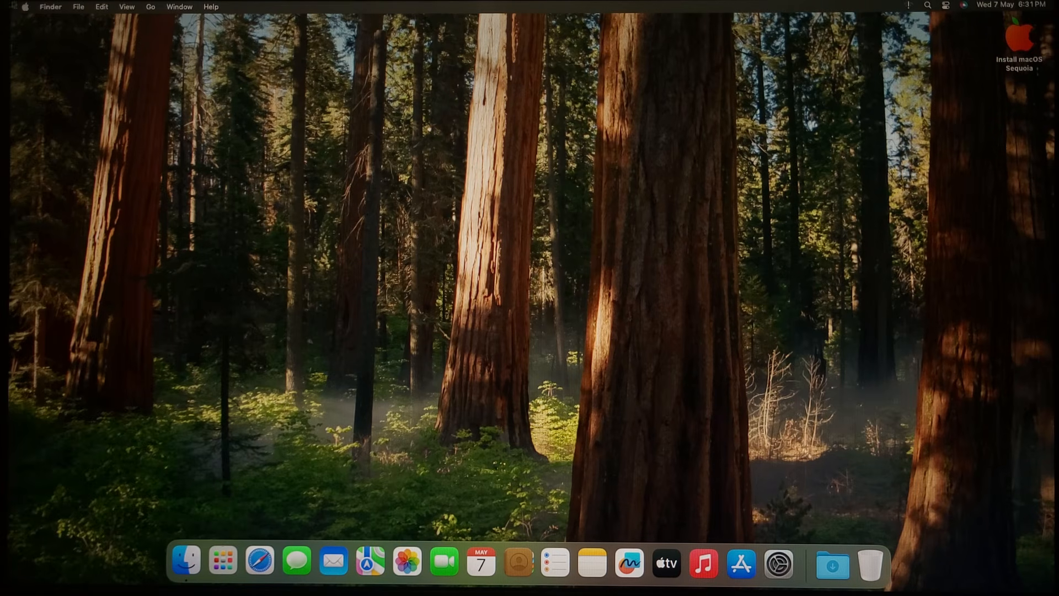
click(25, 7)
right_click(546, 145)
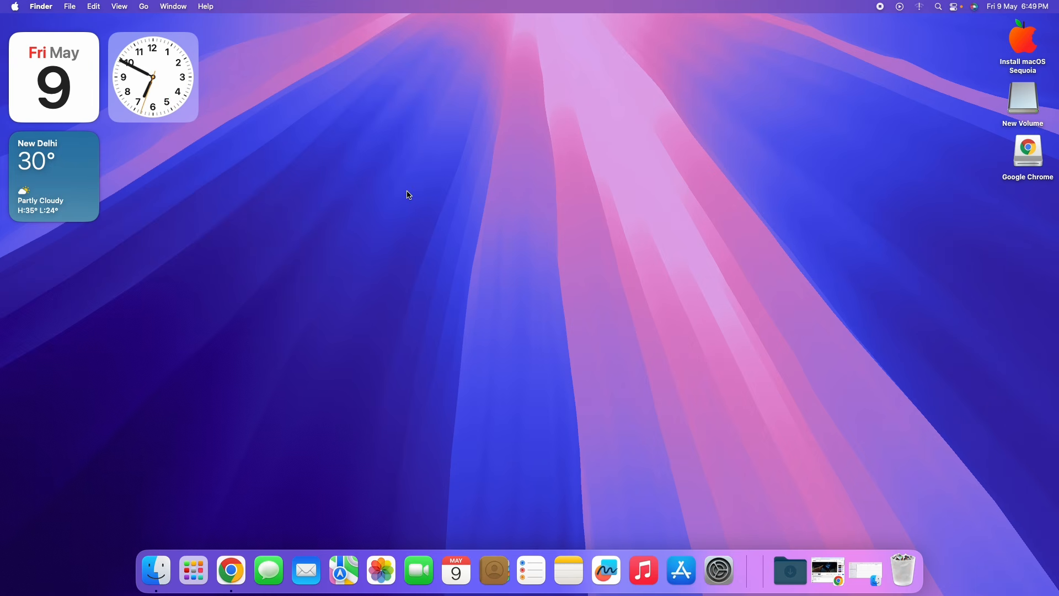
click(200, 571)
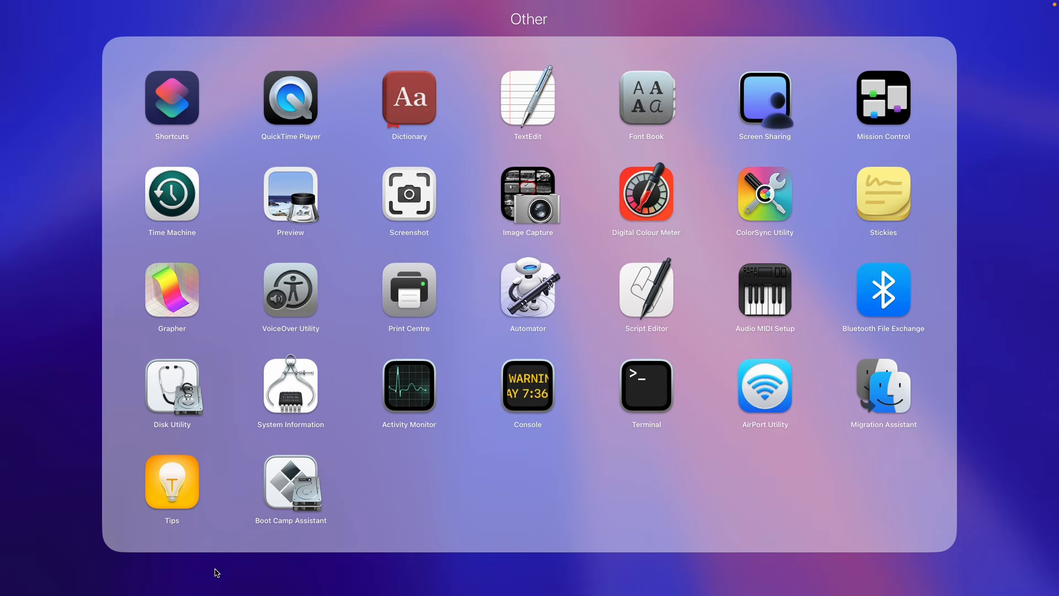
click(81, 456)
click(84, 491)
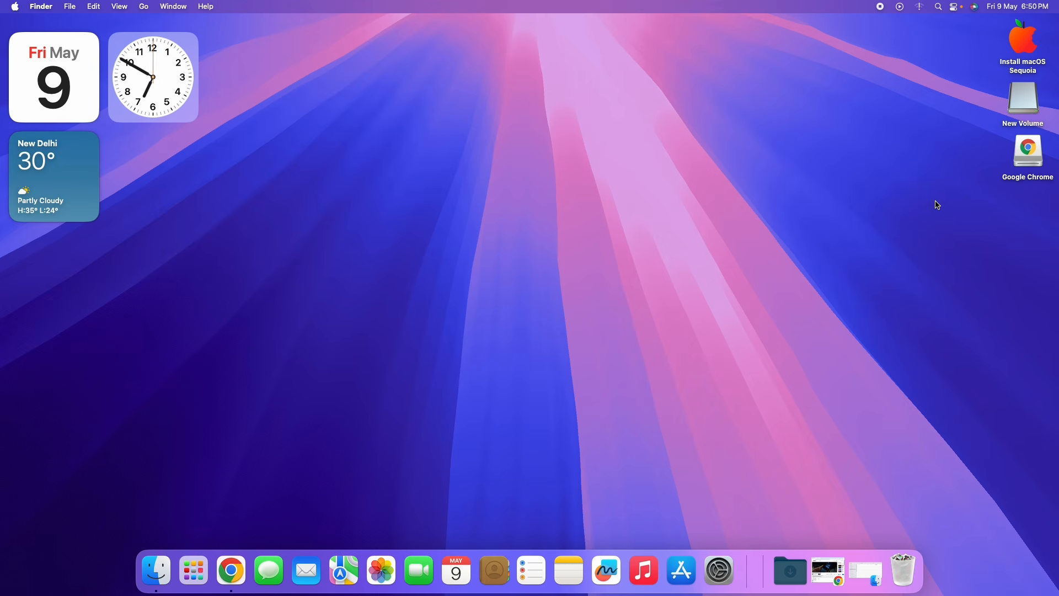
Step: Open the New Volume drive from the desktop and try to launch OpenCore Configurator from it
click(1029, 105)
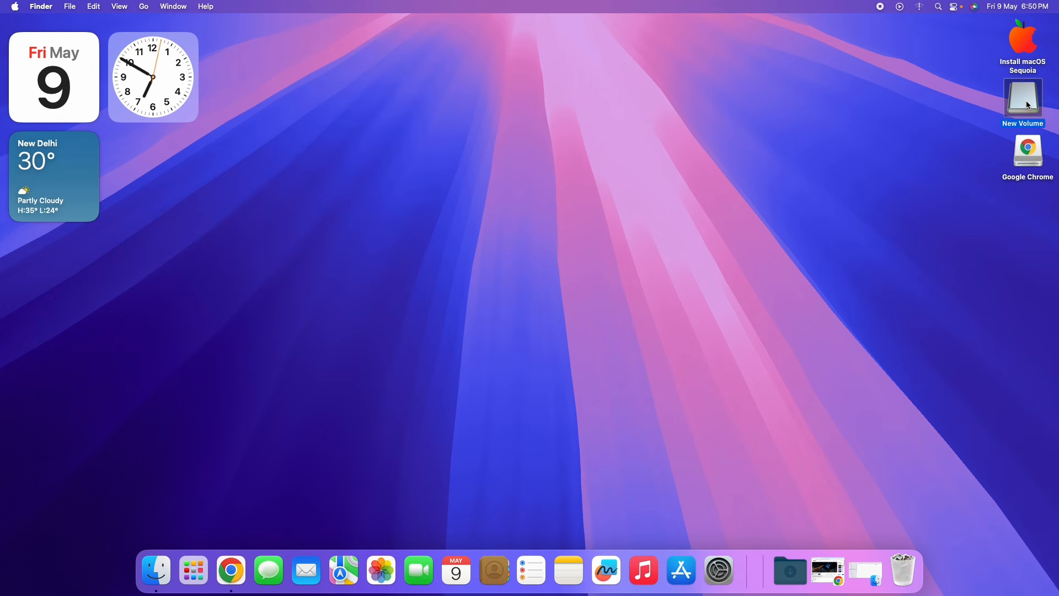
double_click(1029, 106)
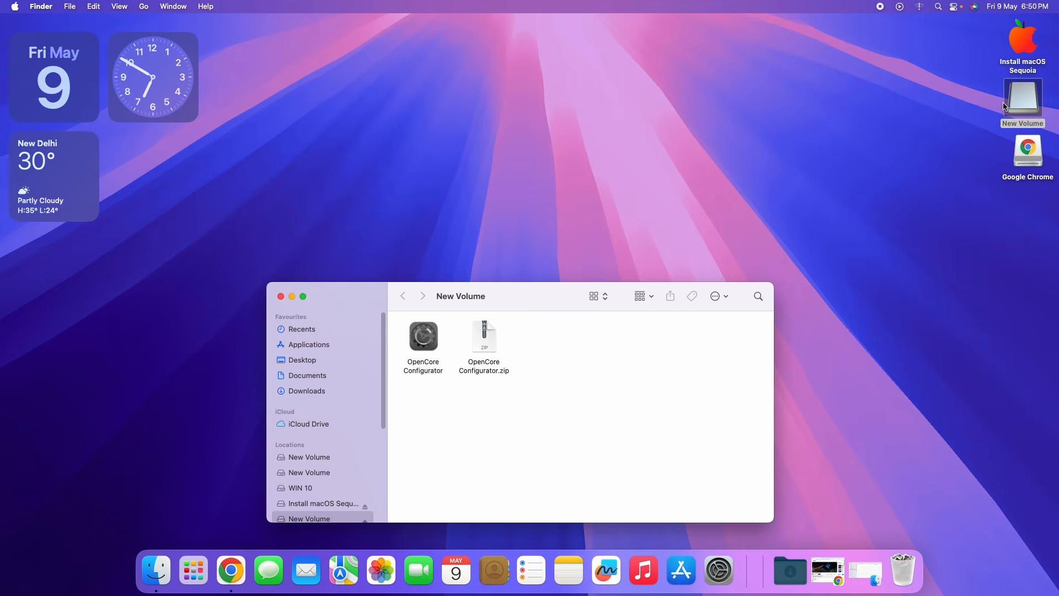
click(418, 345)
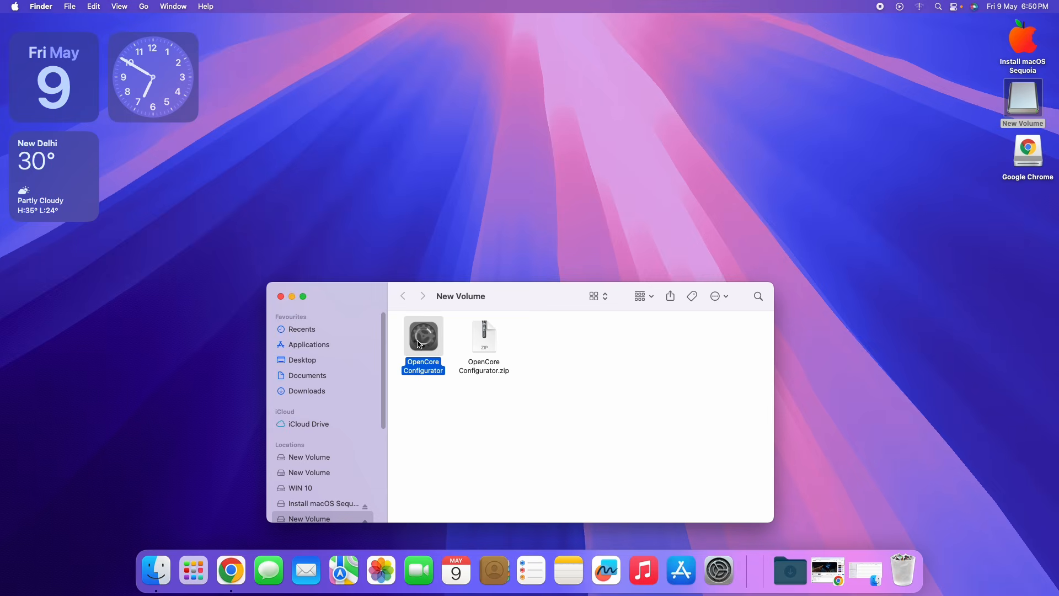
double_click(419, 345)
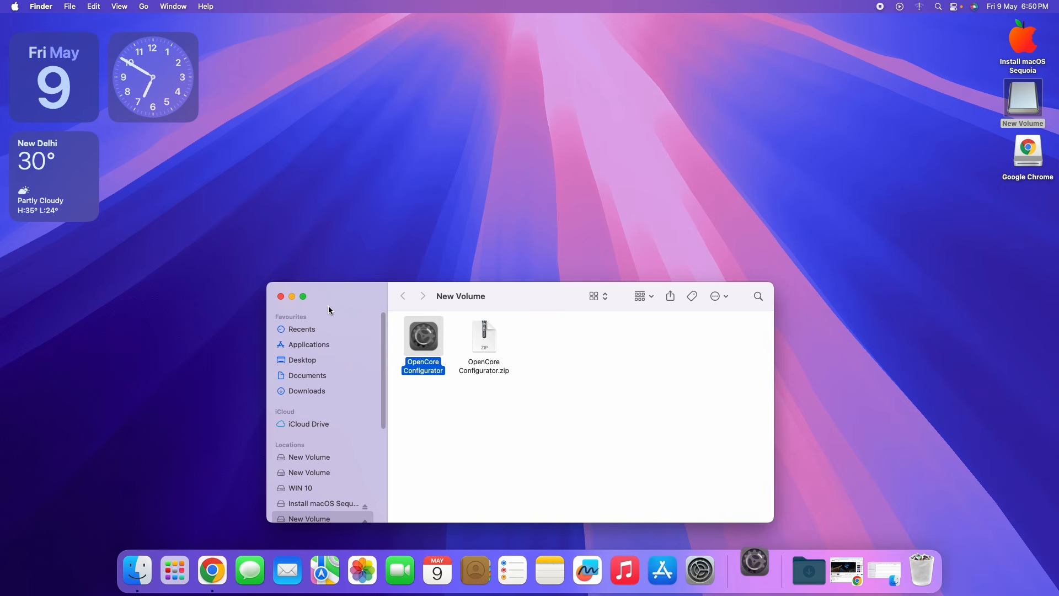
click(292, 298)
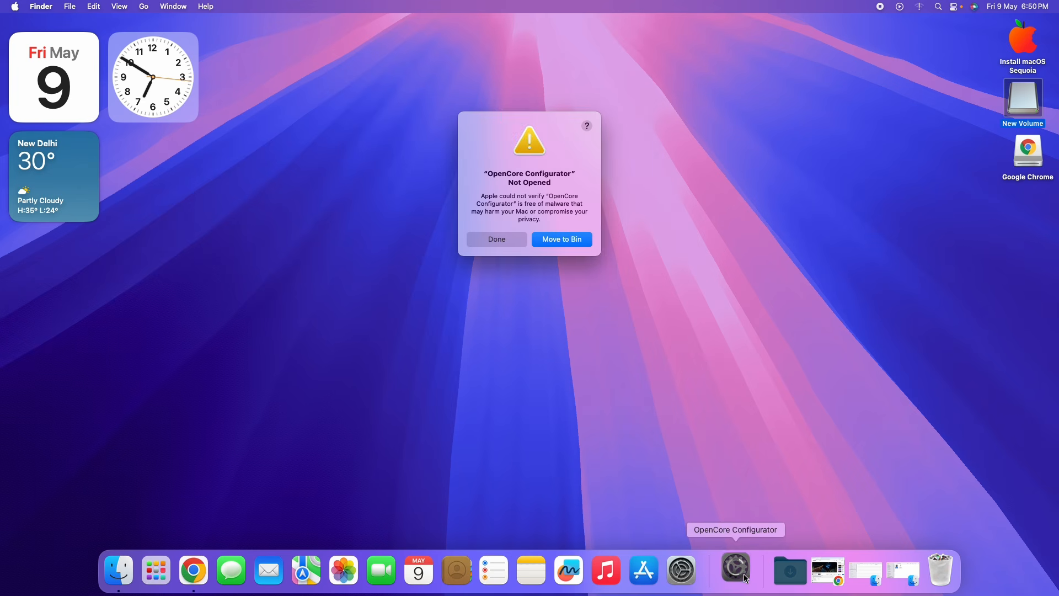
click(509, 242)
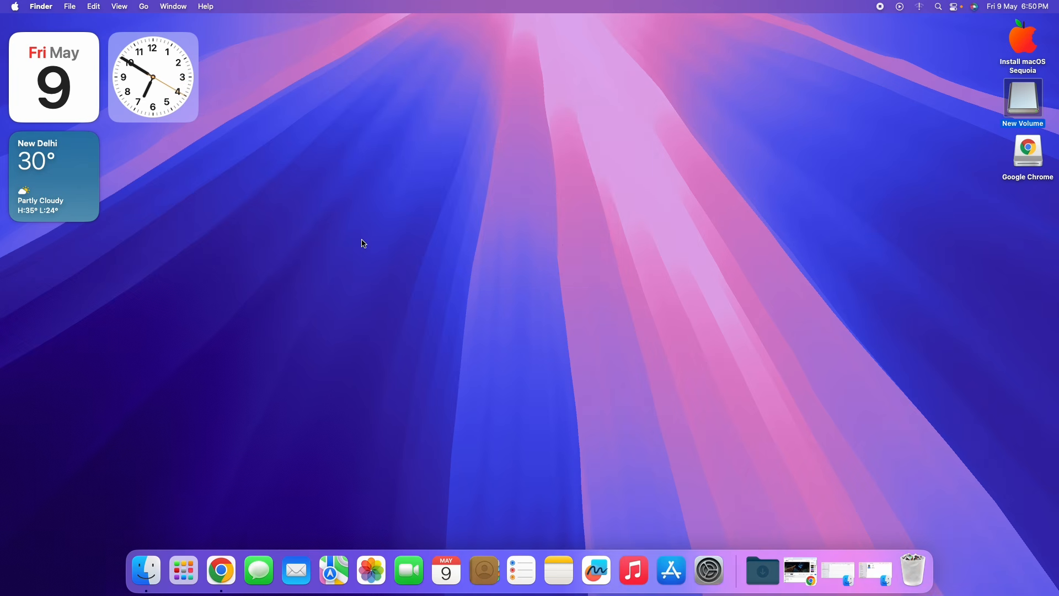
Step: Allow the blocked OpenCore Configurator in the Privacy & Security settings and open it, authorizing with the administrator password
click(717, 576)
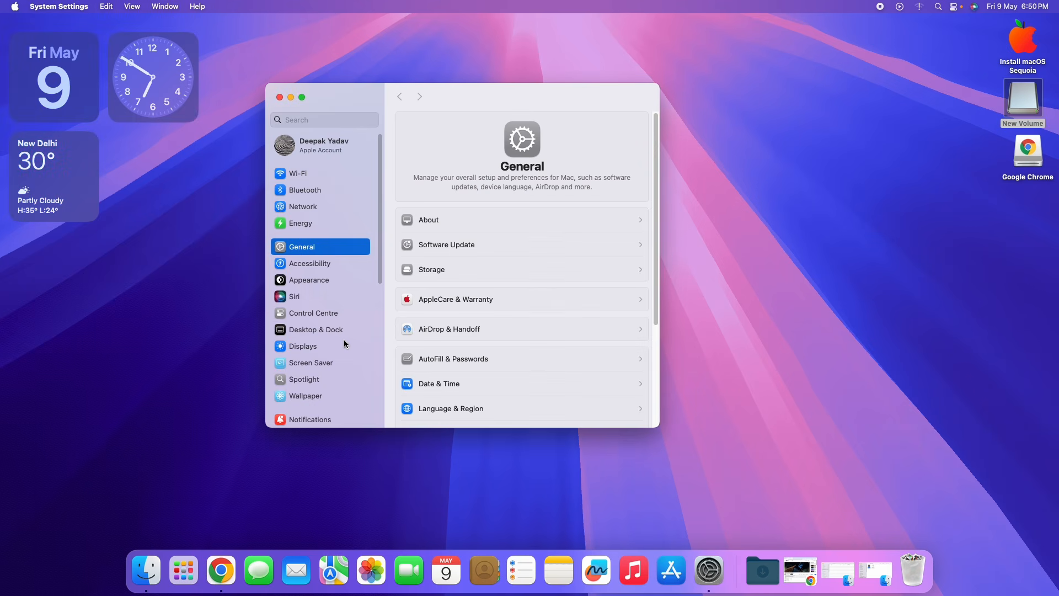
scroll(338, 351, down, 5)
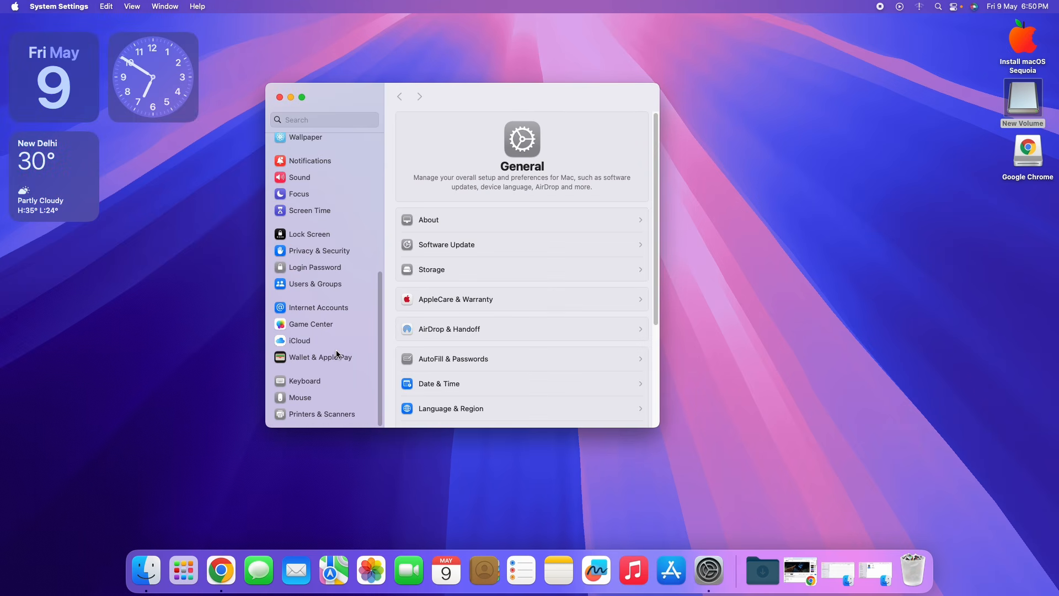
click(315, 257)
scroll(505, 338, down, 5)
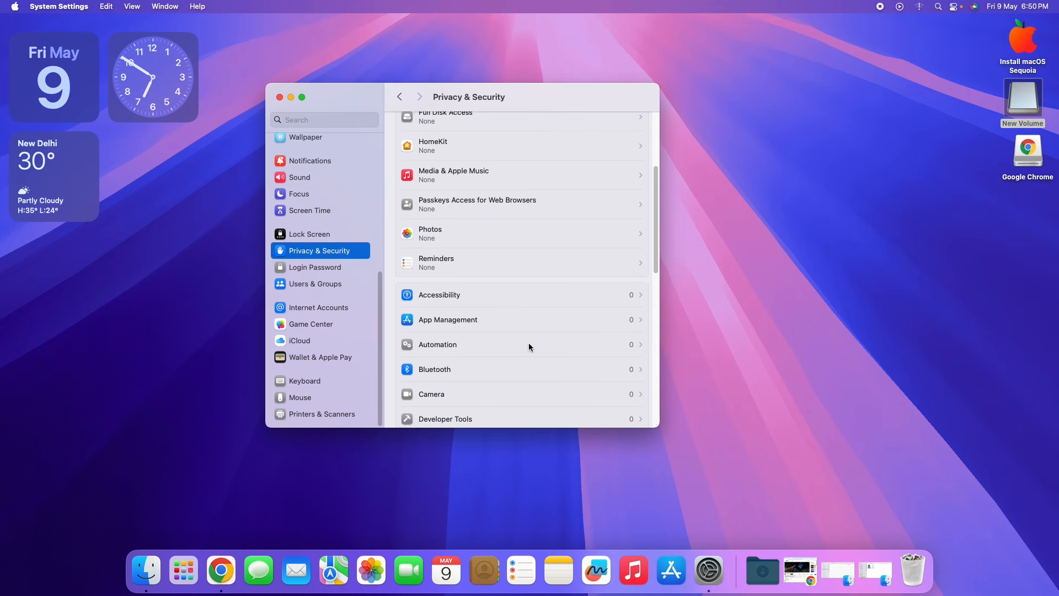
scroll(545, 351, down, 10)
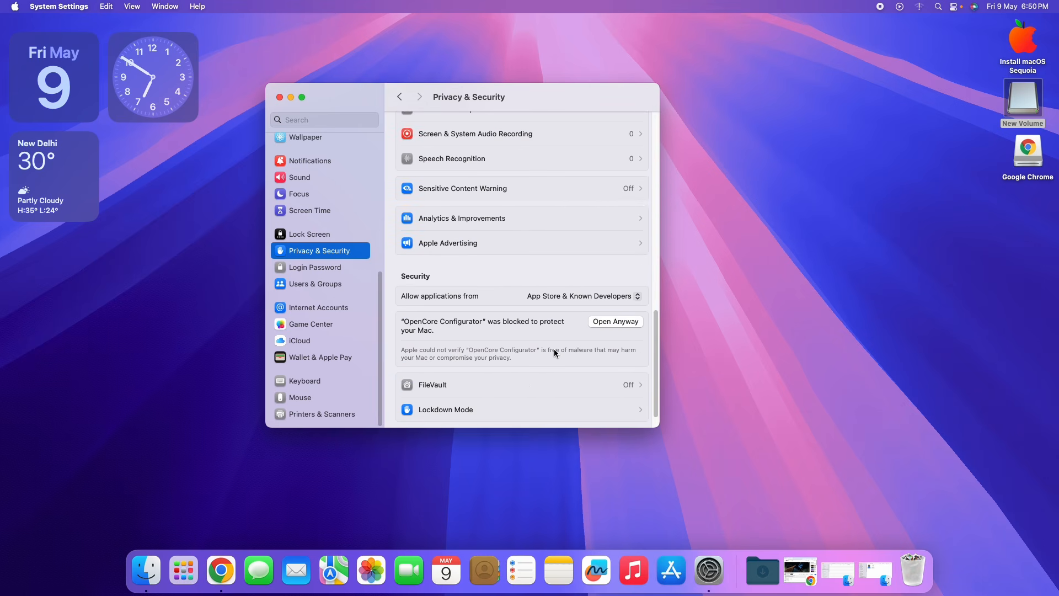
click(605, 323)
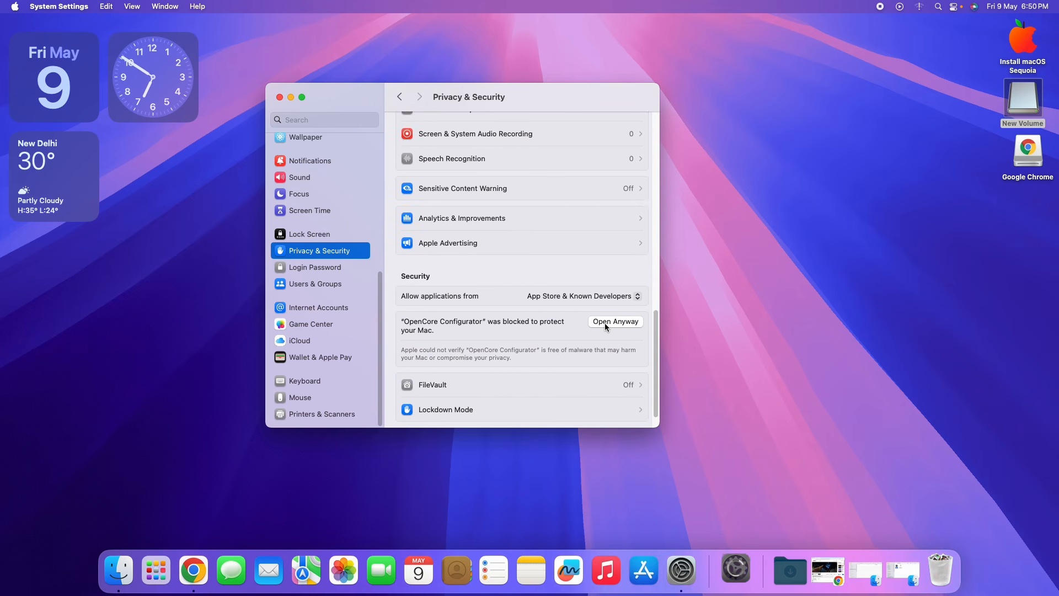
click(291, 98)
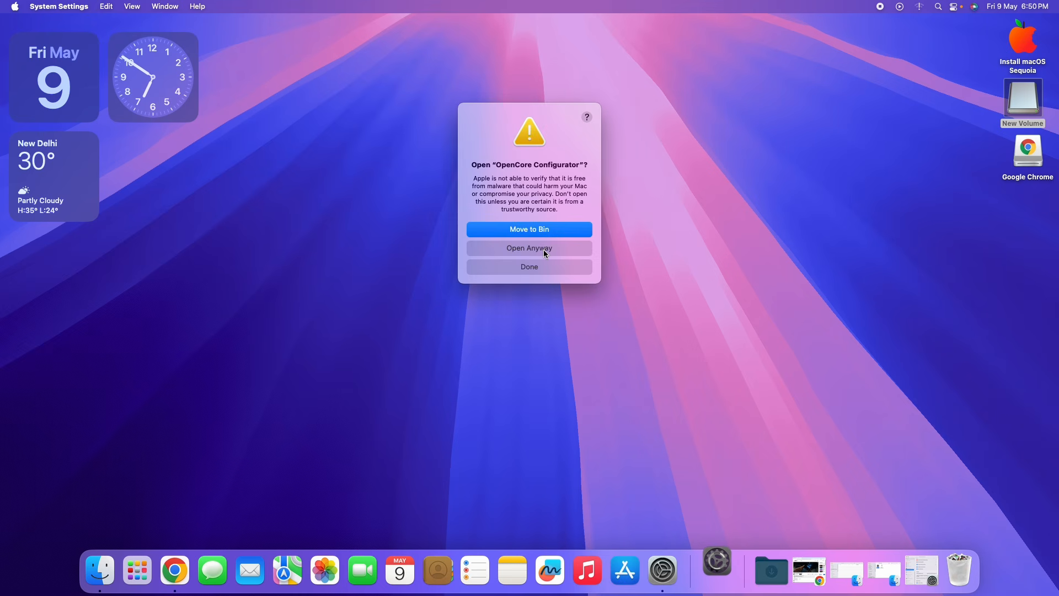
click(546, 248)
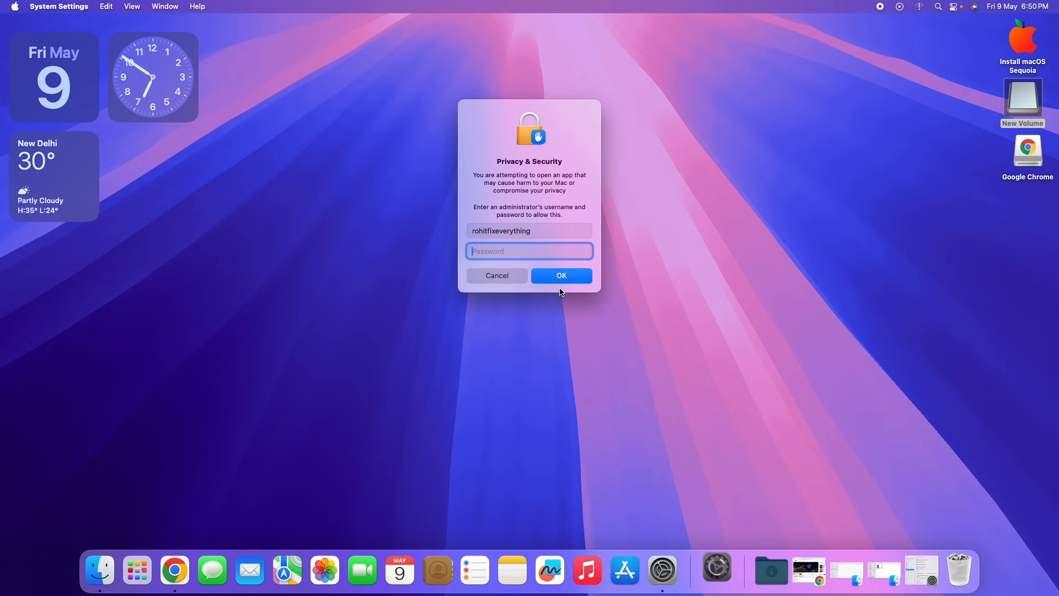
text(•)
click(560, 280)
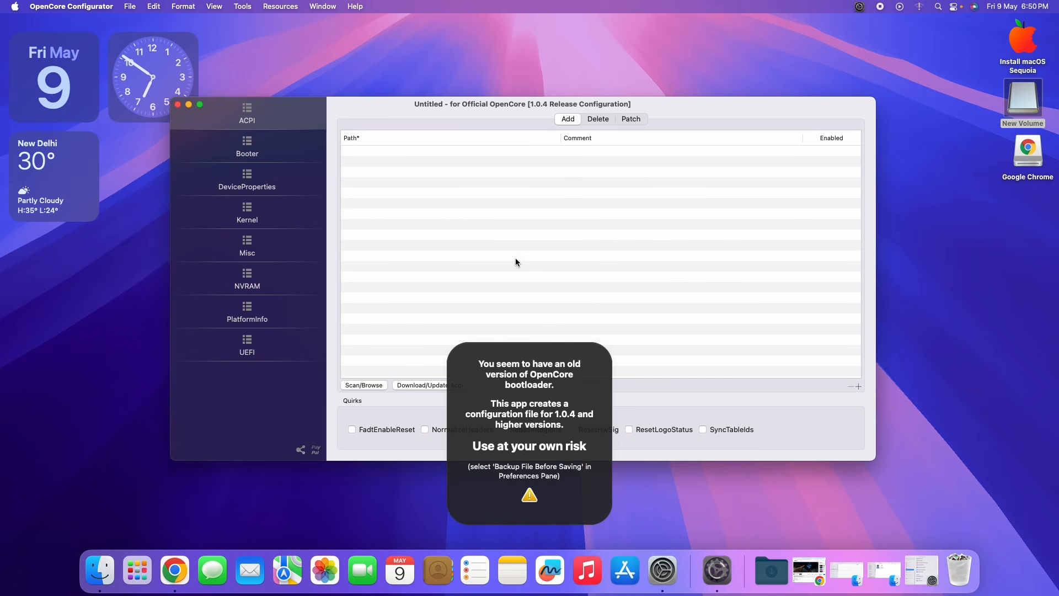
Step: Mount the EFI partitions disk0s1 and disk4s1 in OpenCore Configurator, authorizing with the administrator password
click(861, 7)
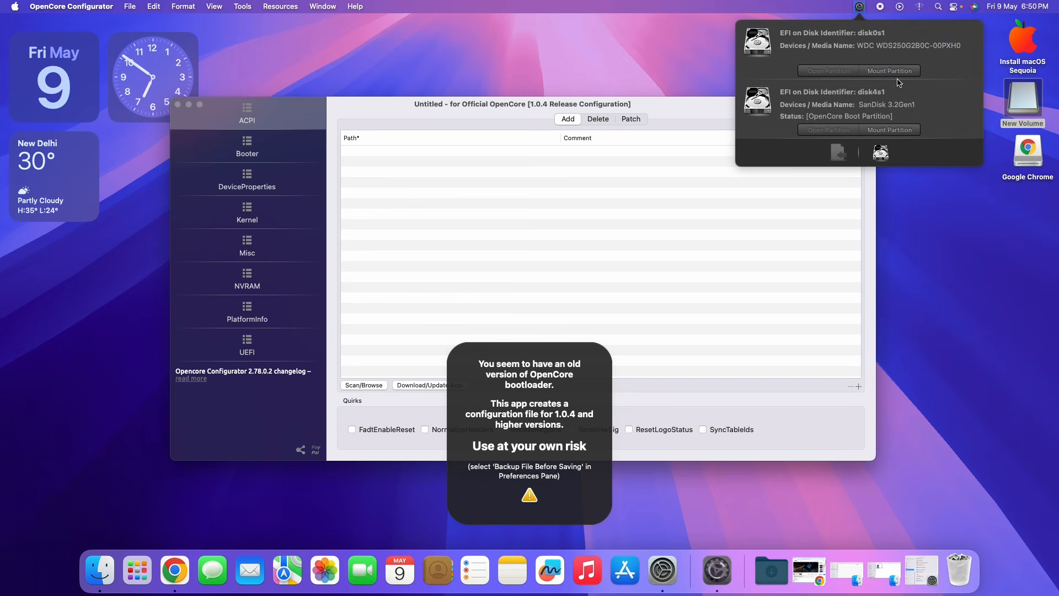
click(897, 74)
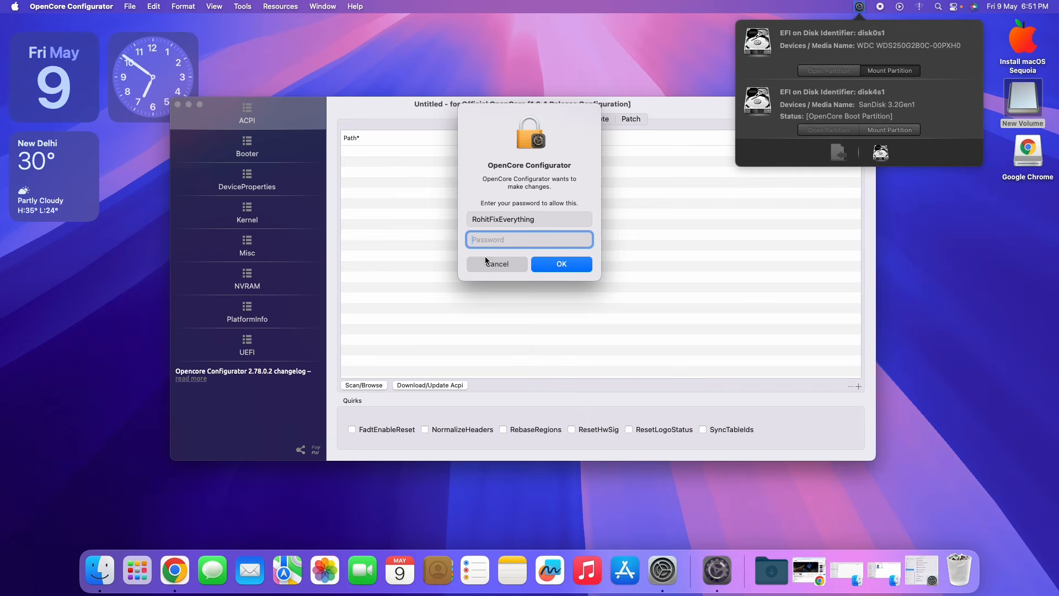
text(•••)
key(Return)
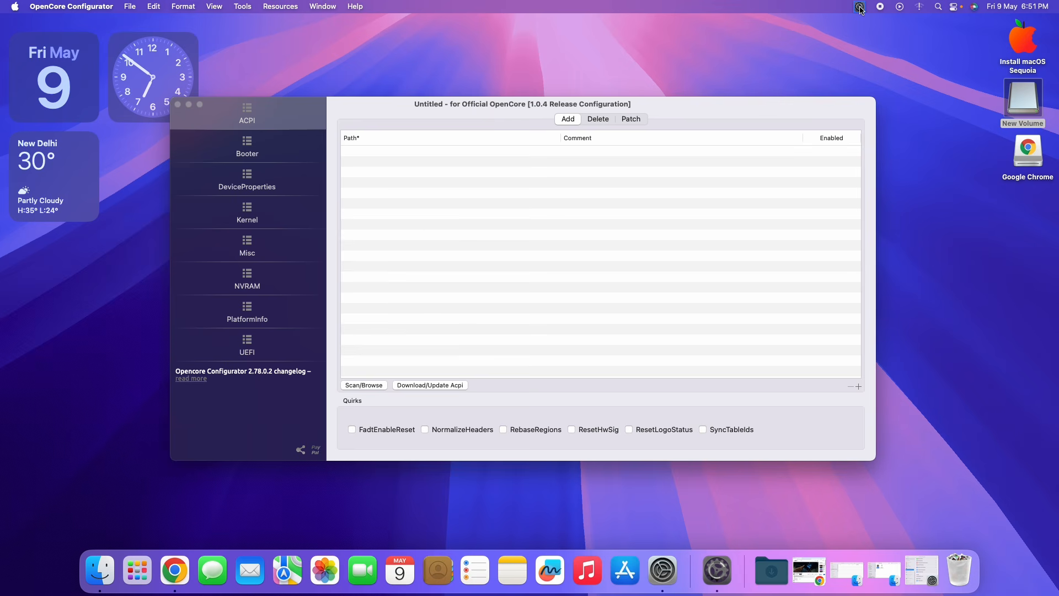
click(860, 7)
click(889, 133)
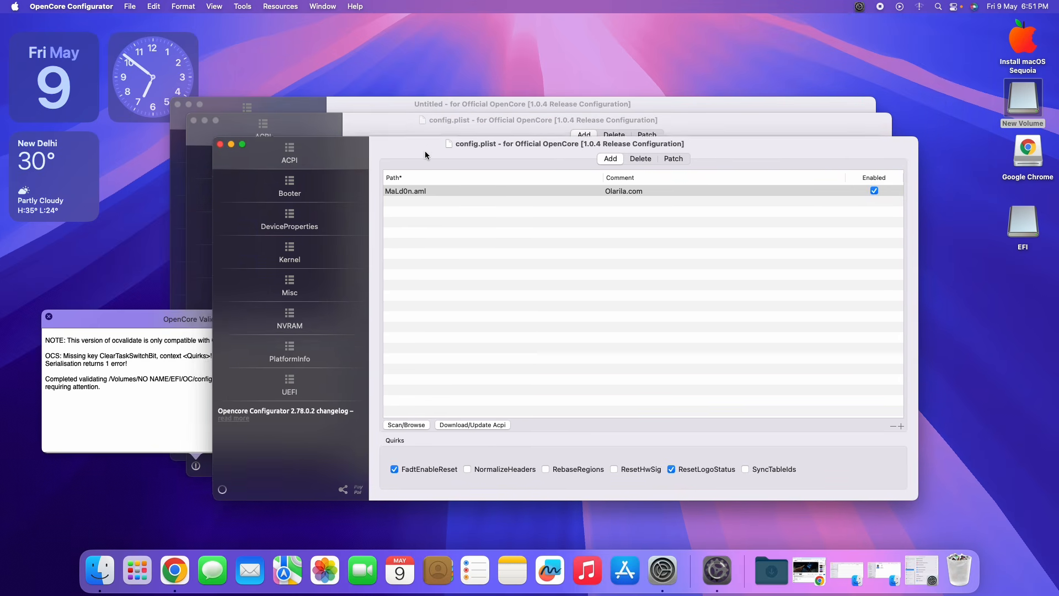
Step: Open the mounted EFI partitions disk4s1 and disk0s1 in separate Finder windows
click(860, 7)
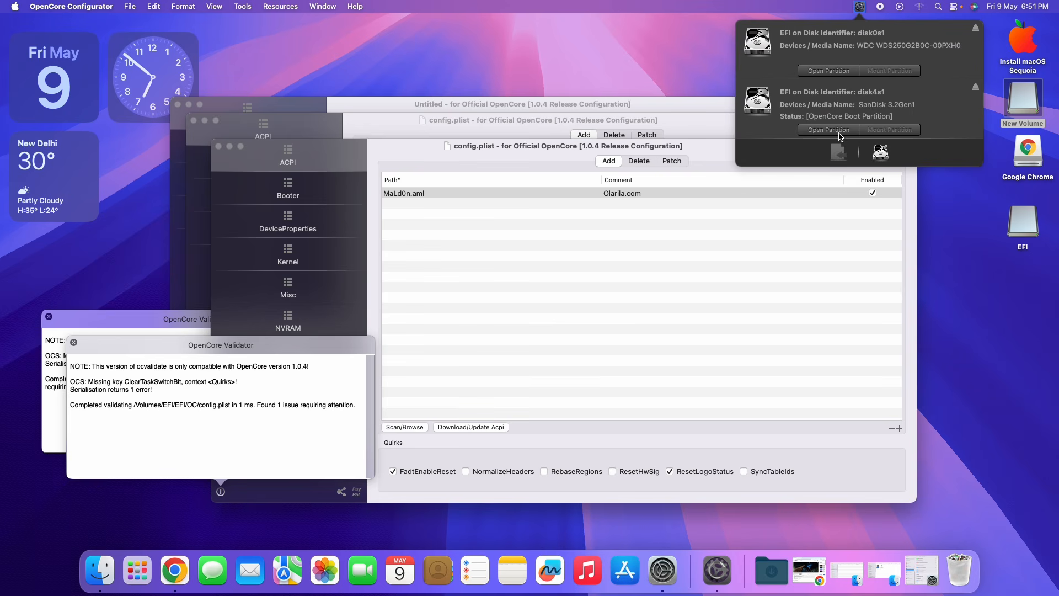
click(836, 132)
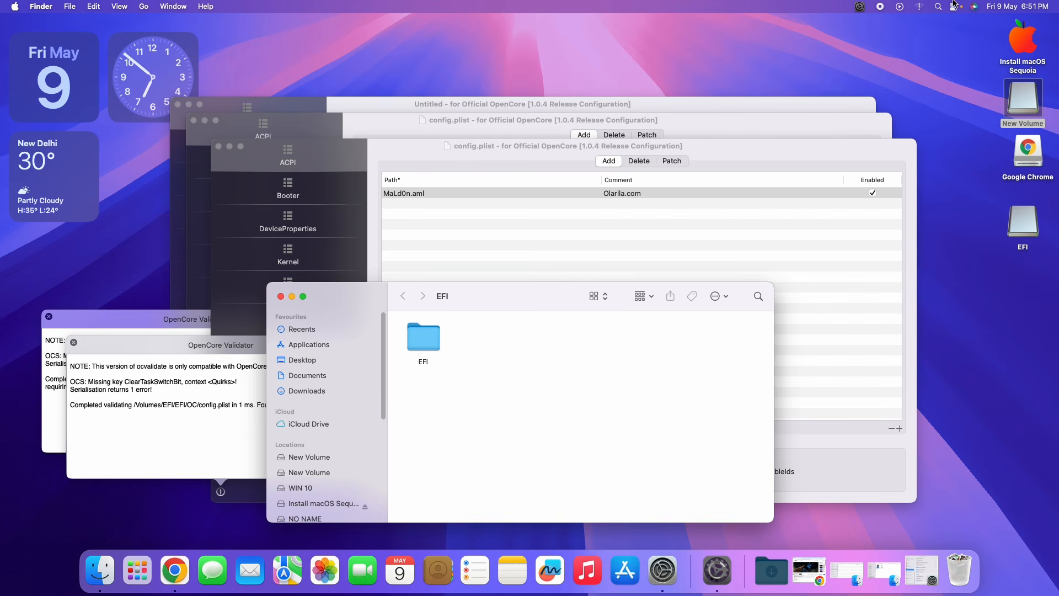
click(860, 7)
click(826, 72)
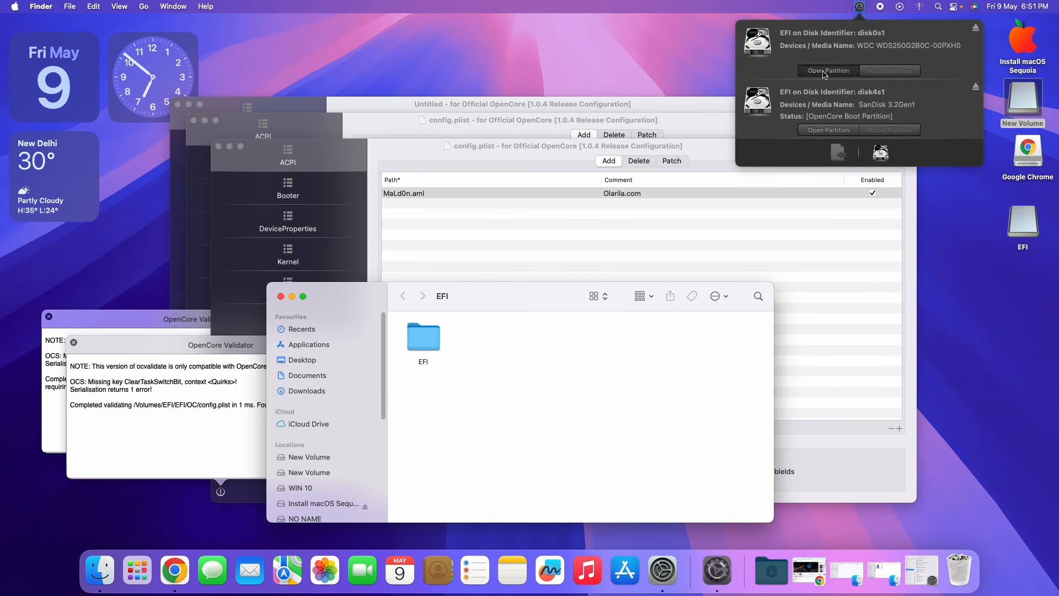
click(537, 337)
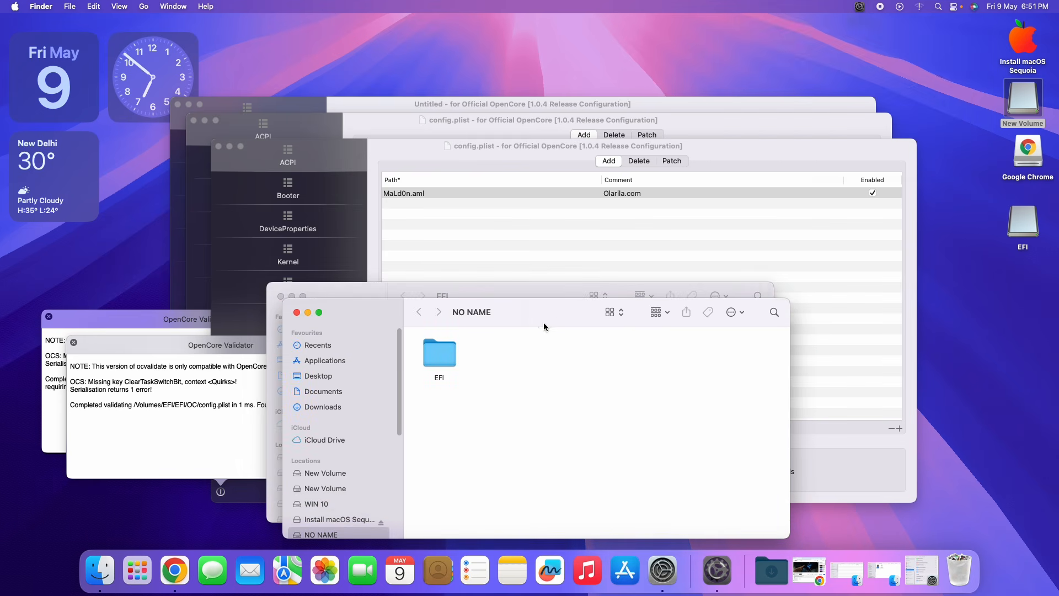
Step: Clear the OpenCore Configurator windows from view and arrange the EFI and NO NAME Finder windows side by side
drag(539, 317, 743, 228)
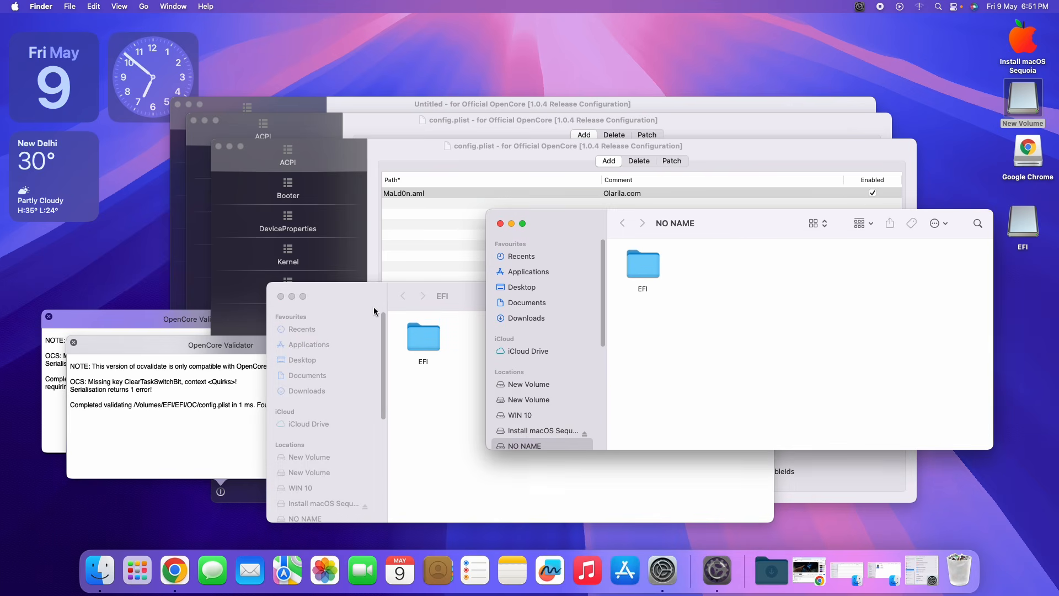
drag(357, 299, 275, 253)
click(343, 305)
double_click(343, 306)
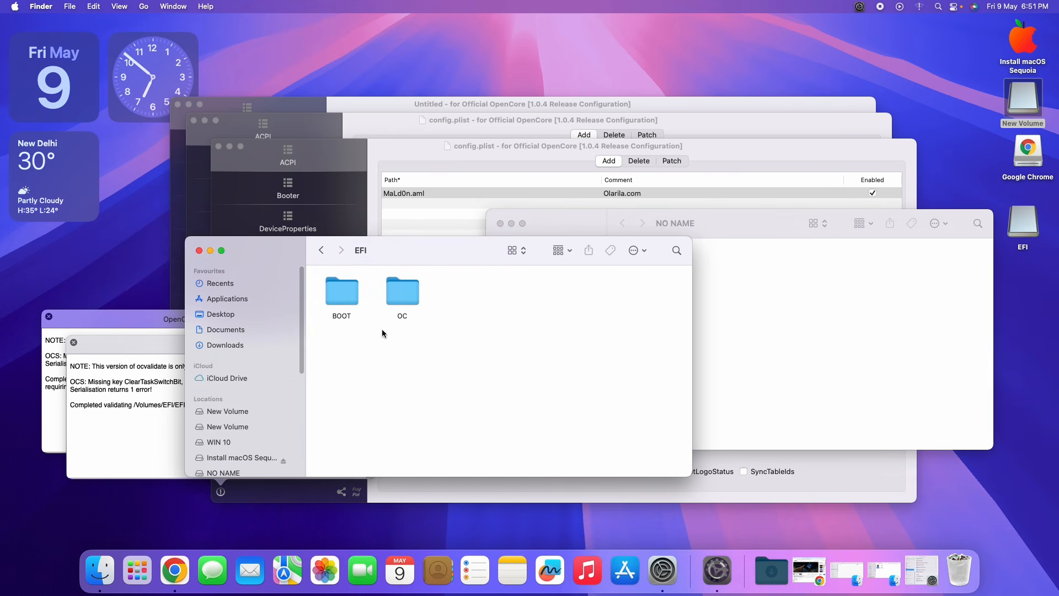
drag(438, 367, 323, 272)
right_click(348, 296)
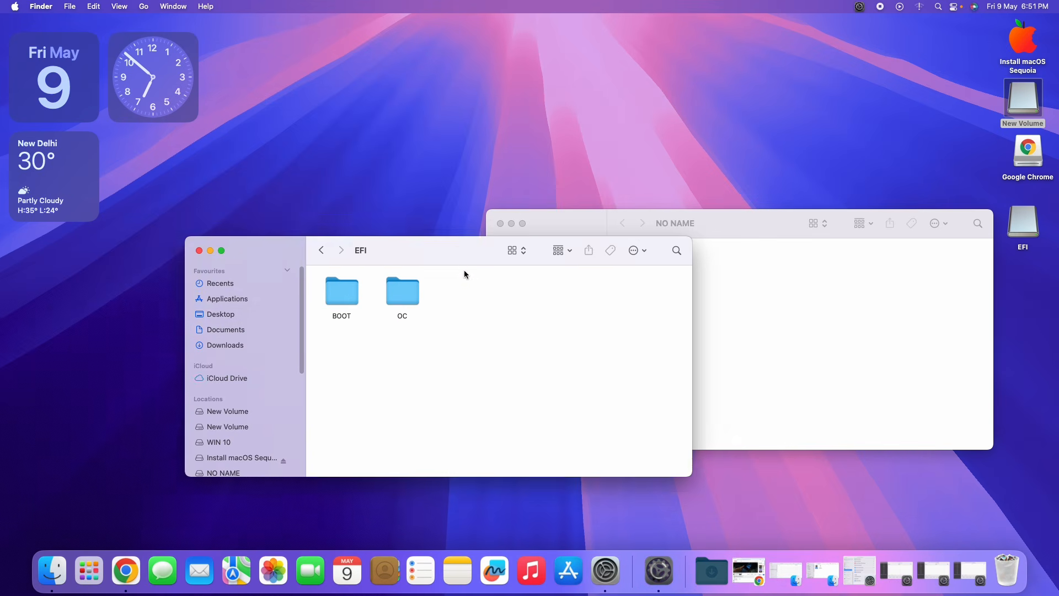
drag(455, 256, 251, 209)
click(273, 239)
drag(761, 224, 808, 205)
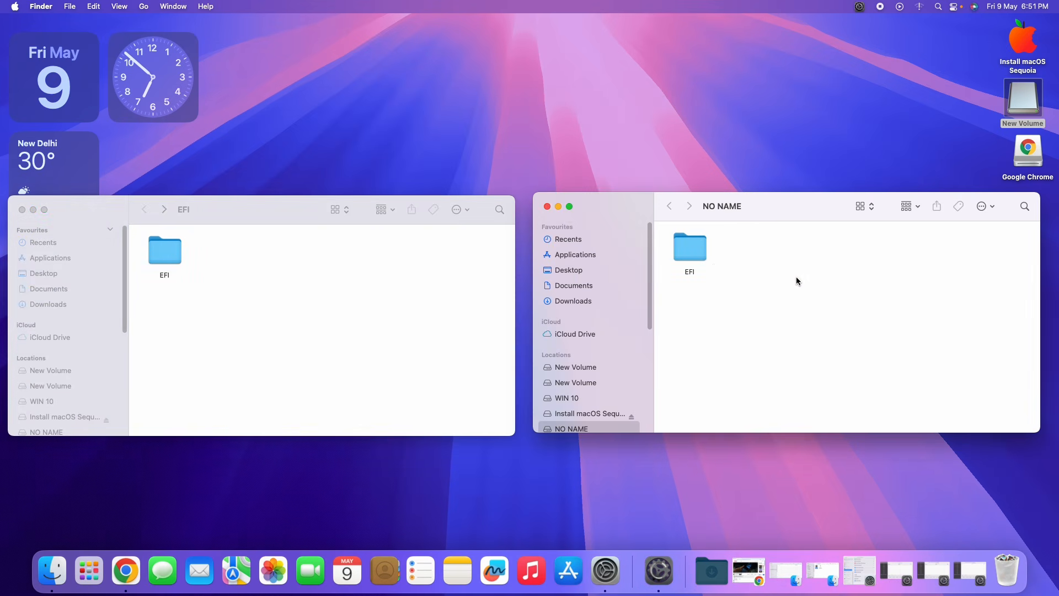
Step: Examine the folders inside the EFI folder of the NO NAME partition and return to the partition root
double_click(696, 259)
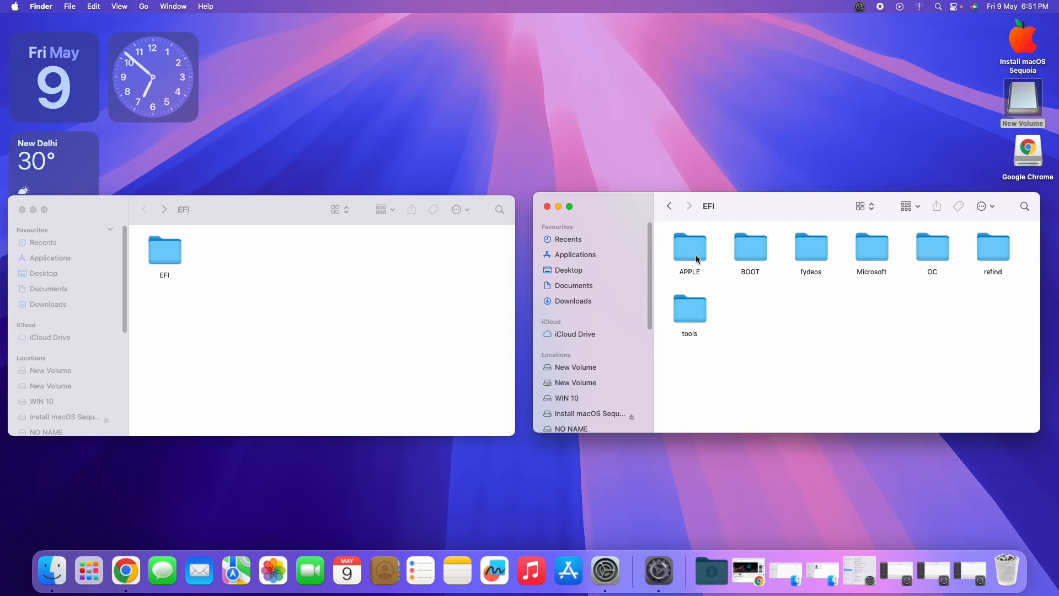
click(671, 210)
click(693, 261)
double_click(694, 261)
click(669, 206)
click(694, 259)
double_click(694, 259)
click(670, 207)
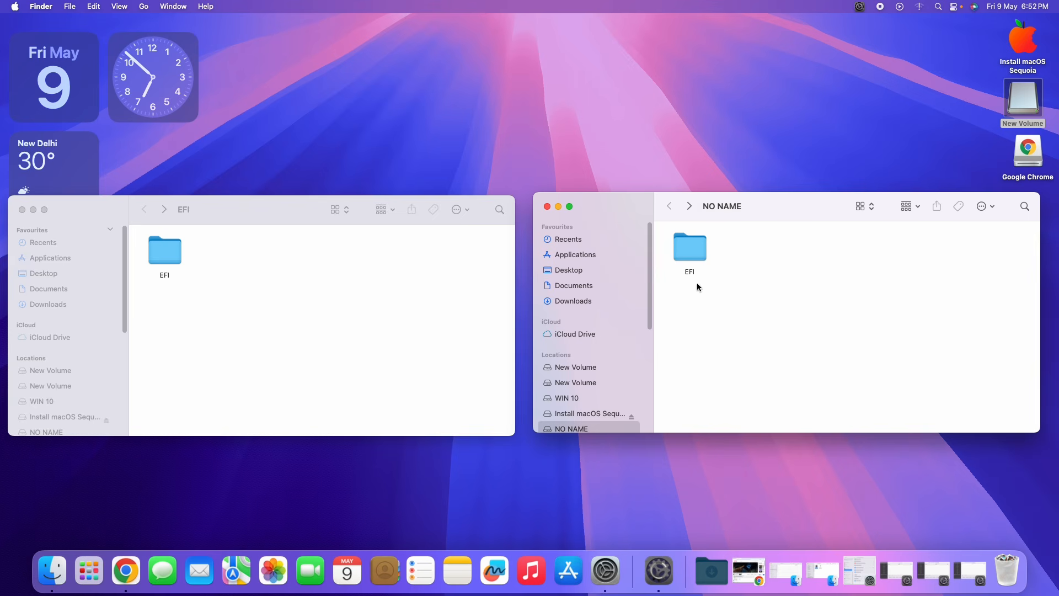
Step: Try to copy the BOOT and OC folders from the USB drive's EFI folder into the NO NAME partition's EFI folder, and close the Finder window
click(180, 270)
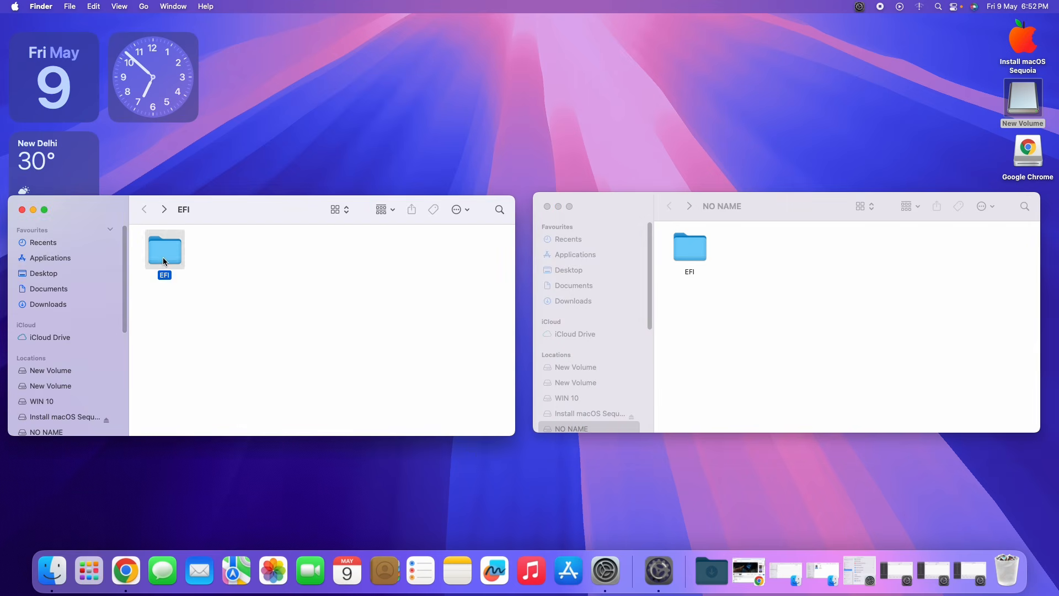
double_click(175, 264)
drag(238, 320, 175, 258)
right_click(174, 258)
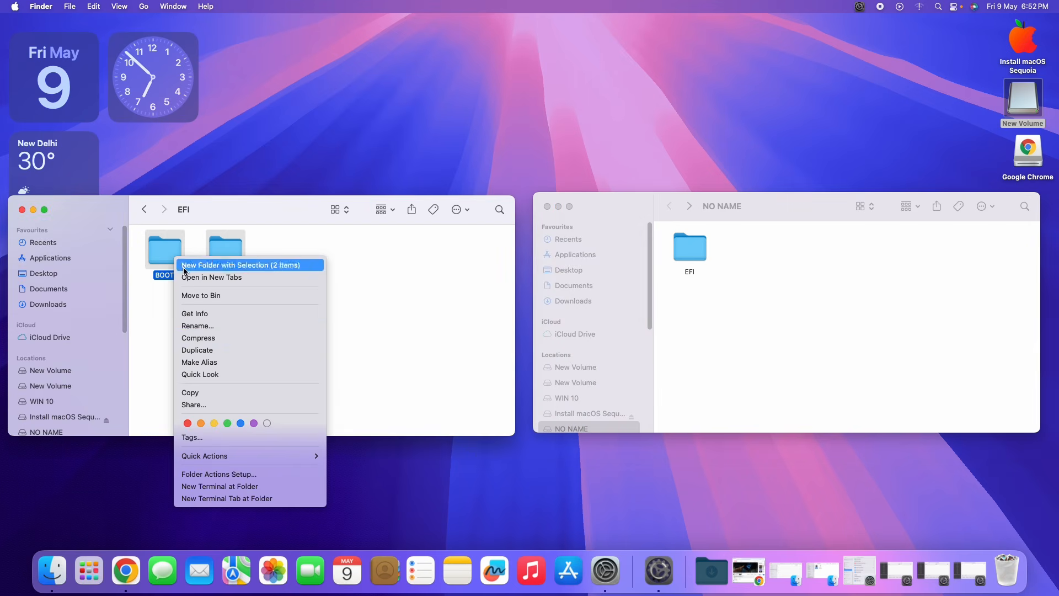
click(204, 393)
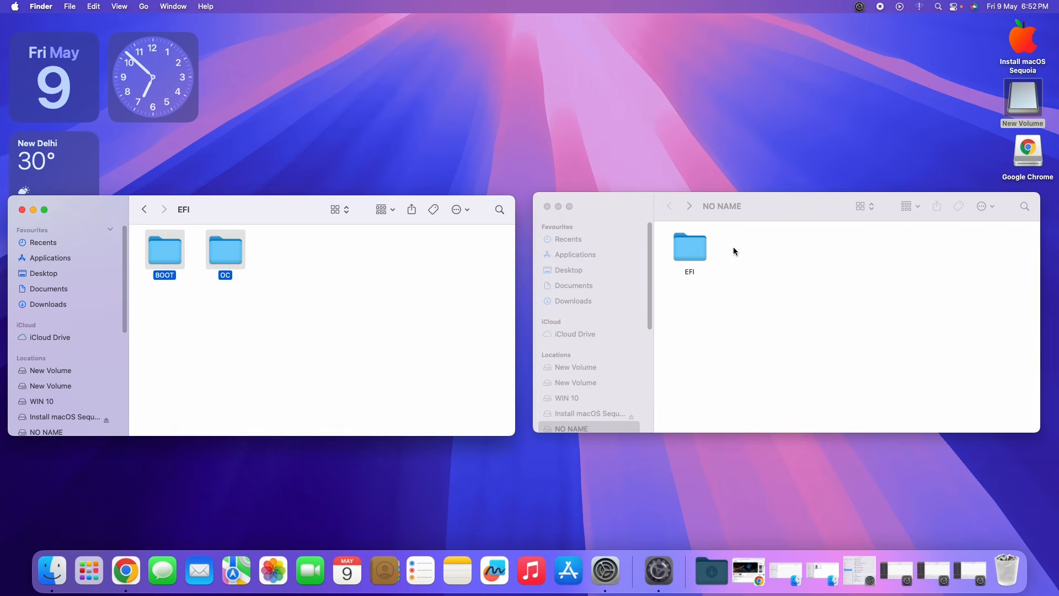
double_click(693, 255)
right_click(827, 329)
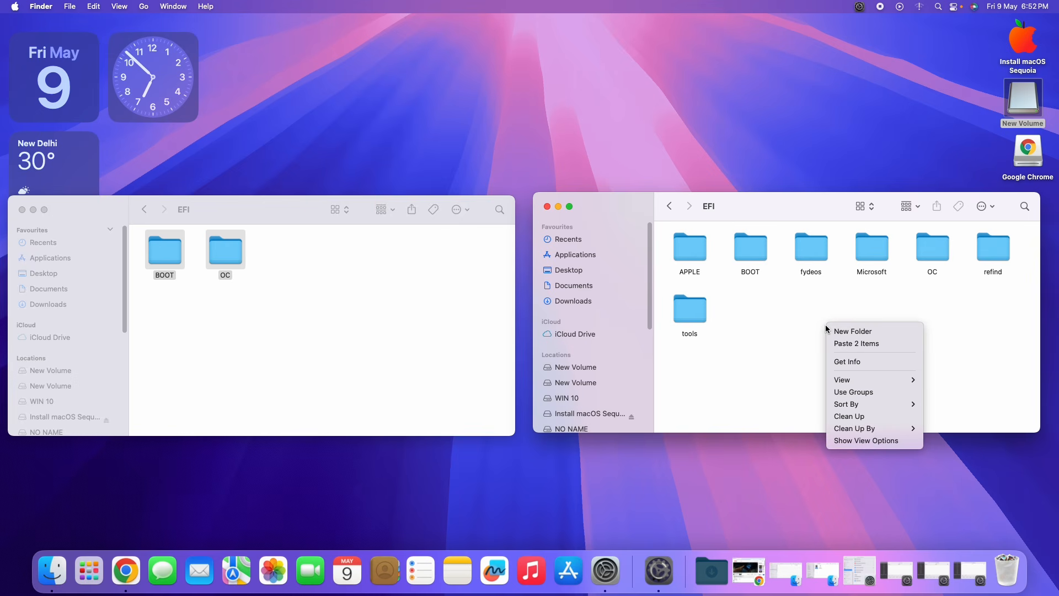
click(847, 346)
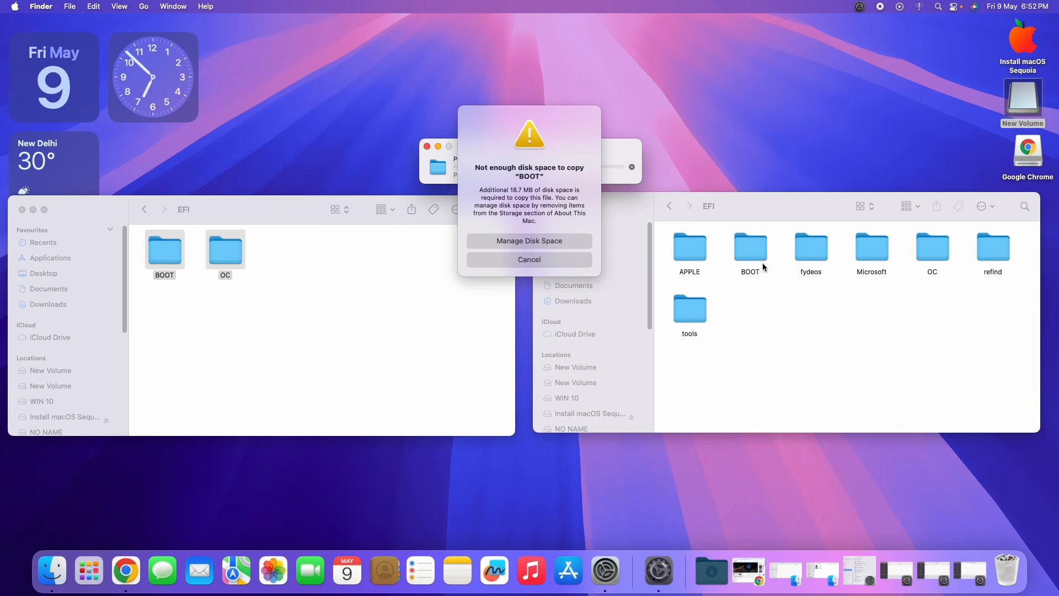
click(531, 260)
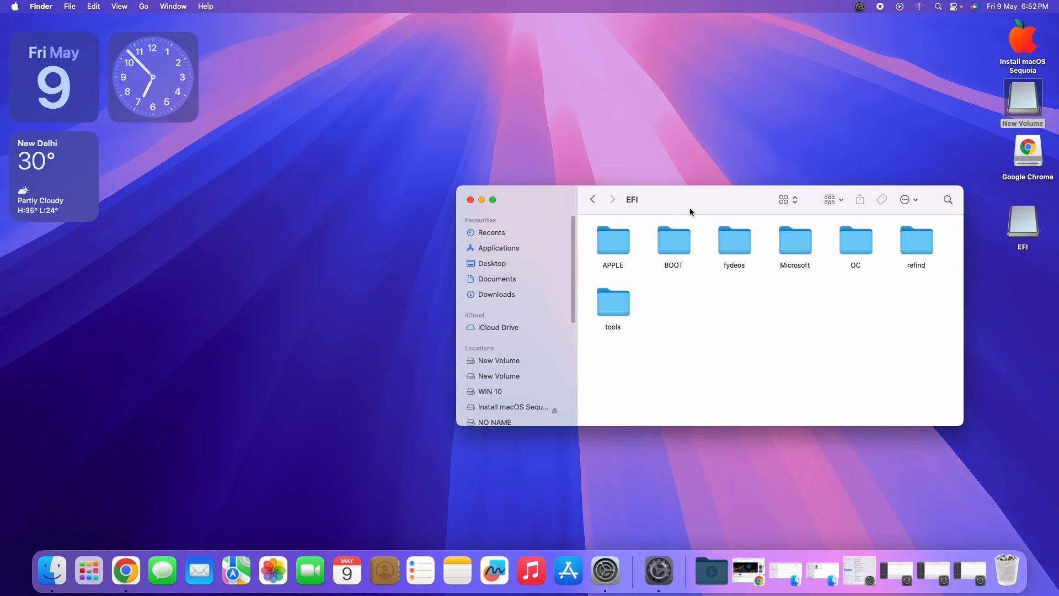
click(471, 201)
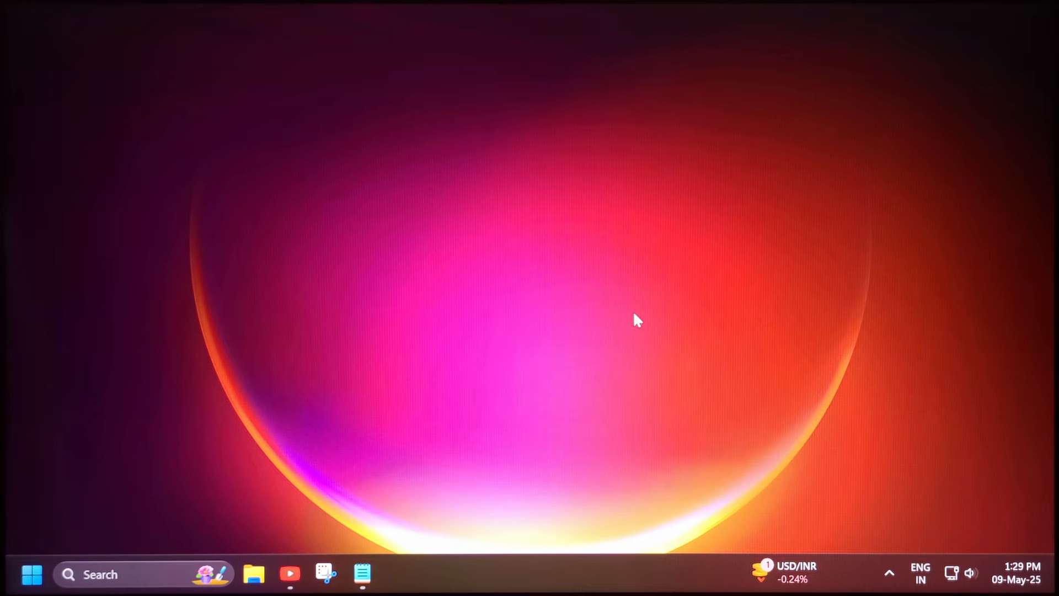
Step: In Windows, find Command Prompt by searching for cmd and run it as administrator
click(128, 570)
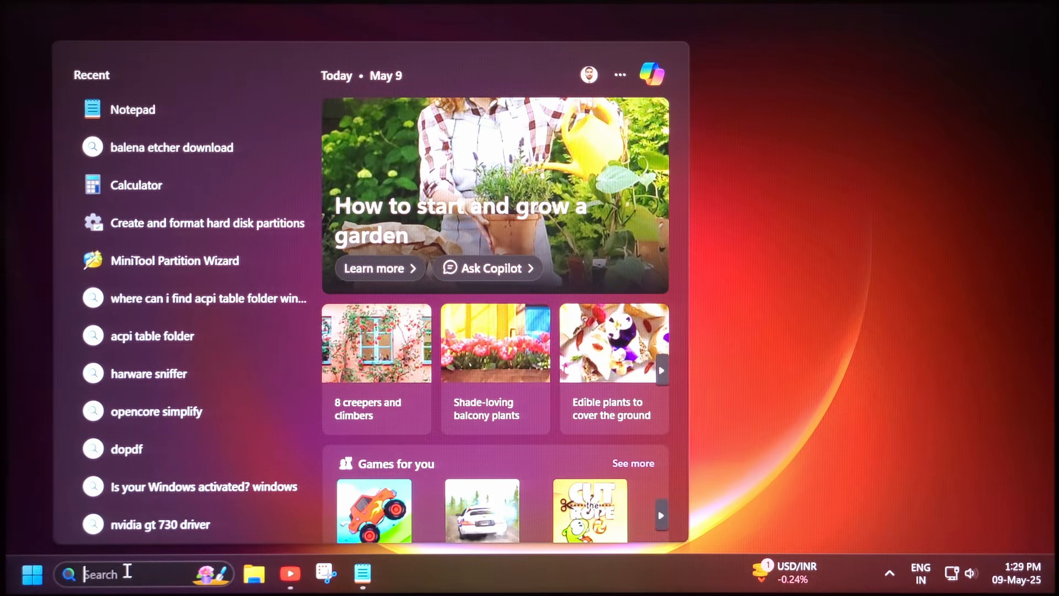
text(cmd)
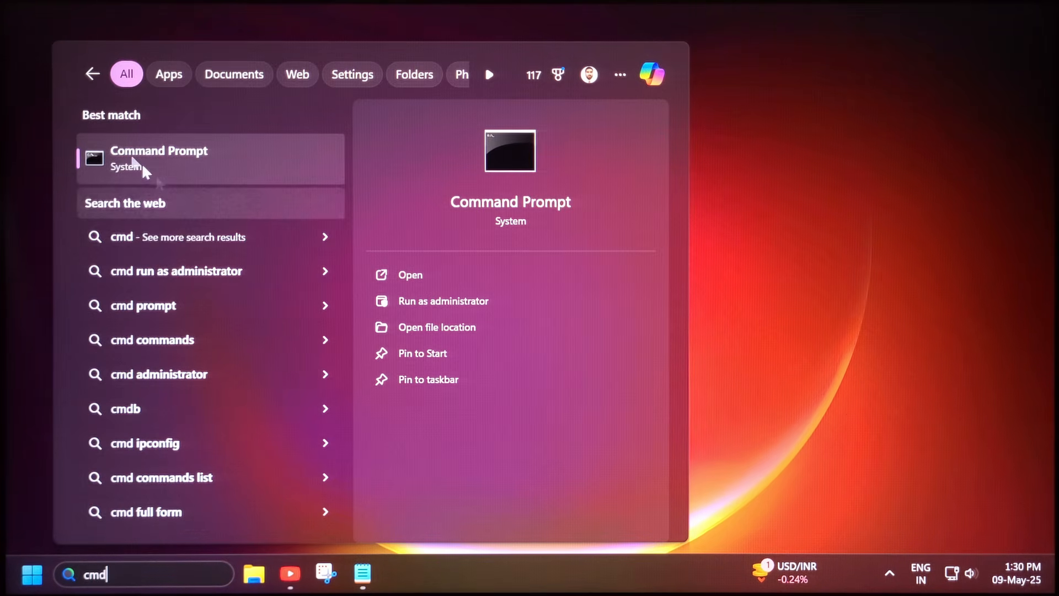
click(471, 301)
click(450, 426)
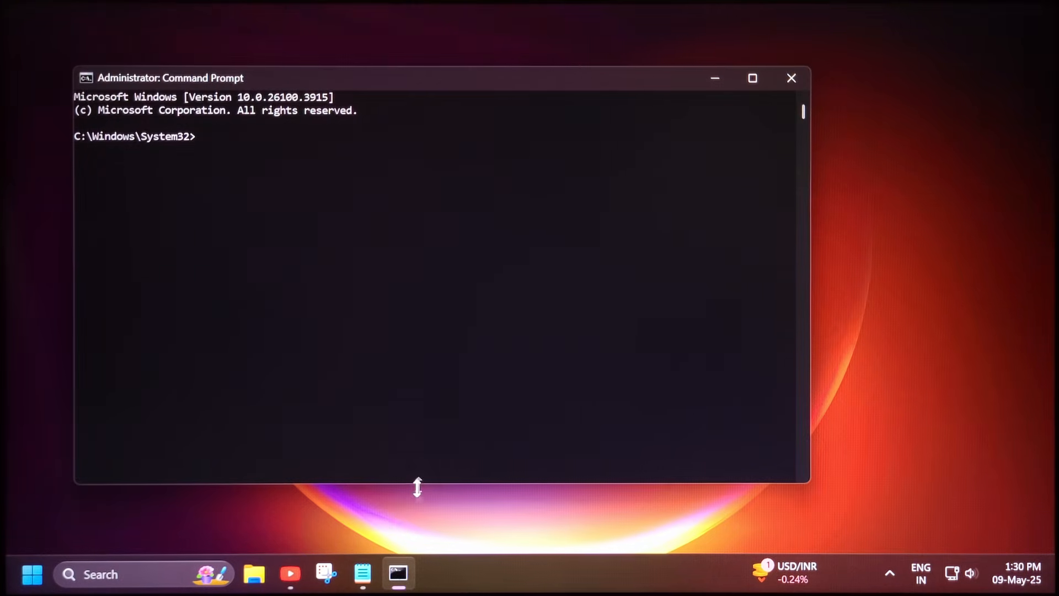
Step: Copy the command bcdedit /set {bootmgr} path \efi\boot\bootx64.efi from the Notepad file and run it in Command Prompt
click(368, 573)
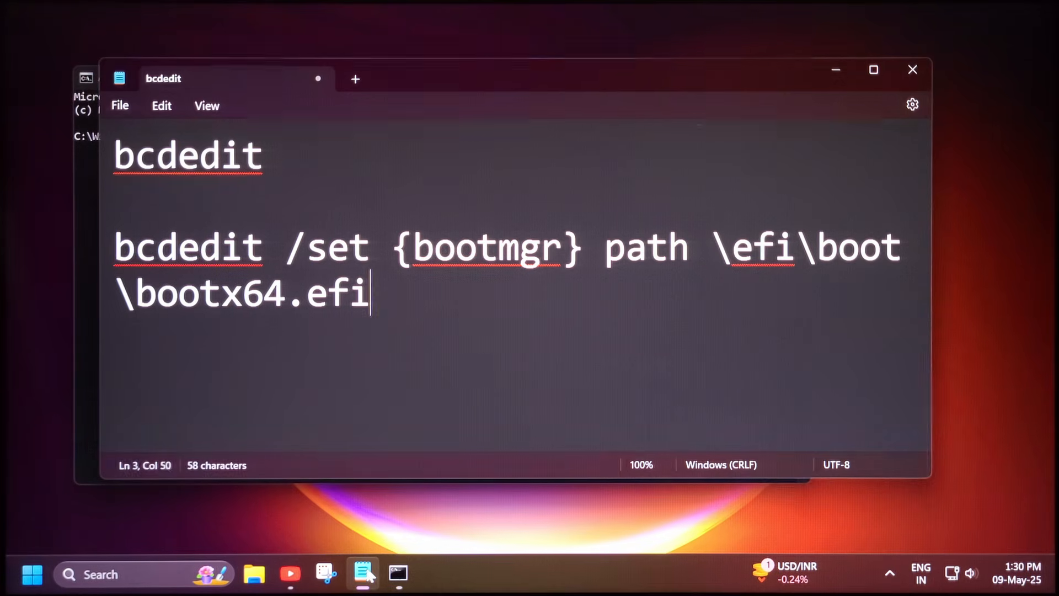
drag(376, 293, 114, 260)
key(ctrl+c)
key(alt+Tab)
right_click(220, 154)
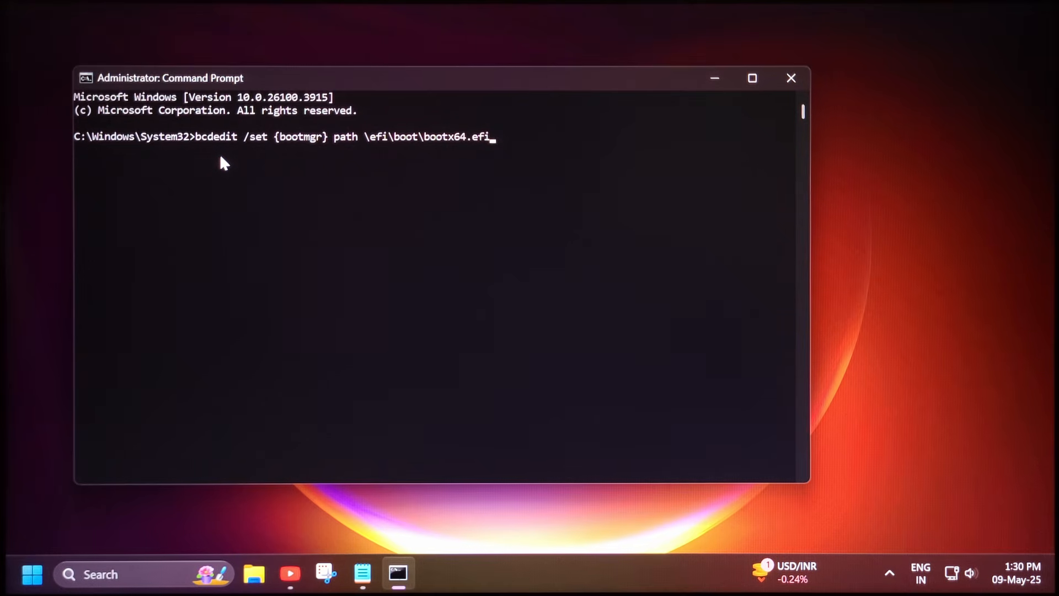
key(Return)
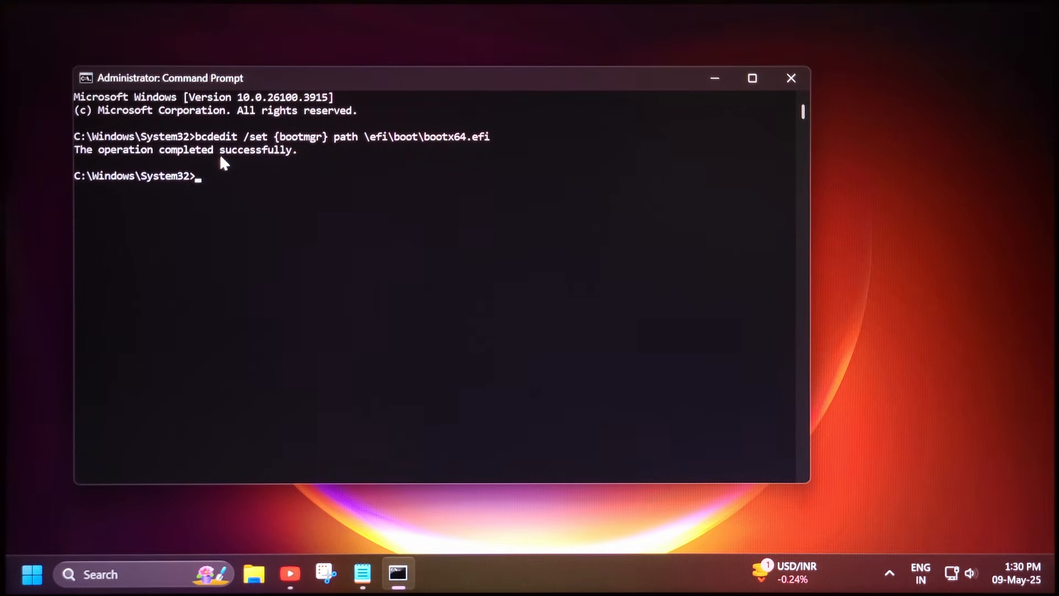
Step: Run bcdedit, copied from the Notepad file, in Command Prompt and review the Windows Boot Manager entry
click(362, 573)
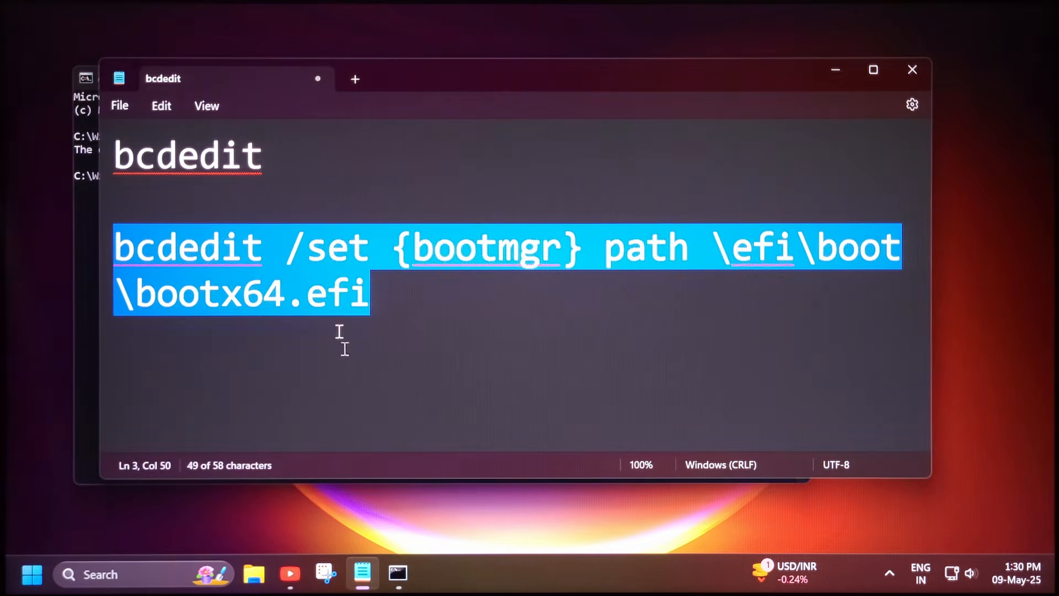
drag(269, 155, 105, 162)
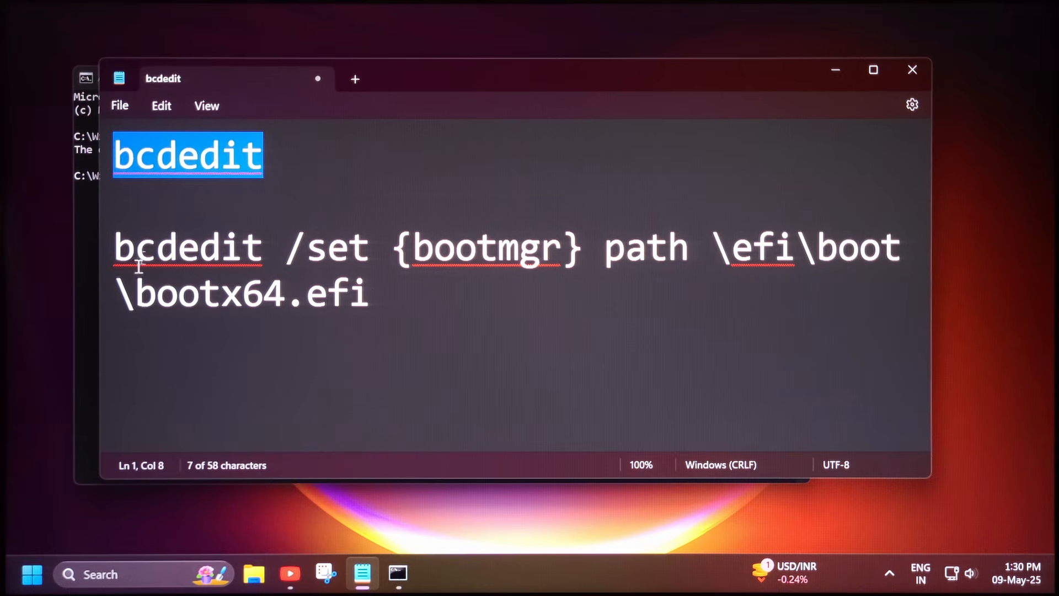
click(87, 312)
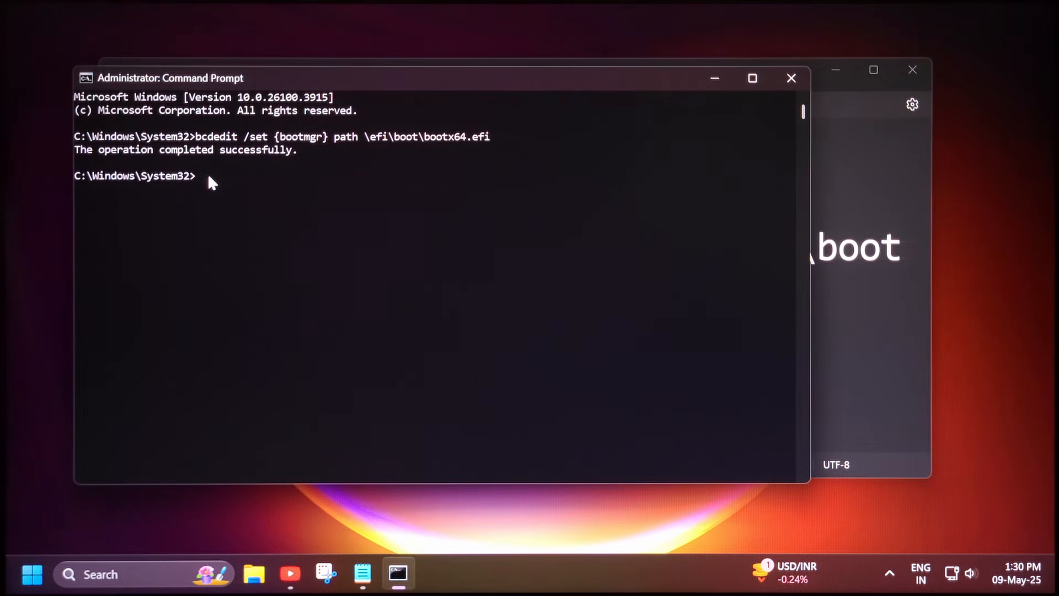
key(ctrl+v)
key(Return)
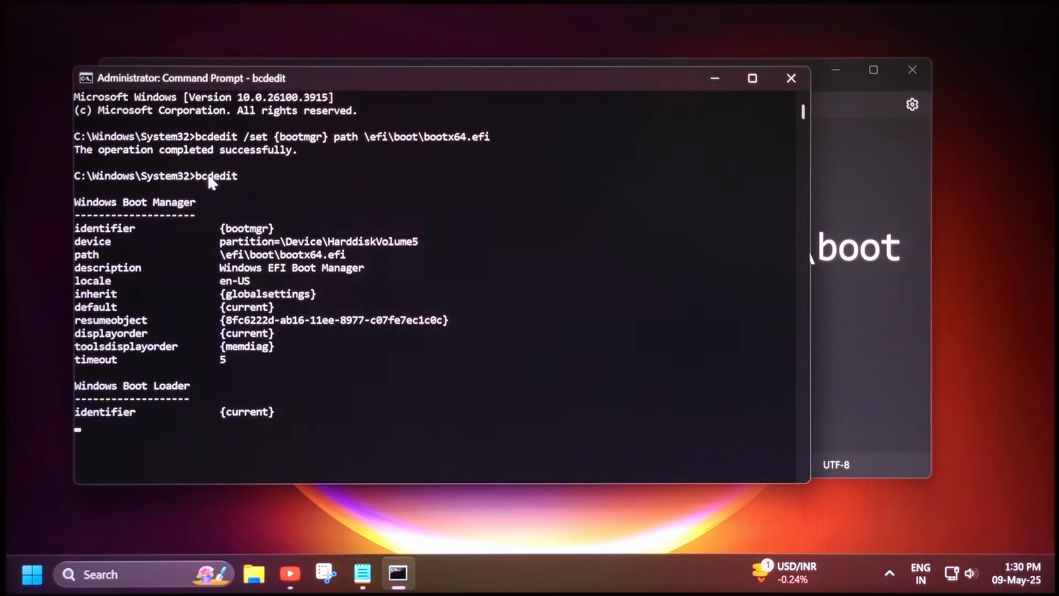
scroll(303, 182, up, 2)
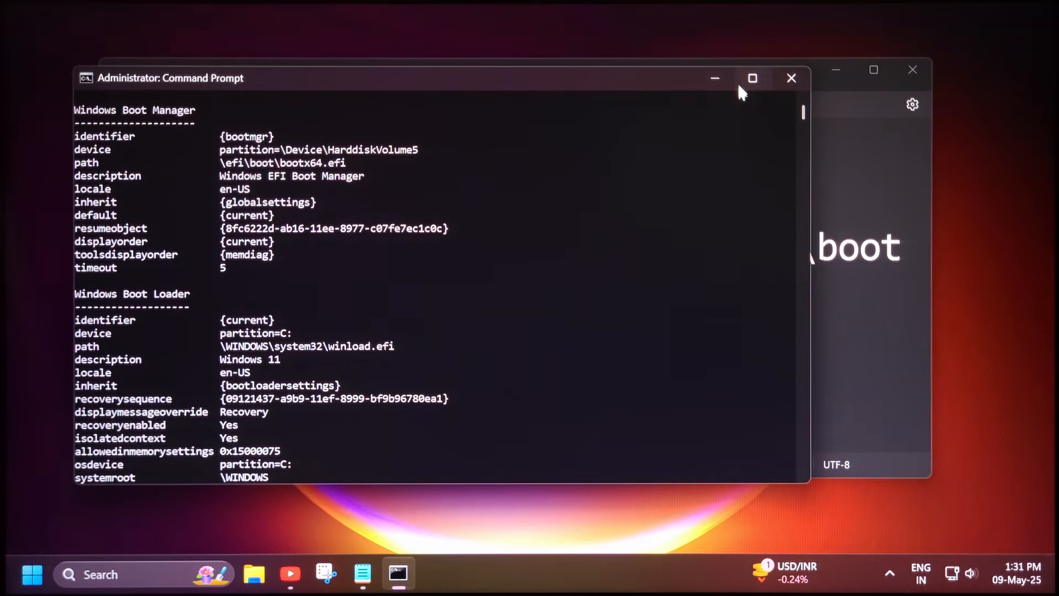
Step: Minimize the Notepad window and close Command Prompt
click(716, 78)
click(833, 72)
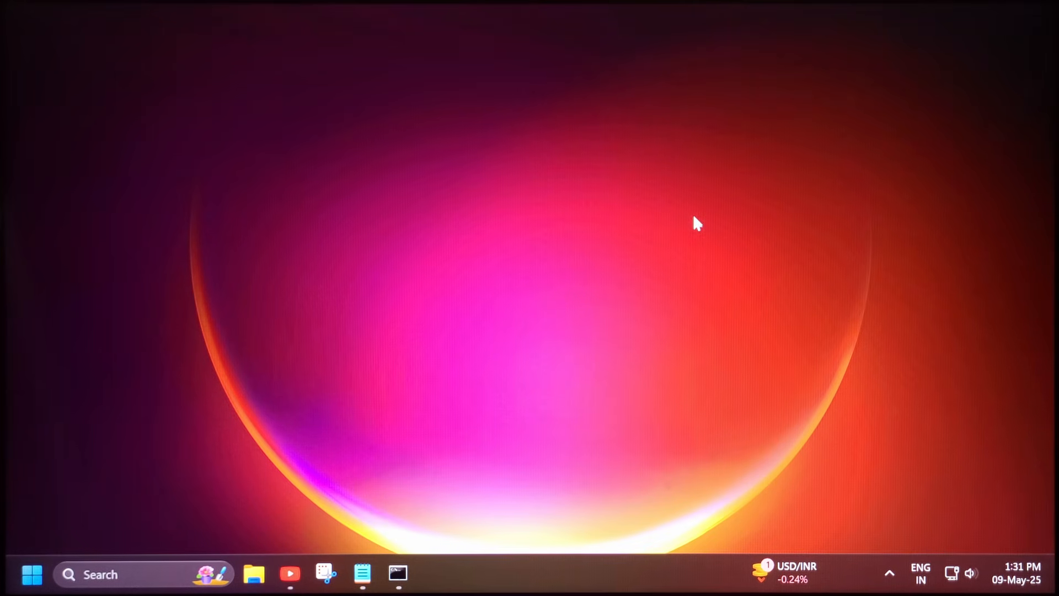
click(398, 573)
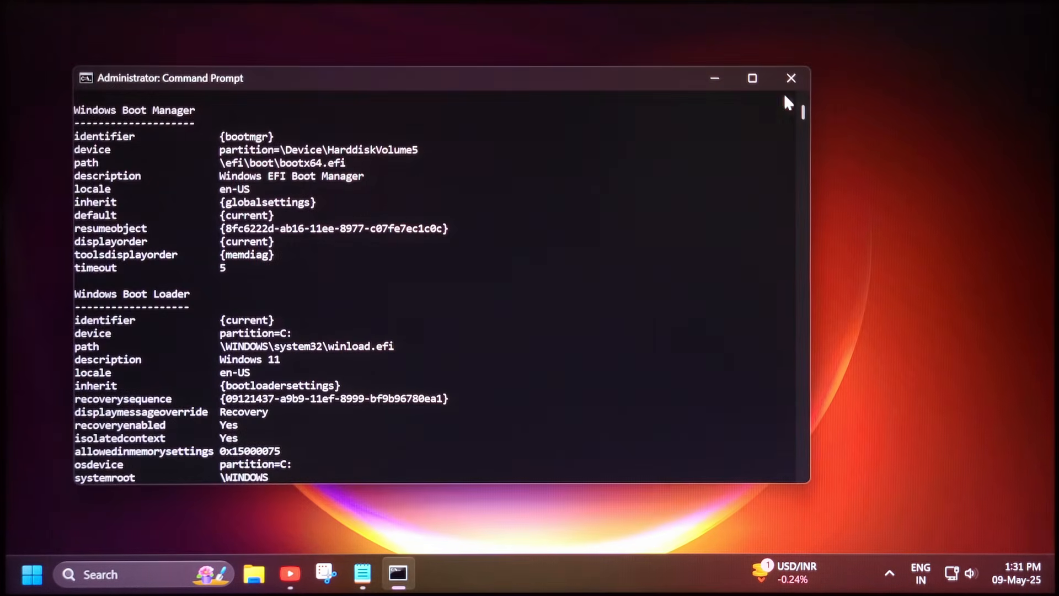
click(790, 79)
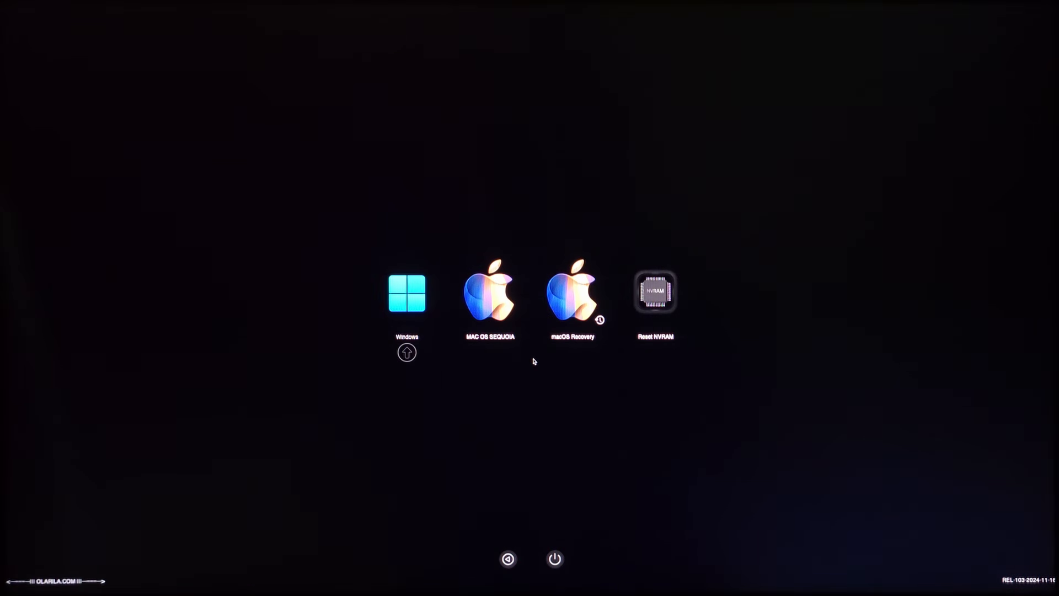
Step: Look through the entries of the OpenCore boot picker and select MAC OS SEQUOIA to boot
key(Right)
key(Right)
key(Left)
key(Left)
key(Right)
key(Left)
key(Right)
key(Right)
key(Right)
key(Left)
key(Left)
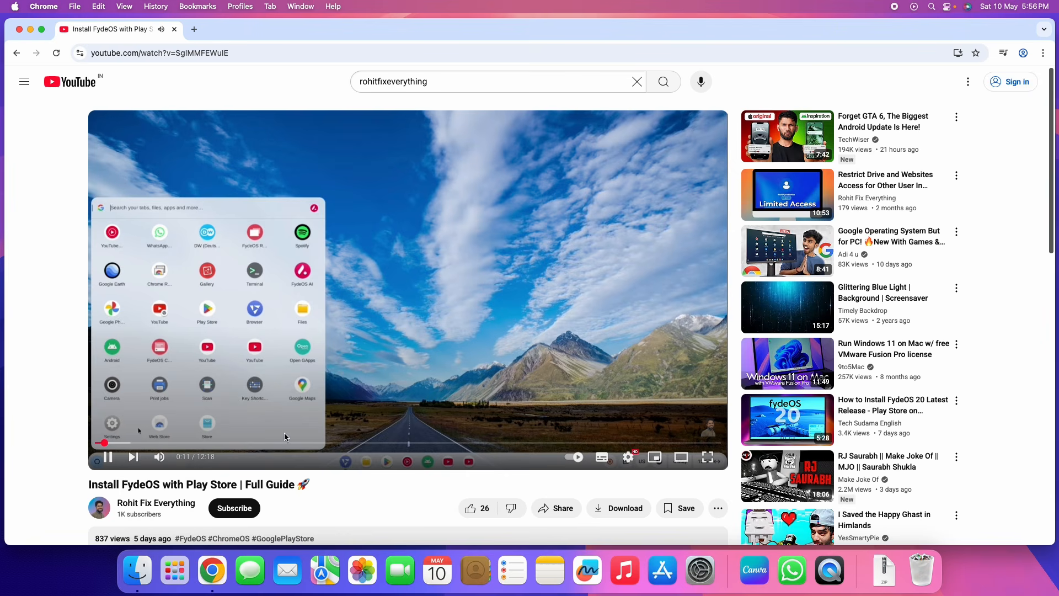
Step: Check YouTube playback by skipping the FydeOS video to about 3:03 and pausing it, and return to the channel's videos page
click(251, 443)
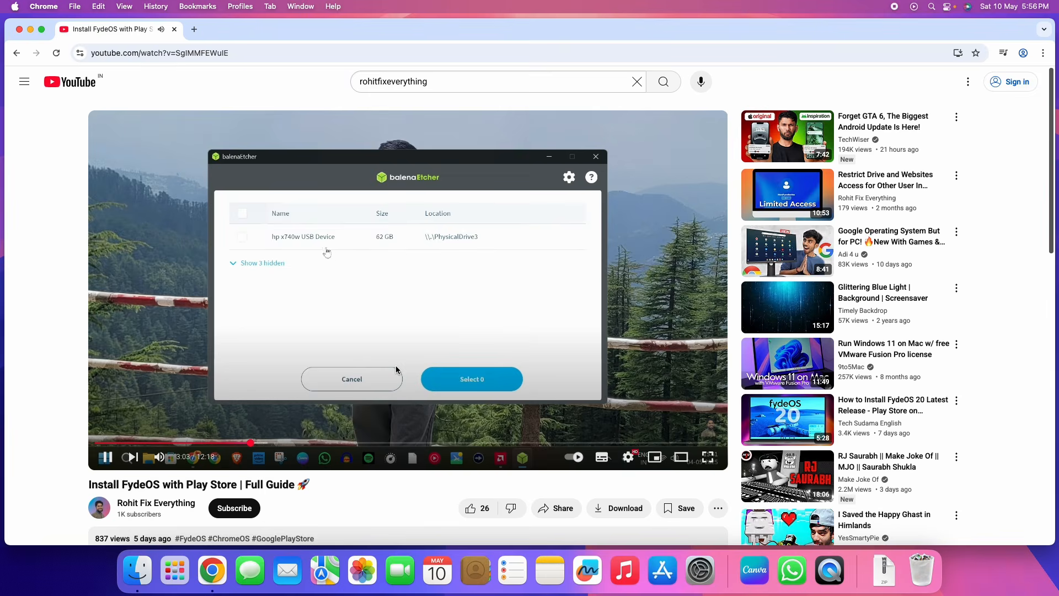
click(478, 299)
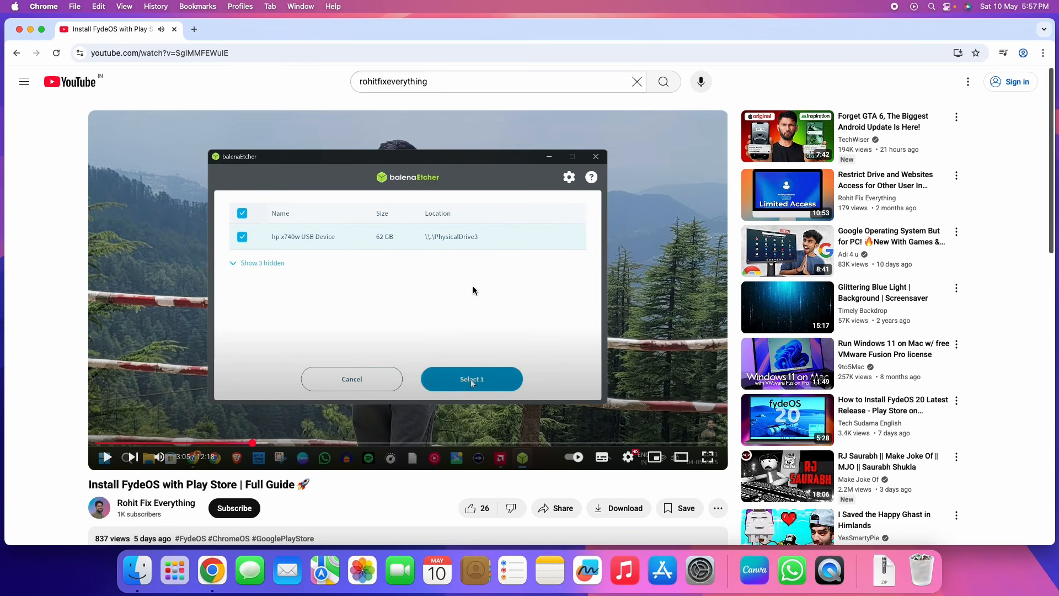
click(16, 53)
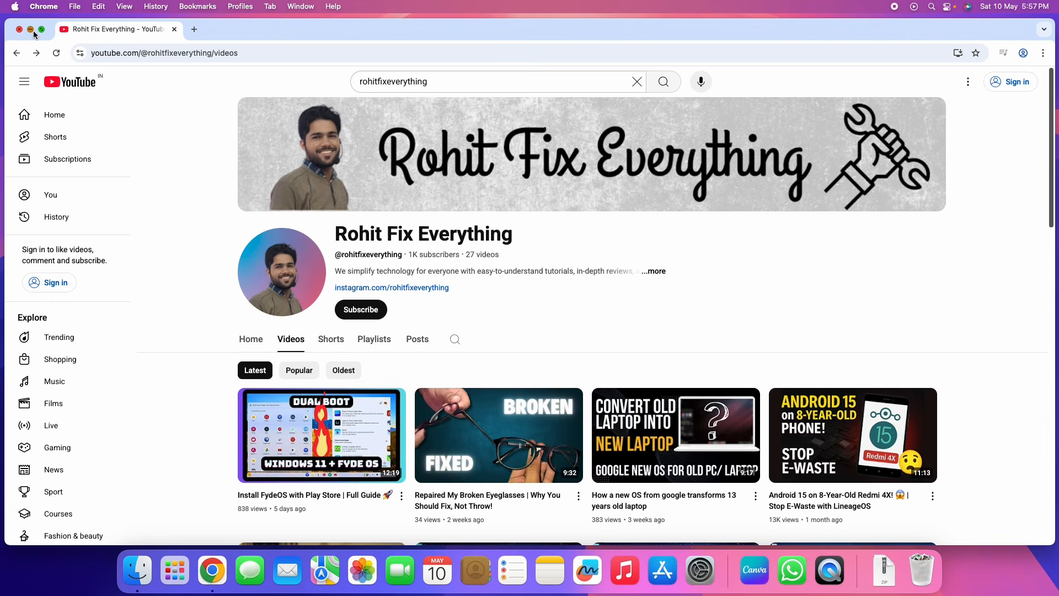
Step: Minimize the Chrome window and start DaVinci Resolve from Launchpad
click(31, 29)
click(167, 567)
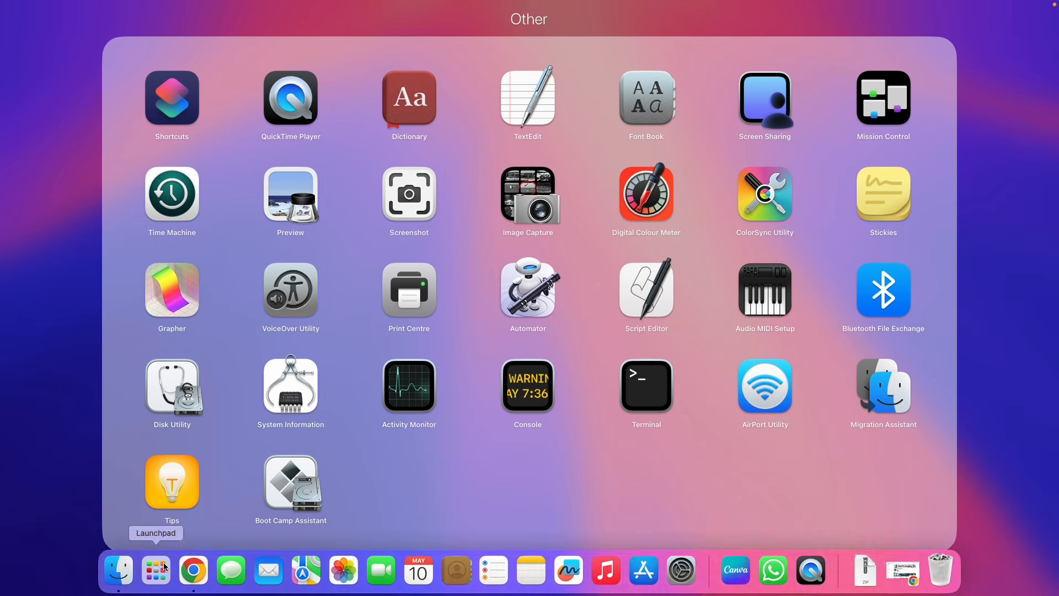
click(52, 381)
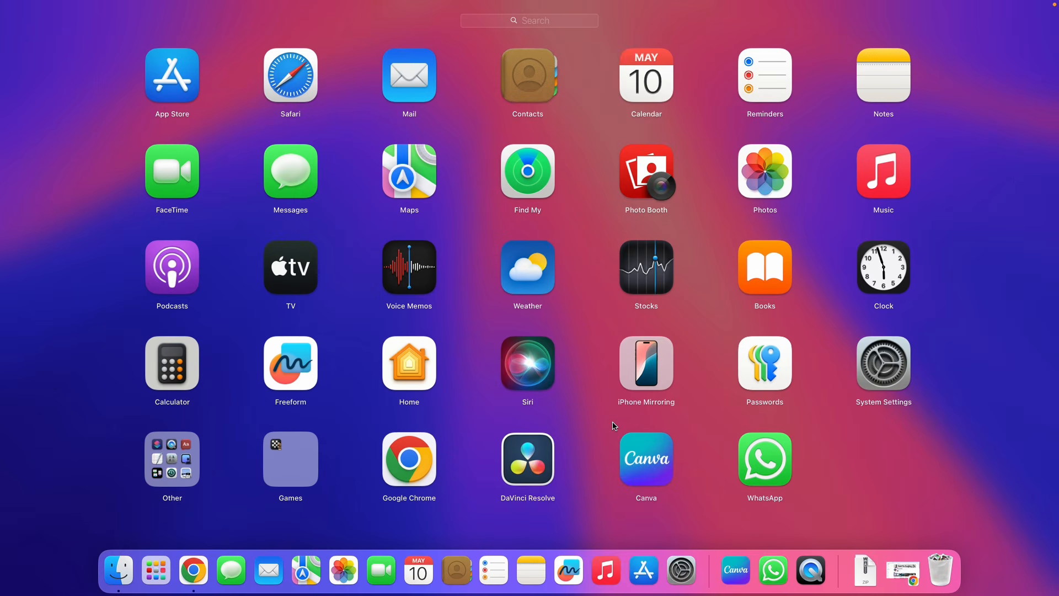
click(523, 482)
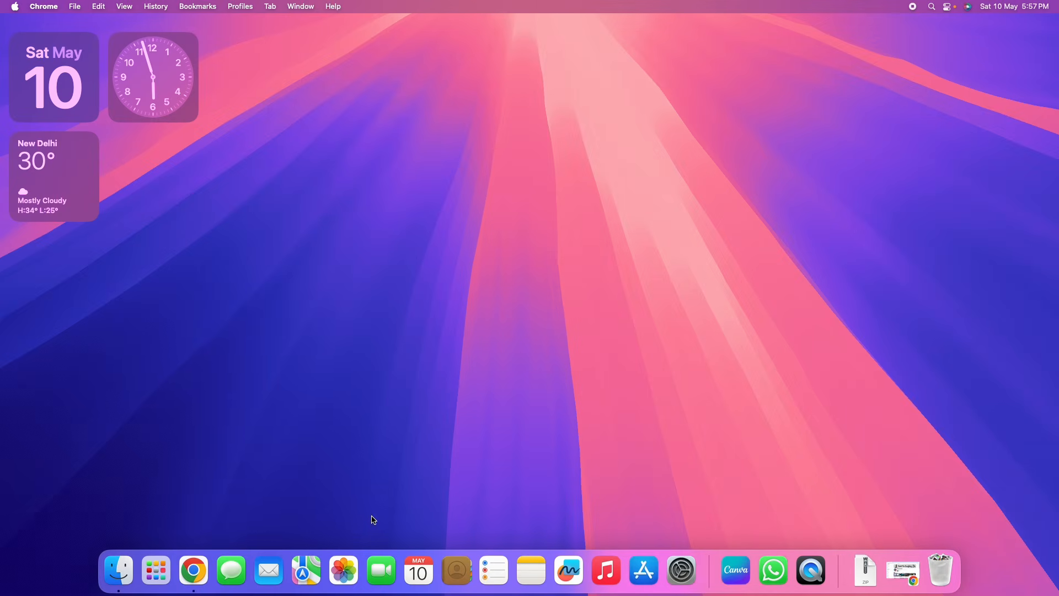
Step: Show the installed apps in Launchpad
click(164, 571)
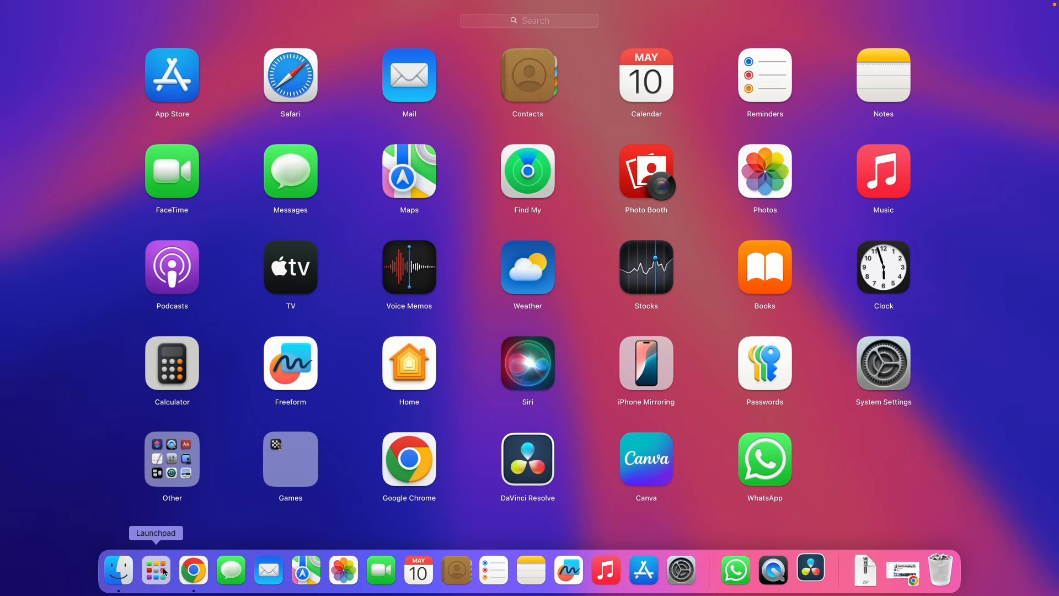